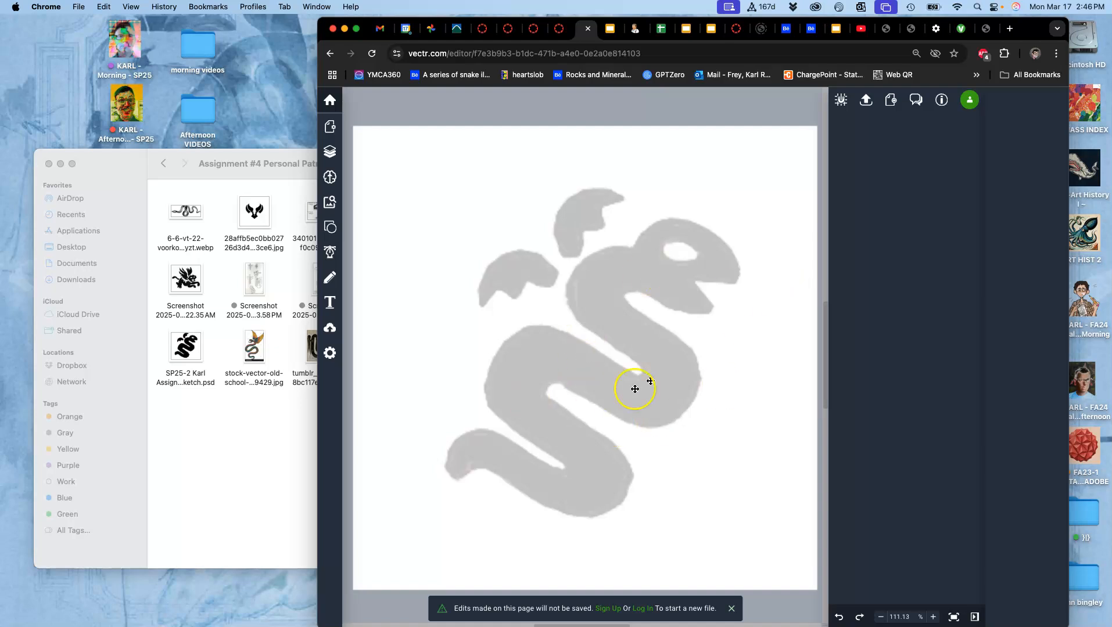
Follow the Vectr.com link in the Assignment #4 (Vector Logo Mashup) course page and enter Vectr's SVG Editor without logging in.
{"action": "left_click", "coordinate": [564, 29]}
{"action": "scroll", "coordinate": [692, 206], "scroll_direction": "up", "scroll_amount": 20}
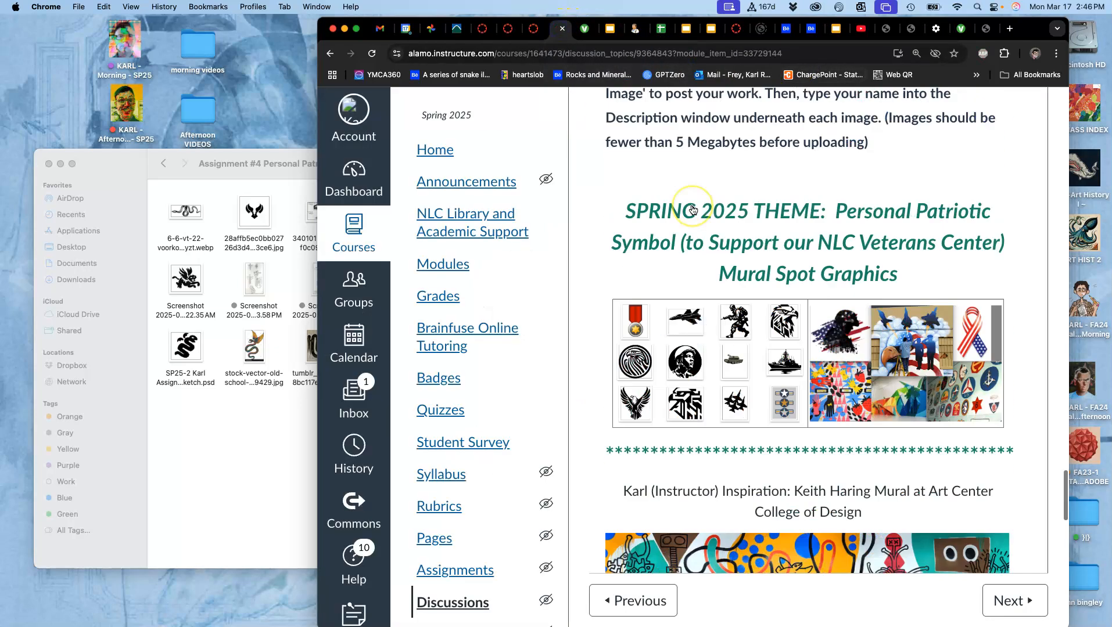
{"action": "scroll", "coordinate": [691, 212], "scroll_direction": "up", "scroll_amount": 8}
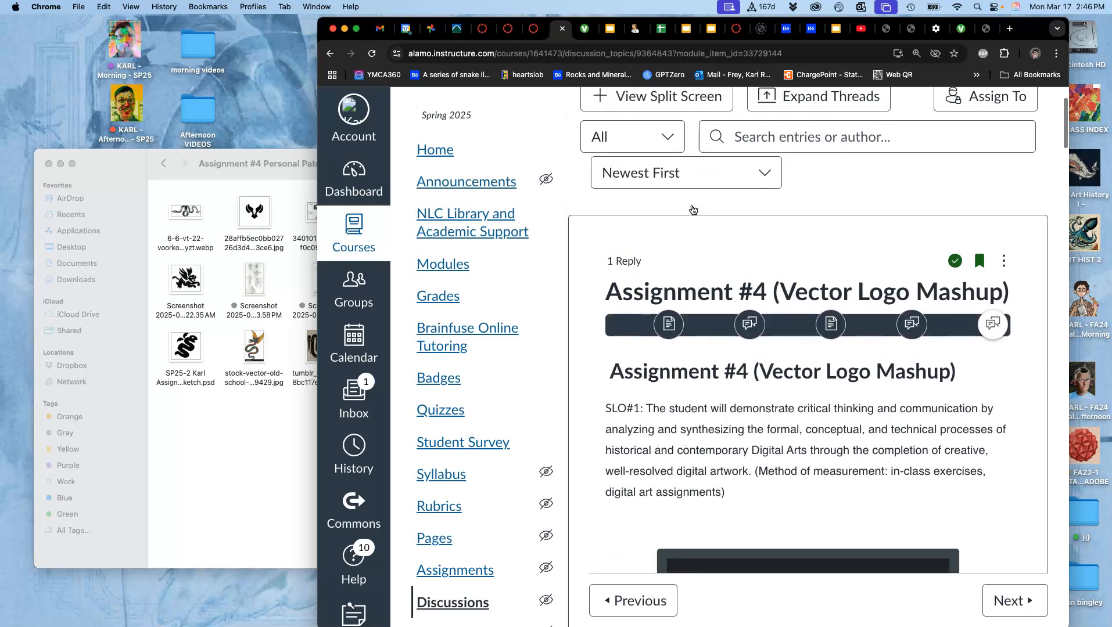
{"action": "scroll", "coordinate": [726, 291], "scroll_direction": "down", "scroll_amount": 9}
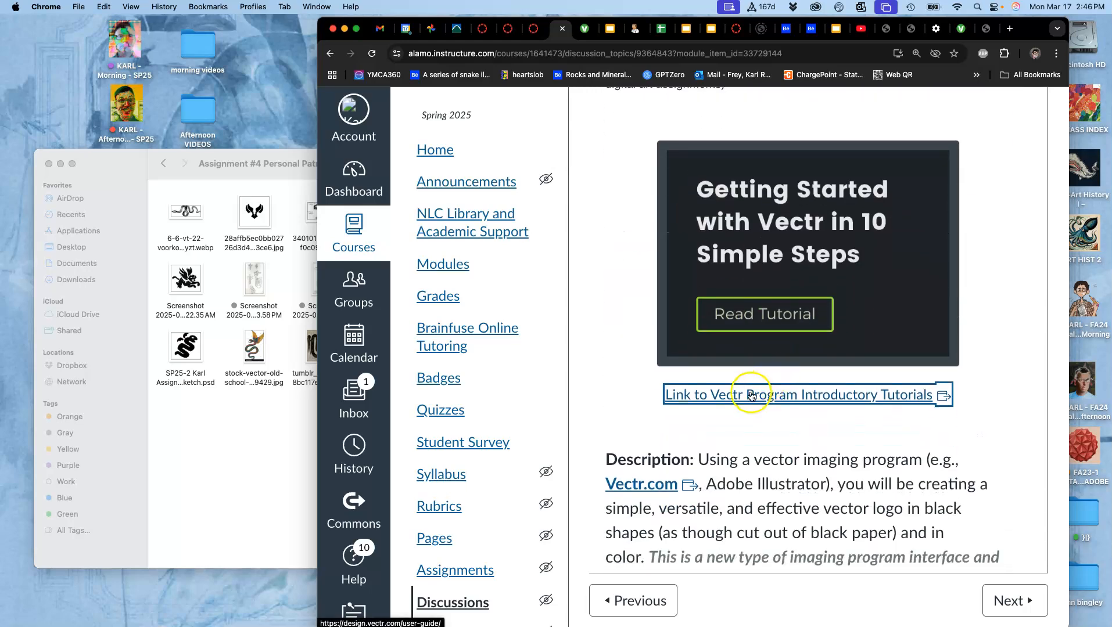
{"action": "left_click", "coordinate": [639, 485]}
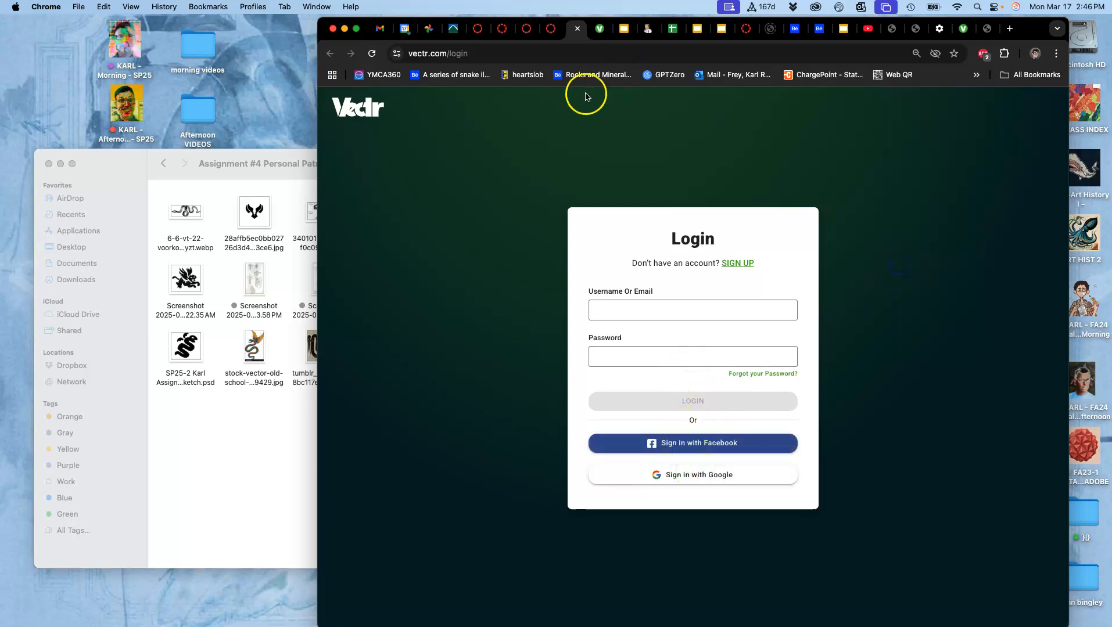
{"action": "left_click", "coordinate": [374, 106]}
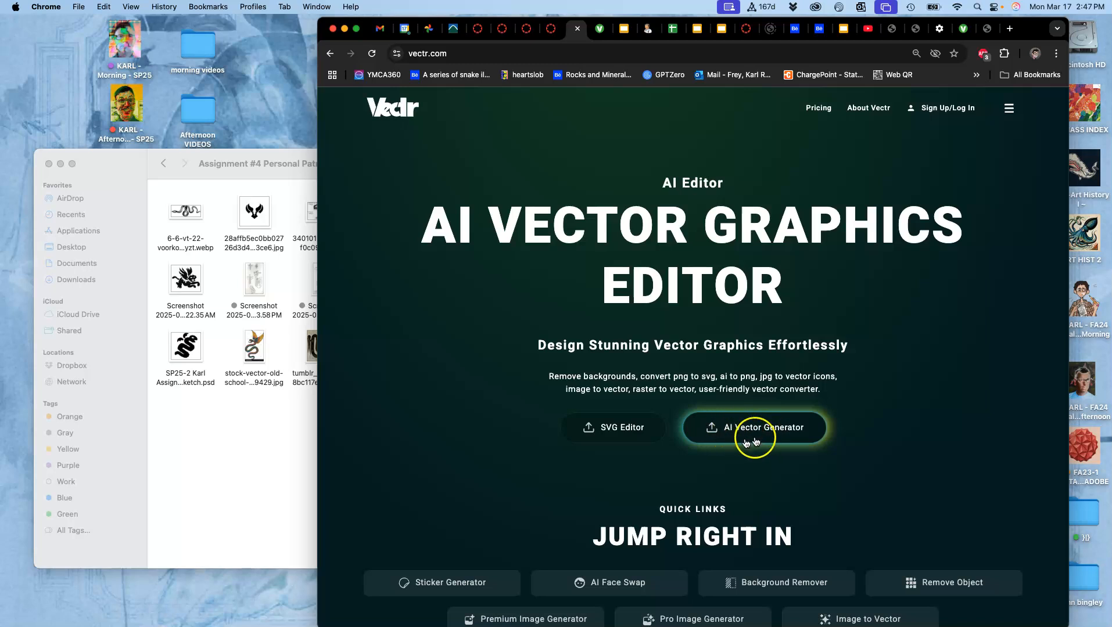
{"action": "left_click", "coordinate": [620, 431]}
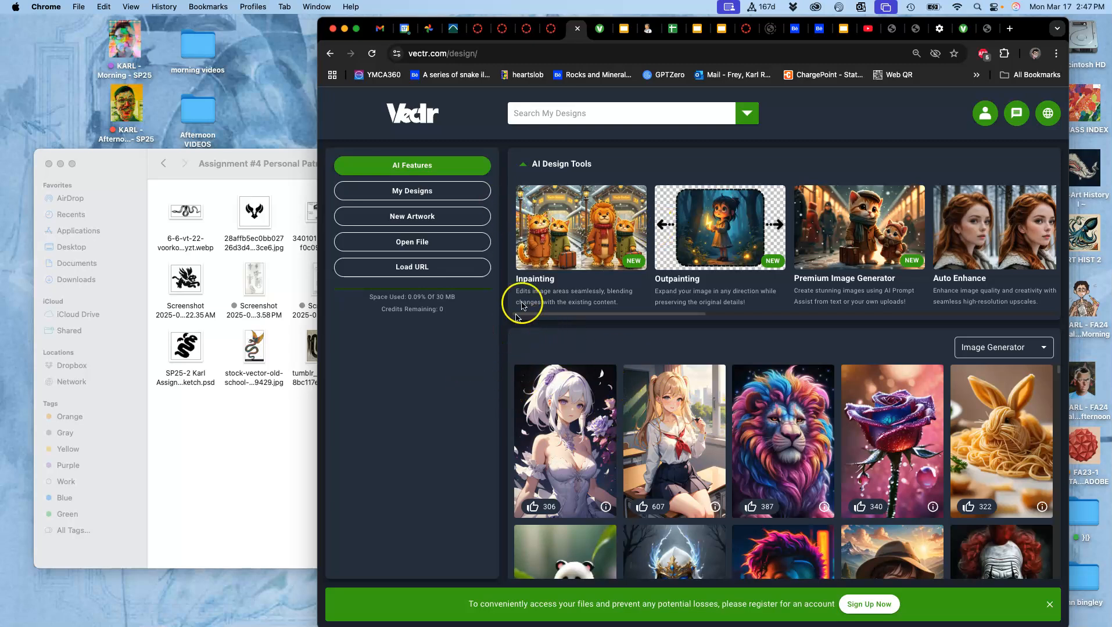
Create a new 800 by 800 px artwork, with a filename of the creator's first name plus "Assignment #4 Winged Serpent Afternoon".
{"action": "left_click", "coordinate": [415, 220]}
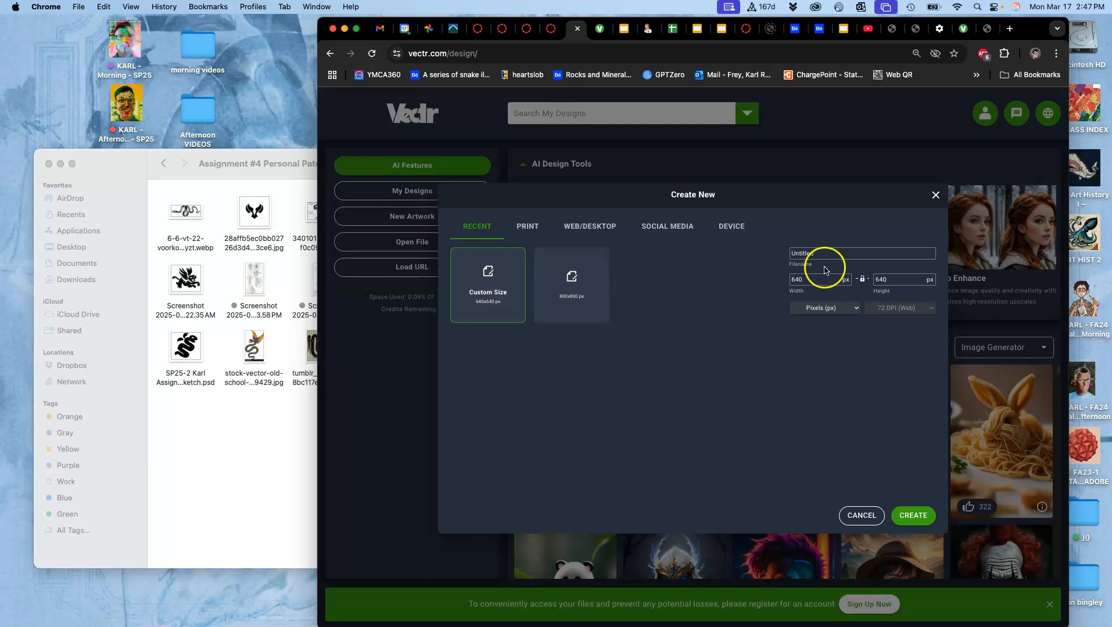
{"action": "left_click", "coordinate": [806, 279]}
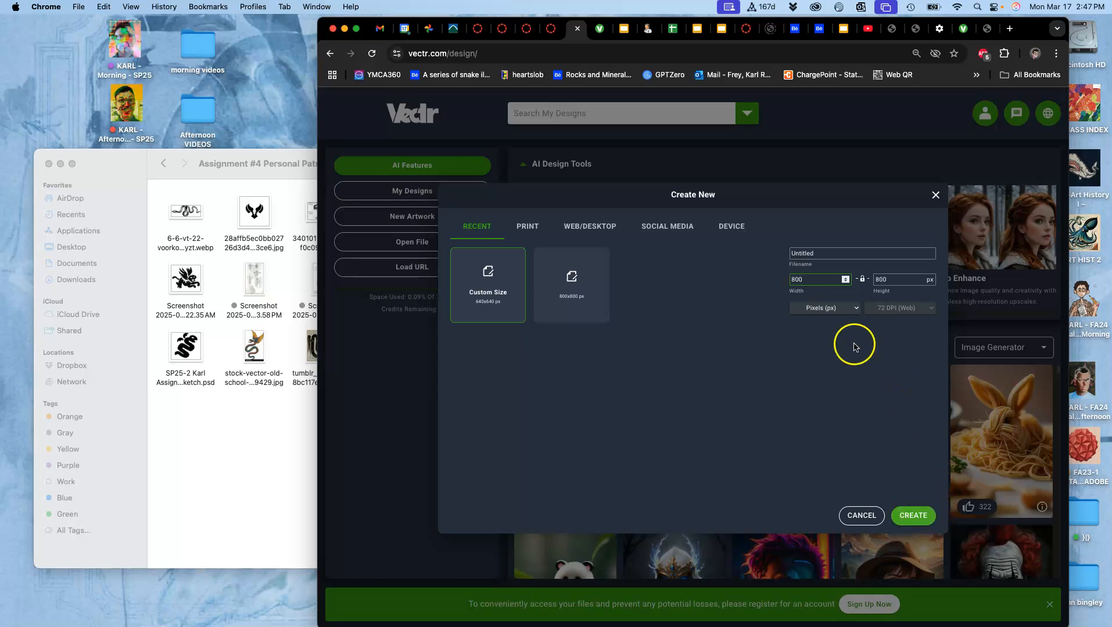
{"action": "left_click", "coordinate": [814, 253]}
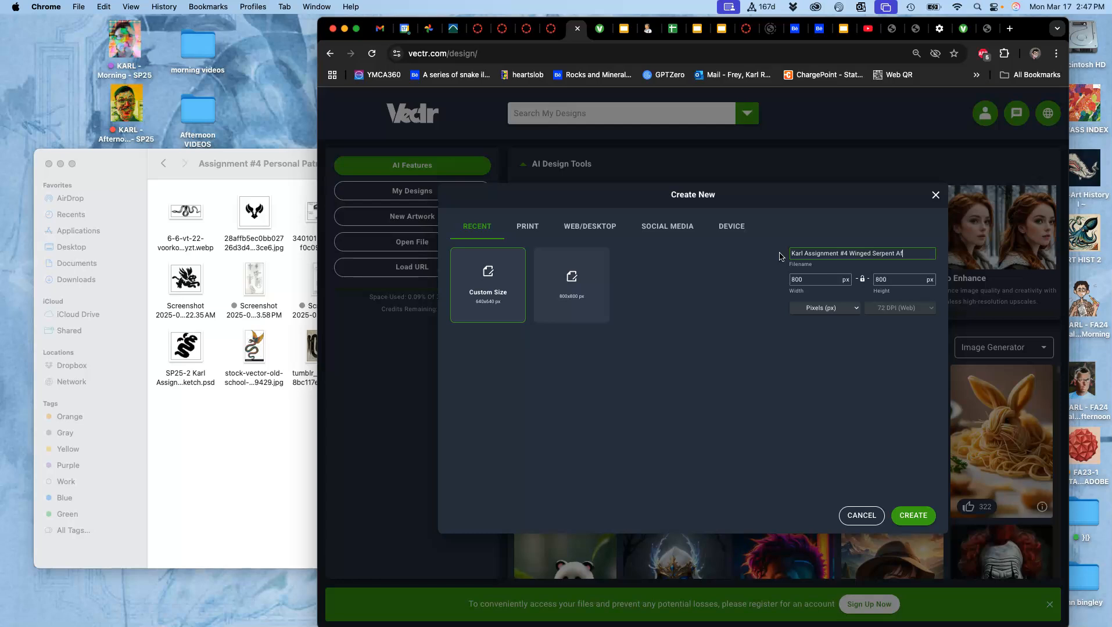
{"action": "type", "text": "oon"}
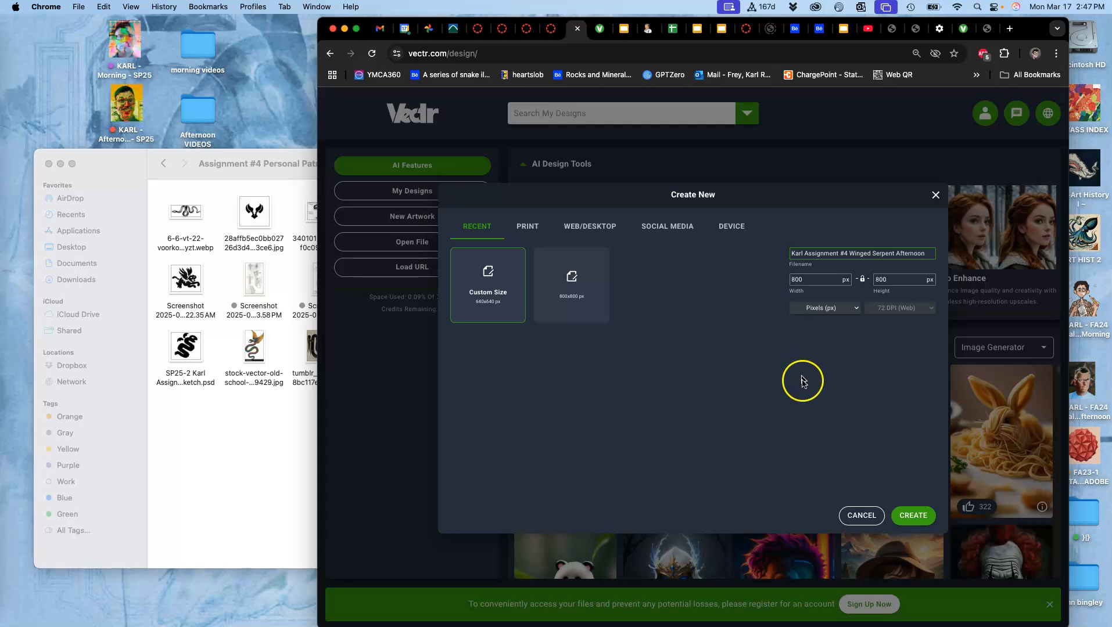
{"action": "left_click", "coordinate": [914, 517]}
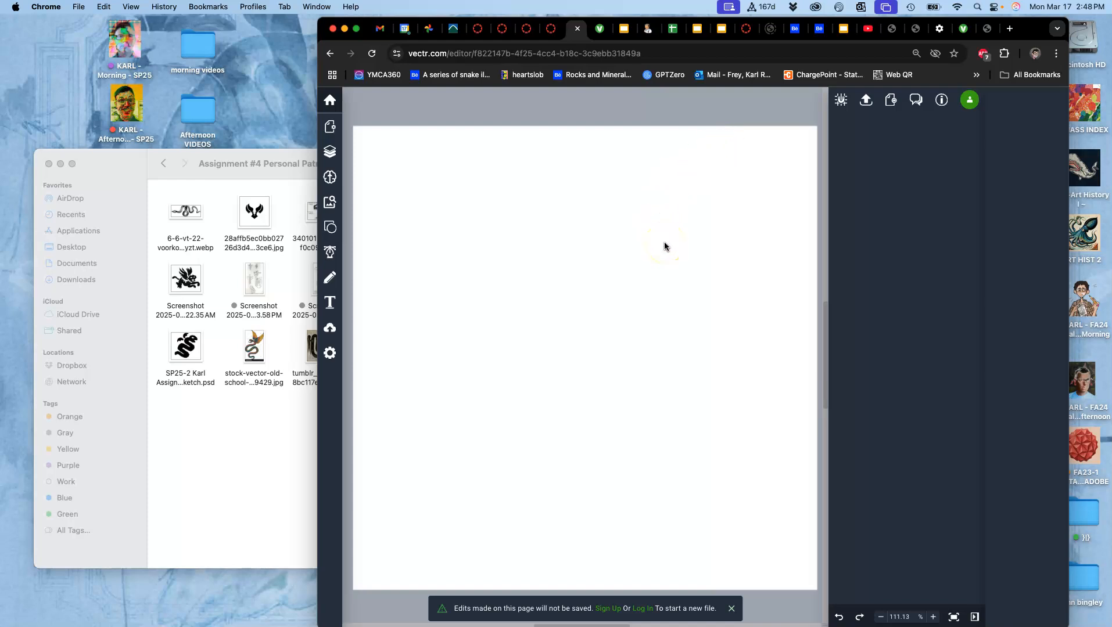
Place the black serpent sketch JPG from the Finder folder on the canvas and enlarge it to about 680 by 642 px.
{"action": "left_click", "coordinate": [297, 282]}
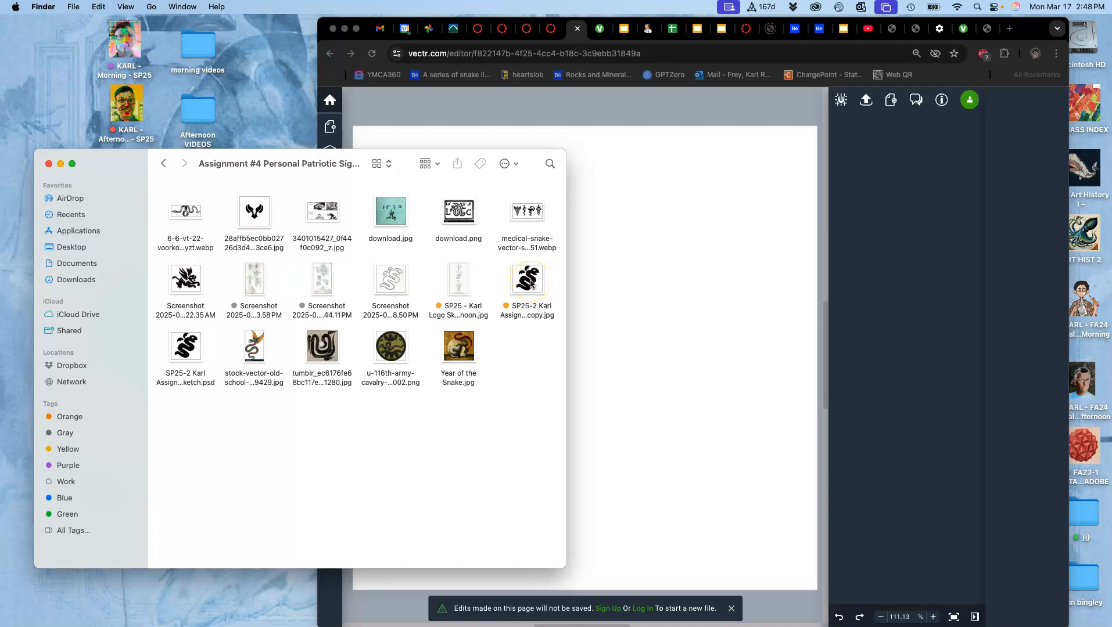
{"action": "left_click_drag", "start_coordinate": [530, 281], "coordinate": [639, 287]}
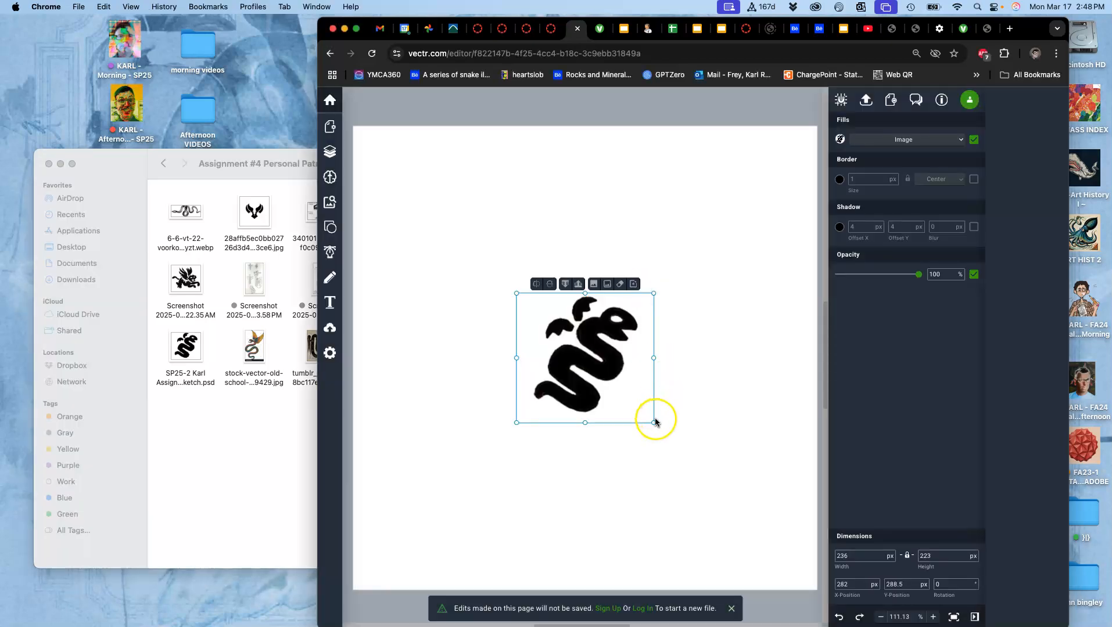
{"action": "left_click_drag", "start_coordinate": [654, 422], "coordinate": [772, 552]}
{"action": "left_click_drag", "start_coordinate": [518, 294], "coordinate": [393, 166]}
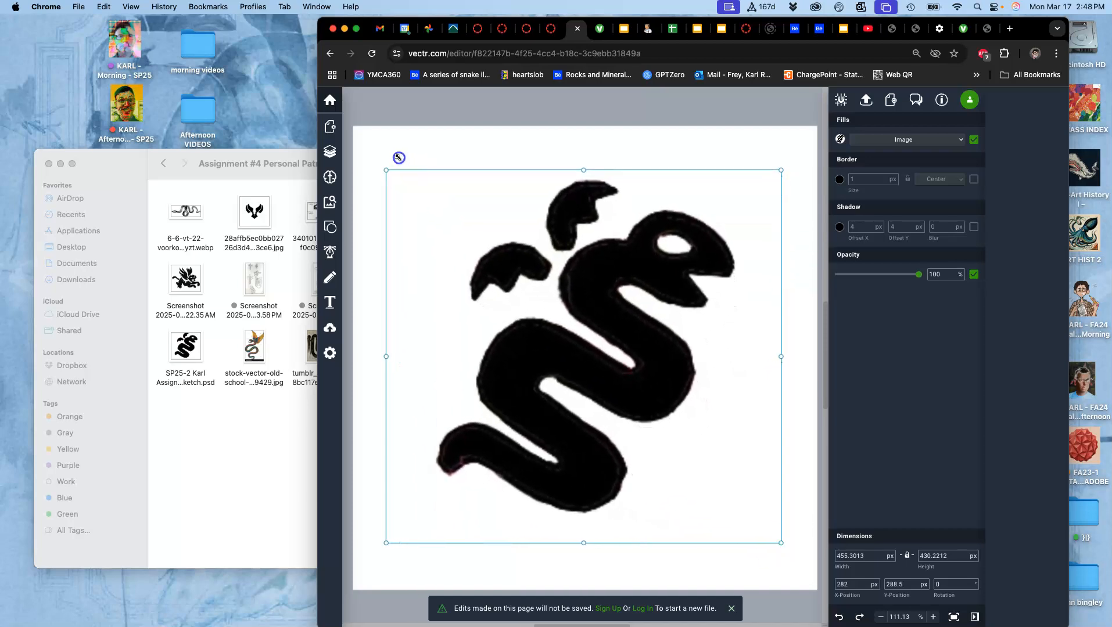
{"action": "left_click", "coordinate": [459, 149]}
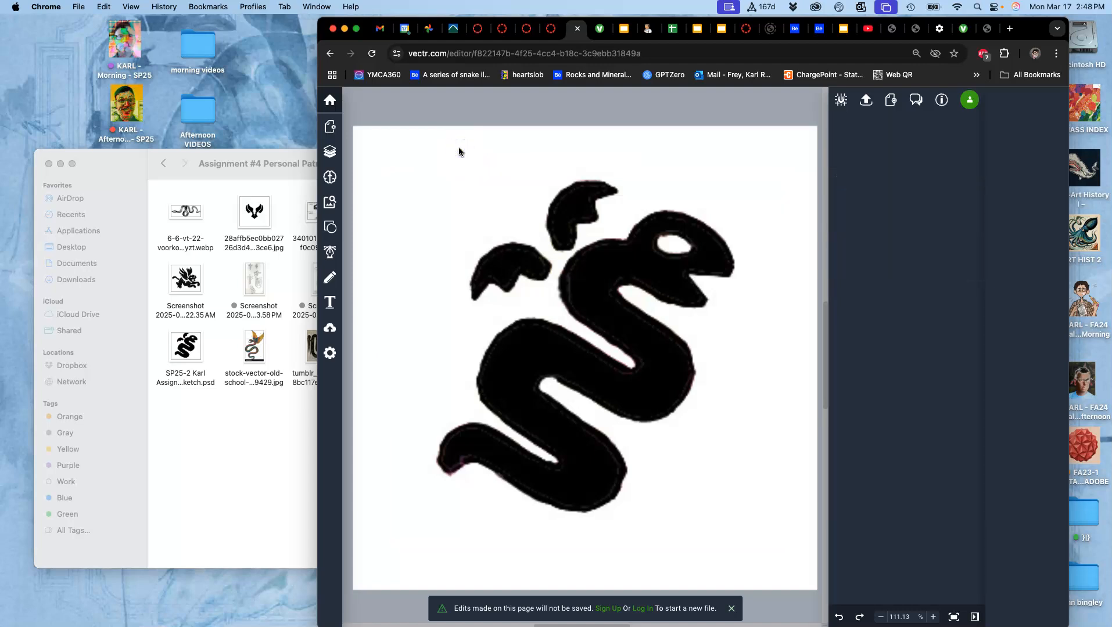
Try drawing a freehand closed outline beside the serpent's wings with the Pencil tool, and undo it.
{"action": "left_click", "coordinate": [328, 281]}
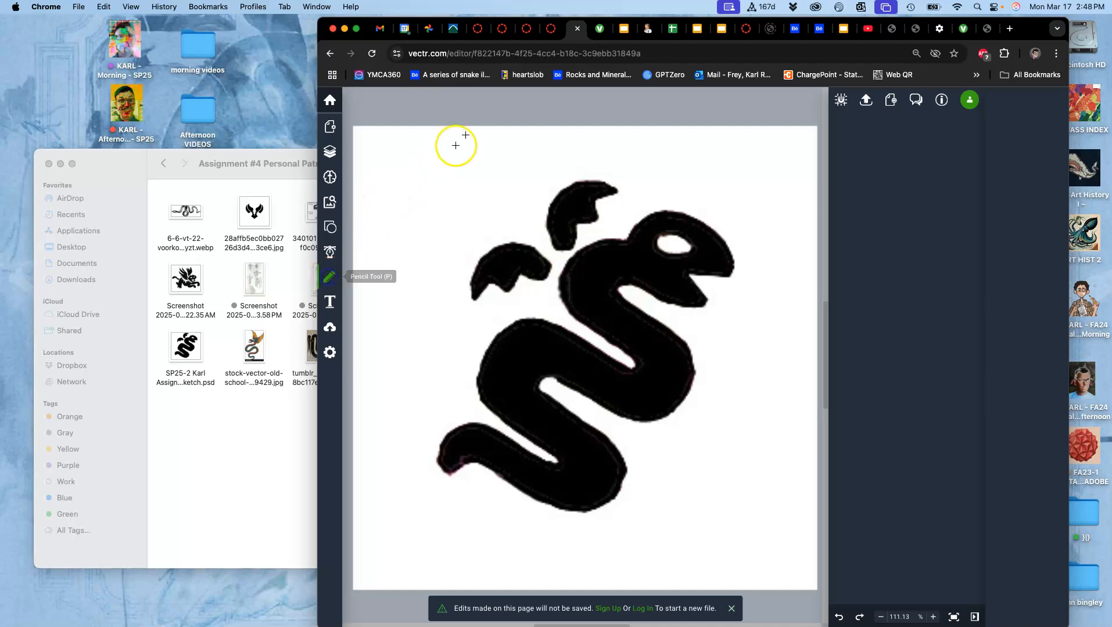
{"action": "left_click_drag", "start_coordinate": [459, 151], "coordinate": [427, 153]}
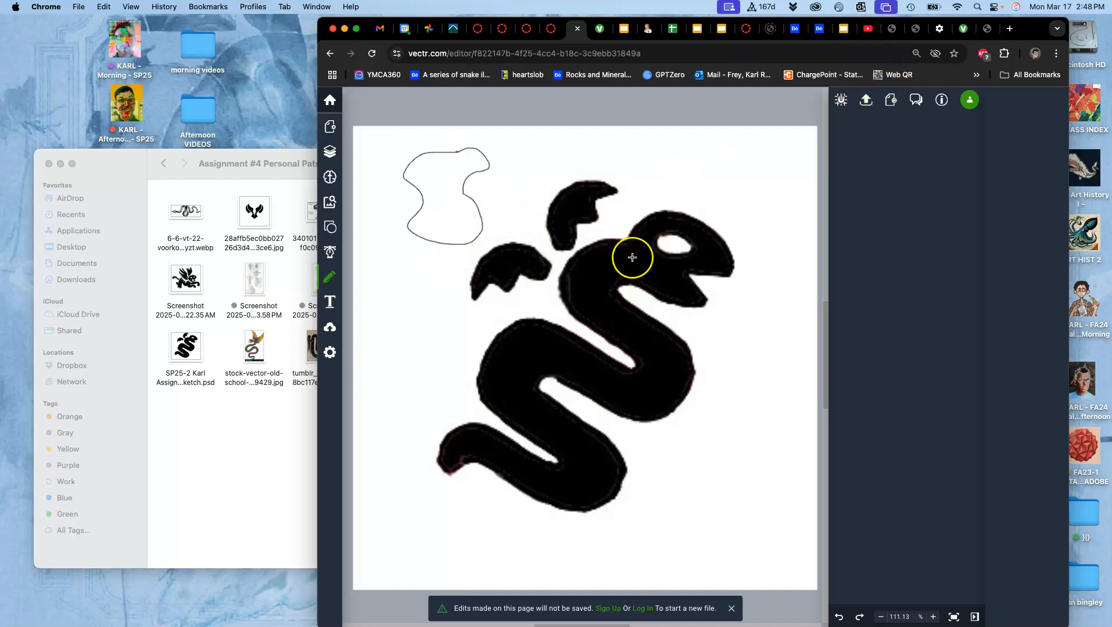
{"action": "key", "text": "super+z"}
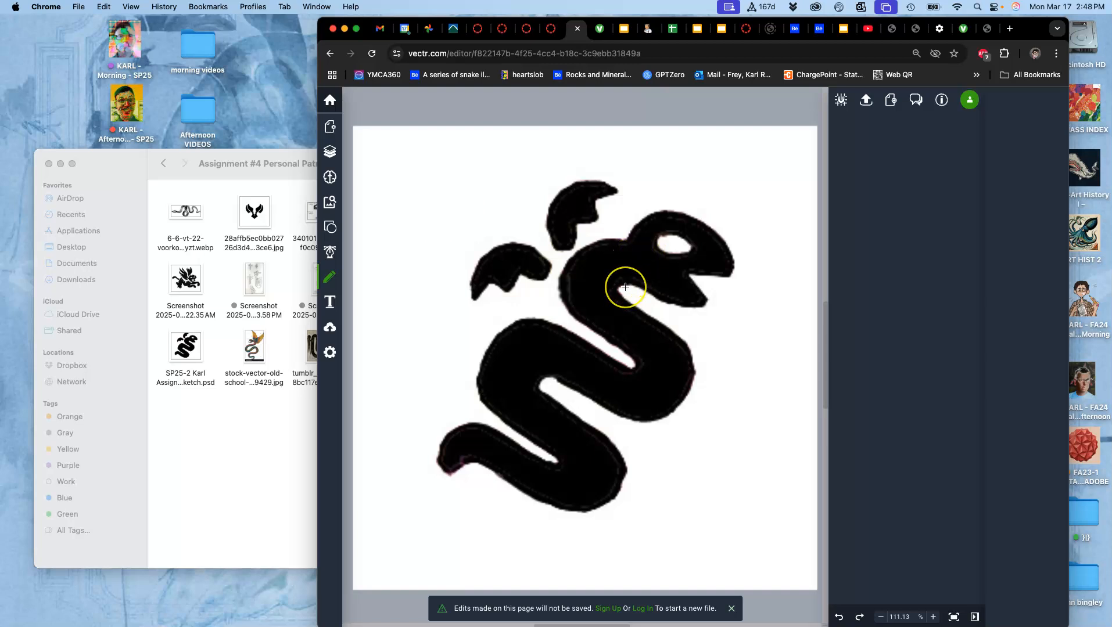
{"action": "mouse_move", "coordinate": [625, 287]}
{"action": "left_mouse_down"}
{"action": "mouse_move", "coordinate": [638, 260]}
{"action": "mouse_move", "coordinate": [621, 290]}
{"action": "mouse_move", "coordinate": [615, 269]}
{"action": "left_mouse_up"}
Reopen the new serpent design from the saved designs and set the sketch image's opacity to 20%.
{"action": "left_click", "coordinate": [330, 100]}
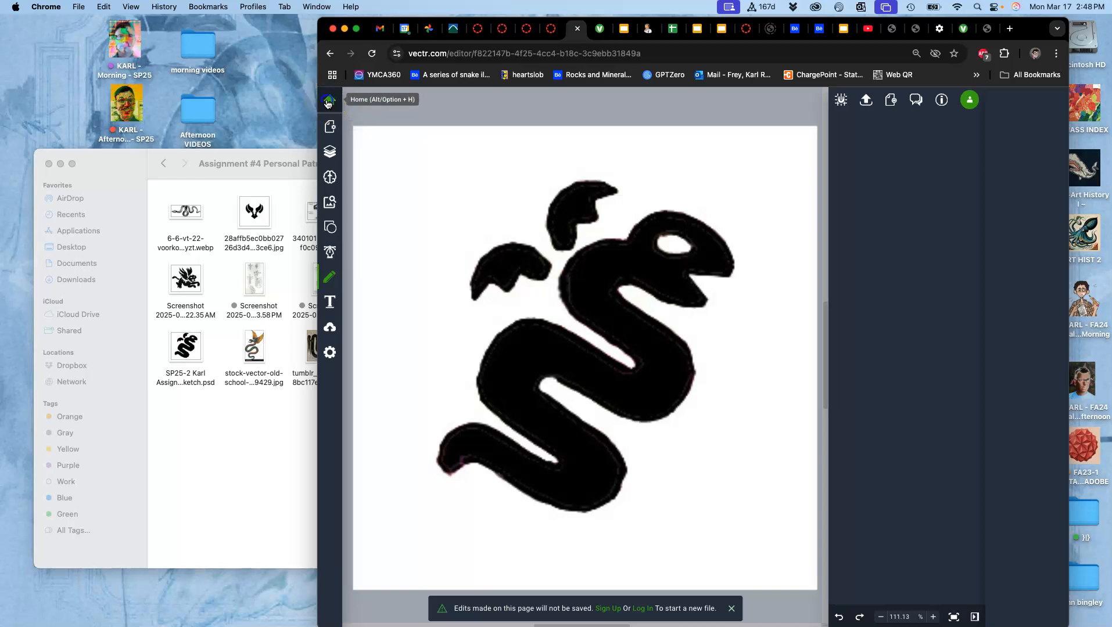
{"action": "mouse_move", "coordinate": [574, 254]}
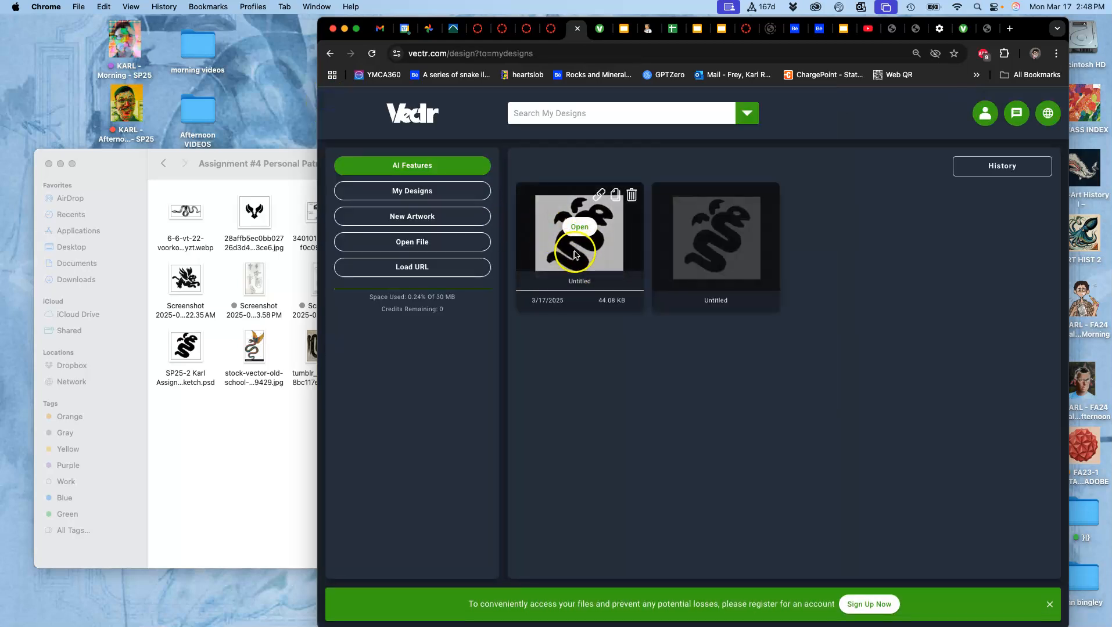
{"action": "left_click", "coordinate": [577, 228]}
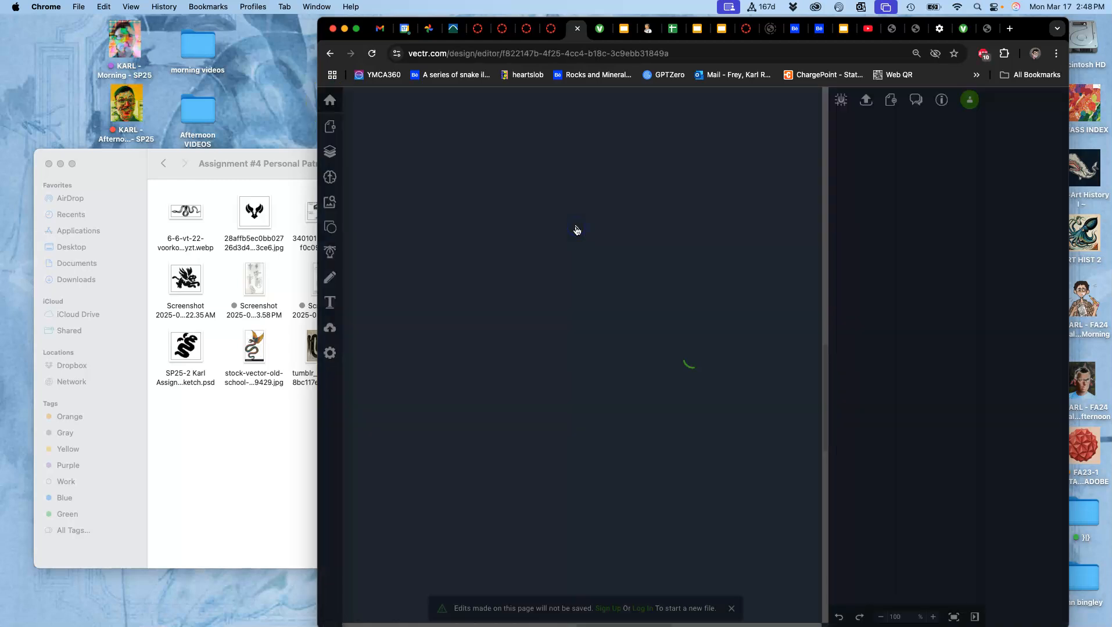
{"action": "left_click", "coordinate": [608, 280]}
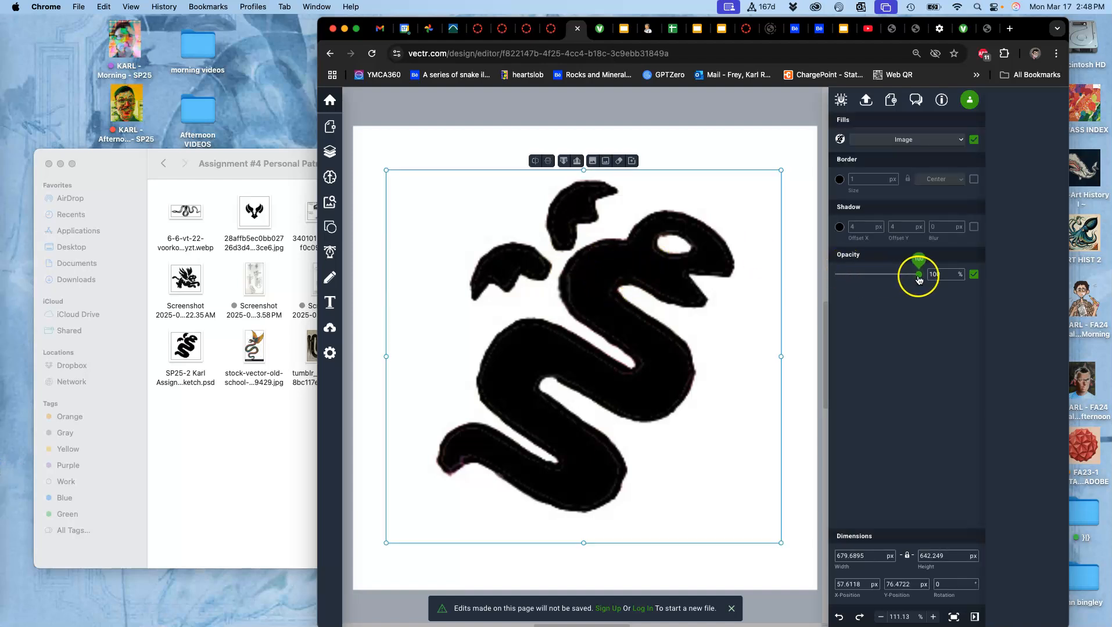
{"action": "left_click_drag", "start_coordinate": [919, 281], "coordinate": [853, 284]}
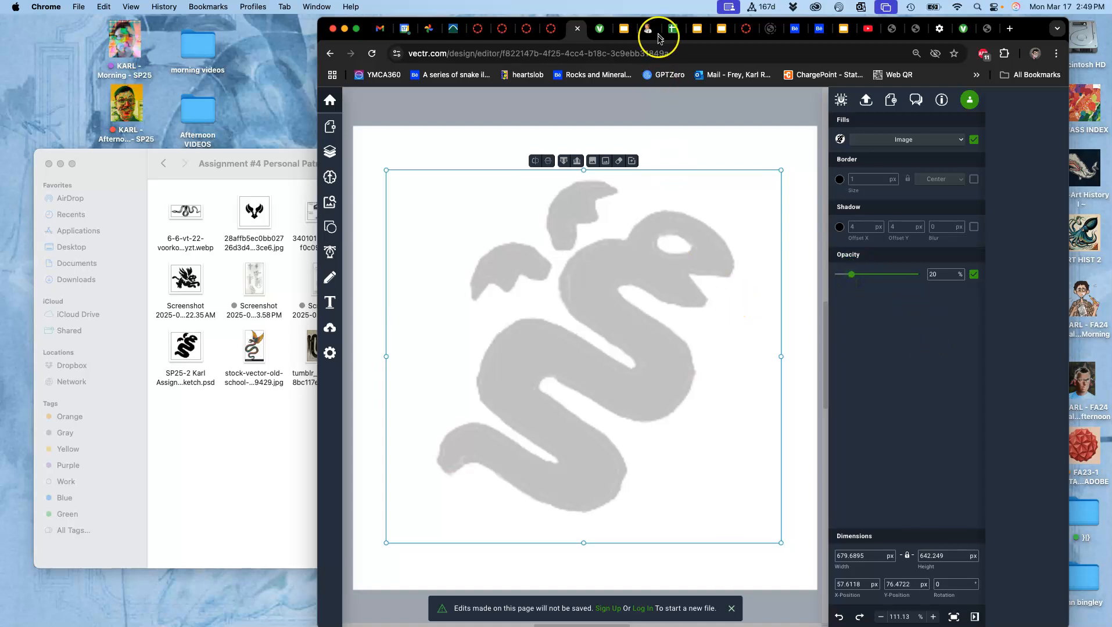
Open the older untitled serpent design from the saved designs, and switch to the browser tab that already holds it.
{"action": "left_click", "coordinate": [600, 31]}
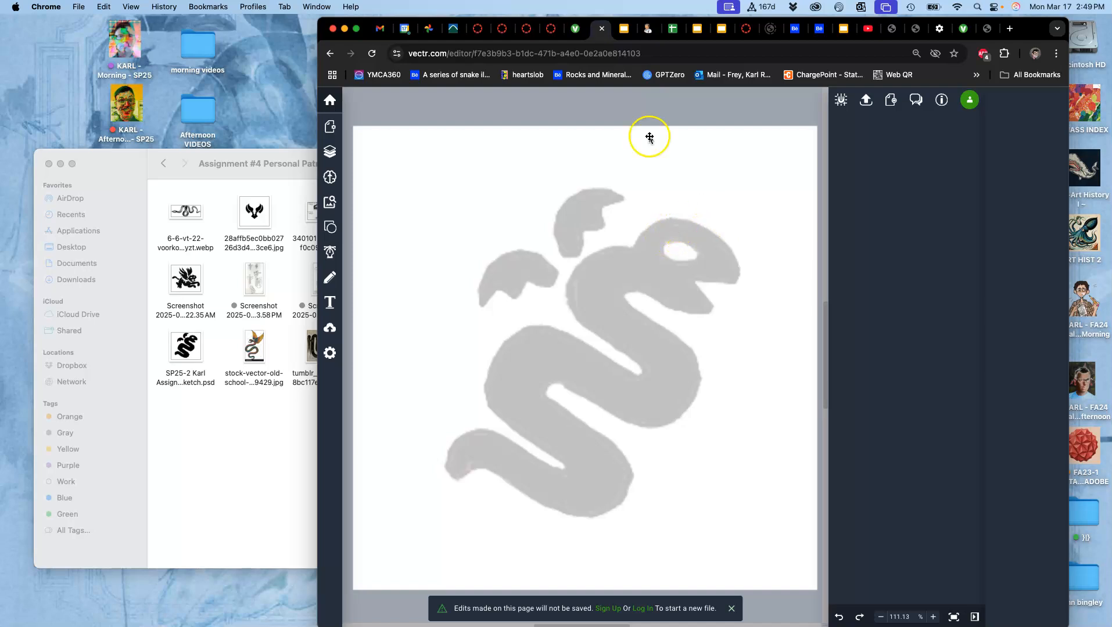
{"action": "left_click", "coordinate": [576, 31]}
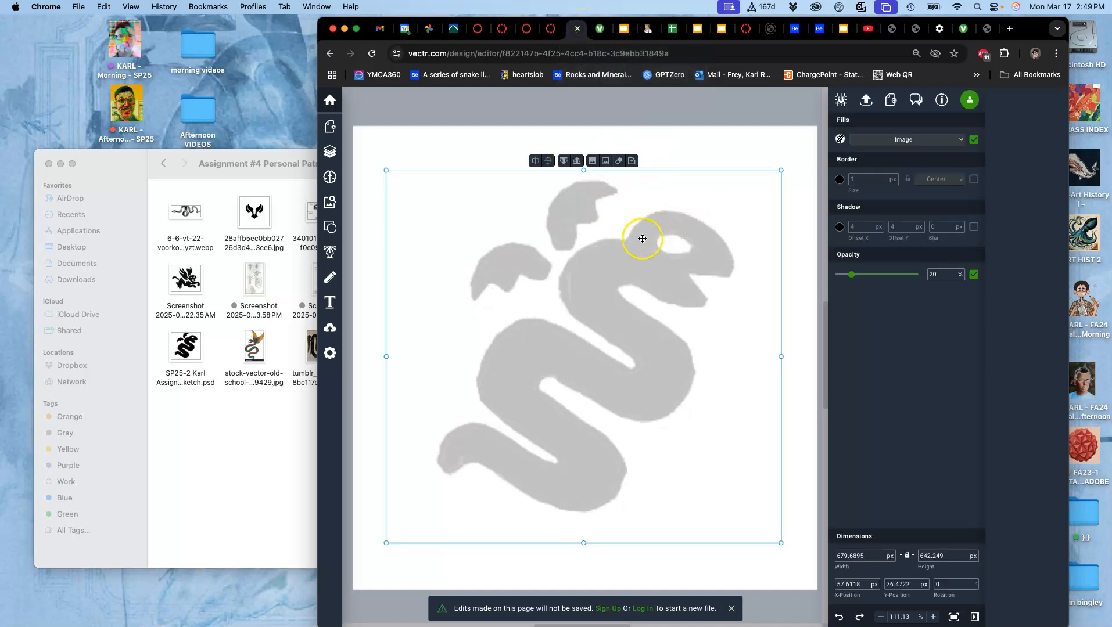
{"action": "left_click", "coordinate": [331, 104]}
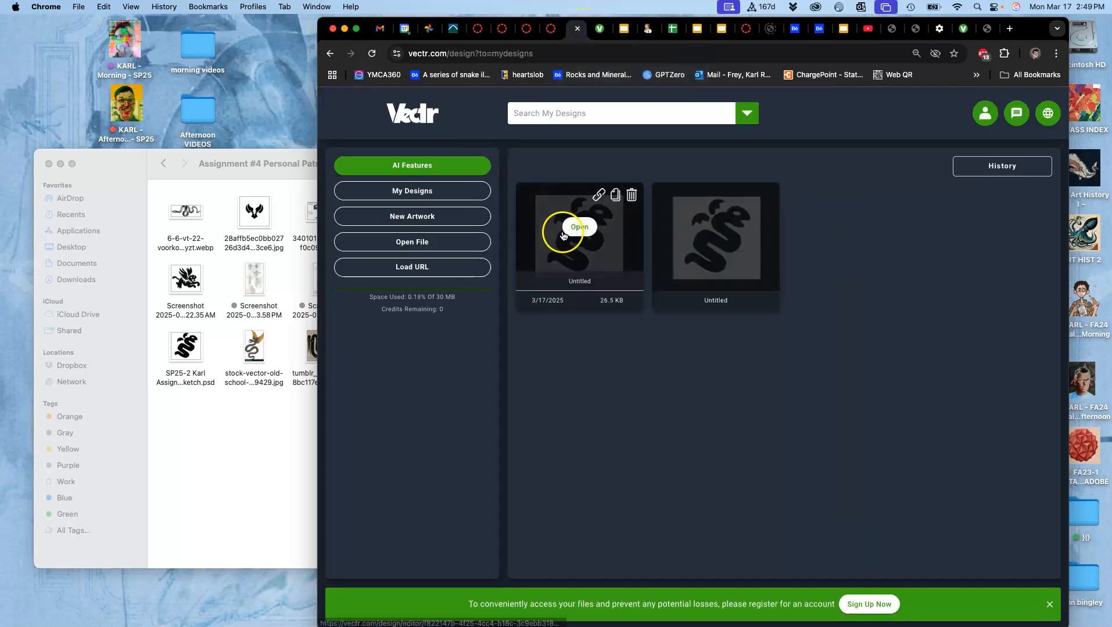
{"action": "mouse_move", "coordinate": [745, 247]}
{"action": "left_click", "coordinate": [719, 230]}
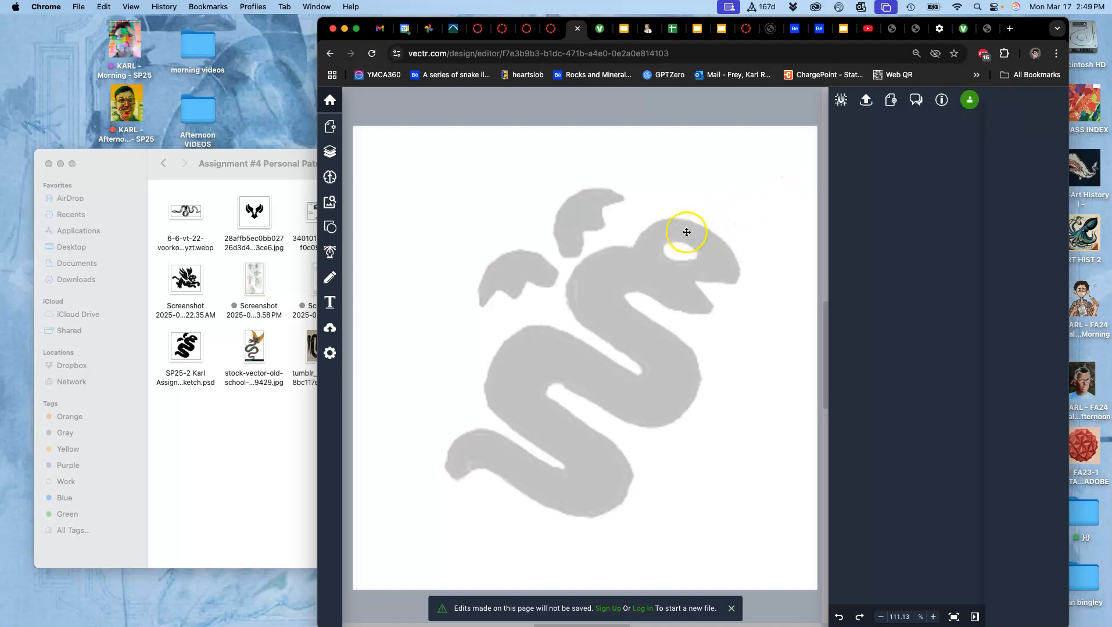
{"action": "left_click", "coordinate": [600, 30]}
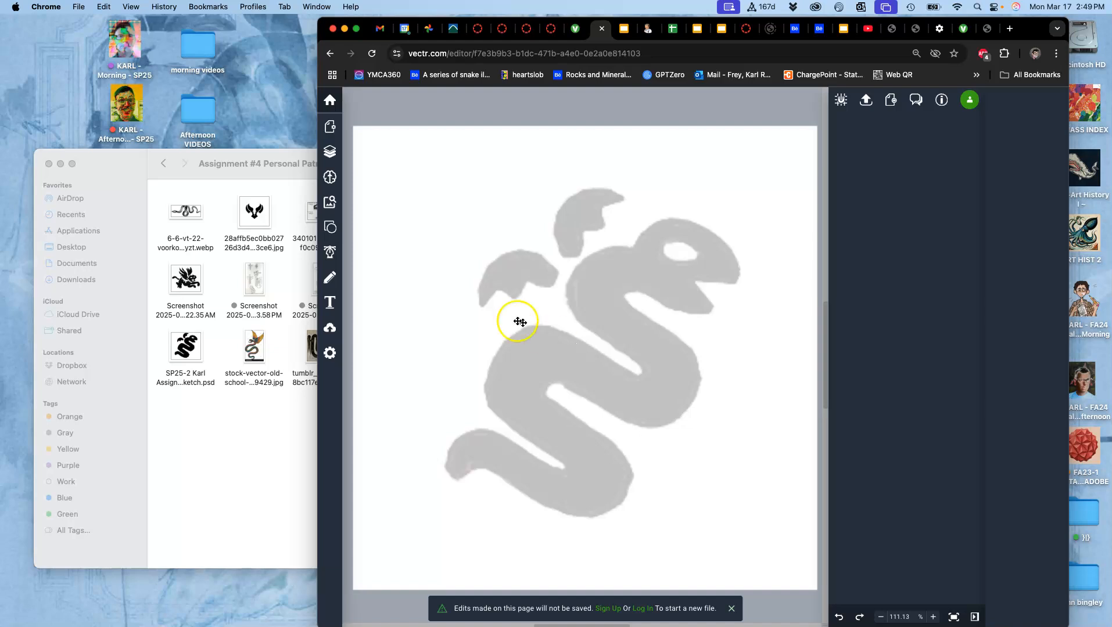
Lock the faded serpent image's Path layer and widen the browser window.
{"action": "left_click", "coordinate": [331, 152]}
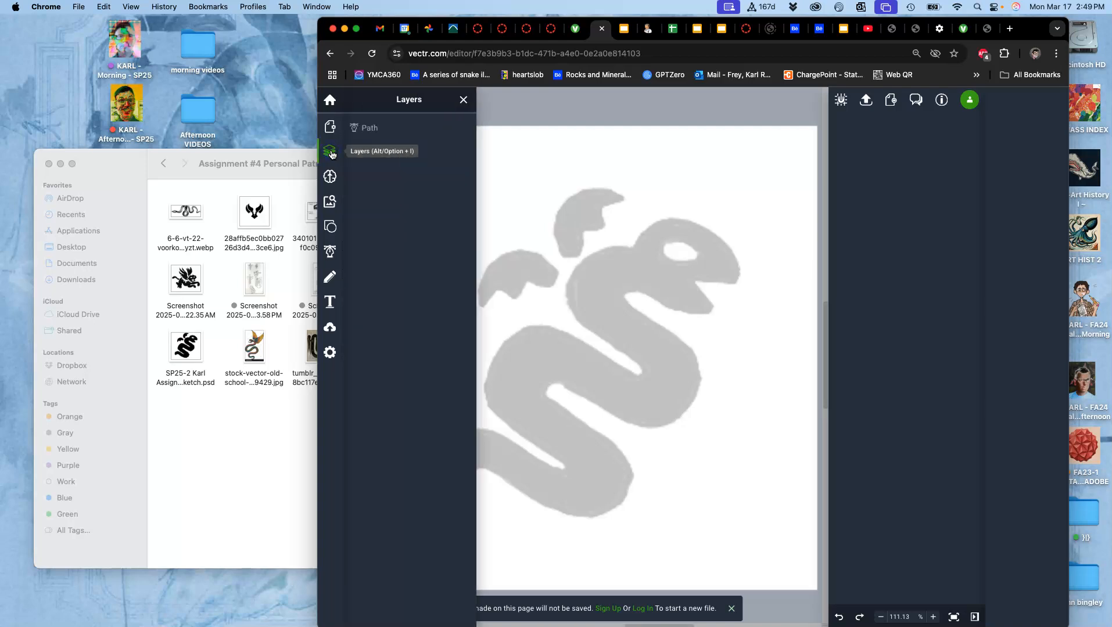
{"action": "left_click", "coordinate": [370, 131]}
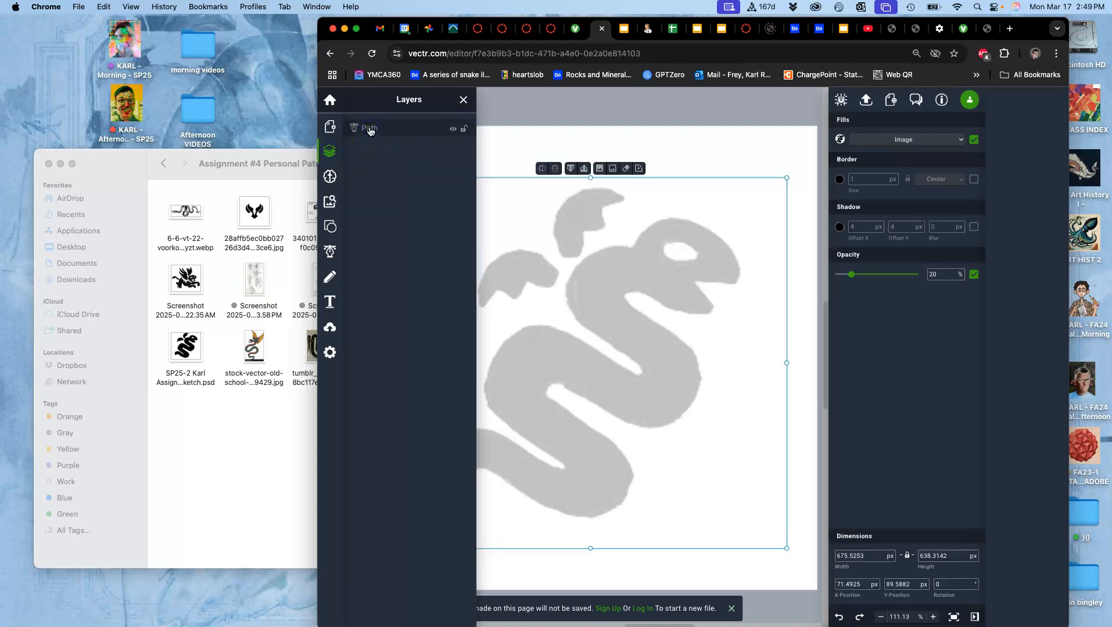
{"action": "left_click_drag", "start_coordinate": [313, 123], "coordinate": [115, 124]}
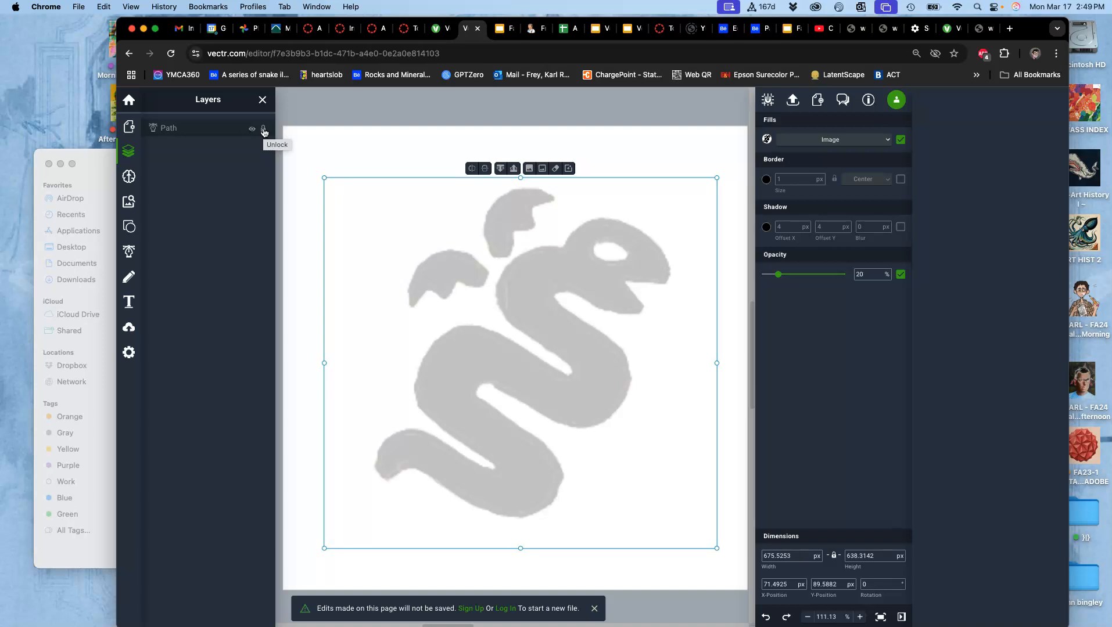
{"action": "left_click", "coordinate": [128, 153]}
{"action": "left_click", "coordinate": [129, 152]}
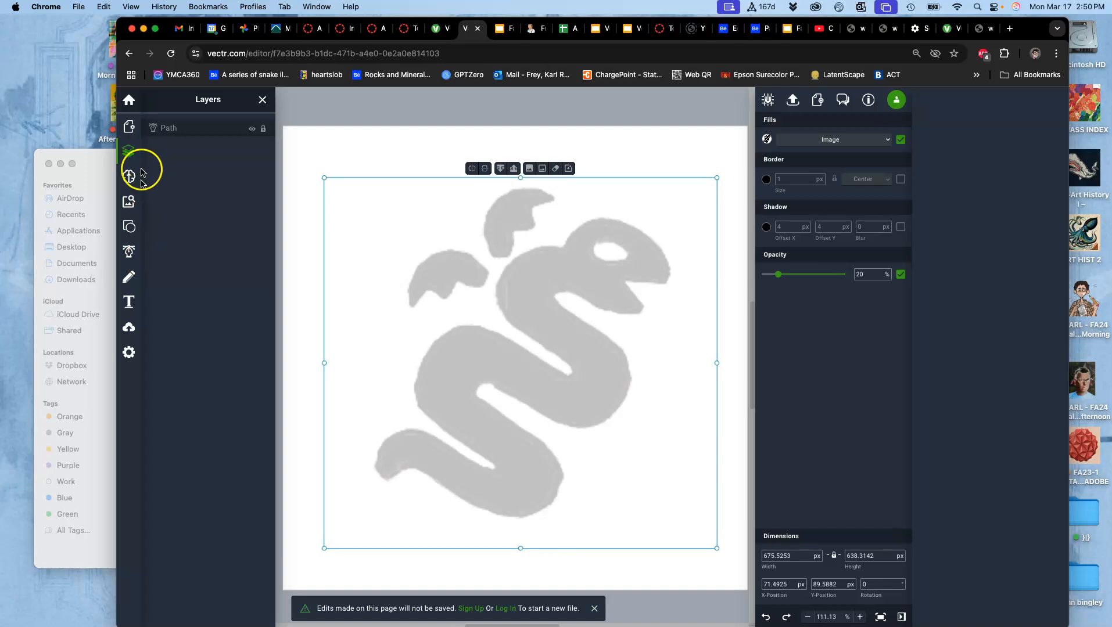
{"action": "left_click", "coordinate": [130, 228]}
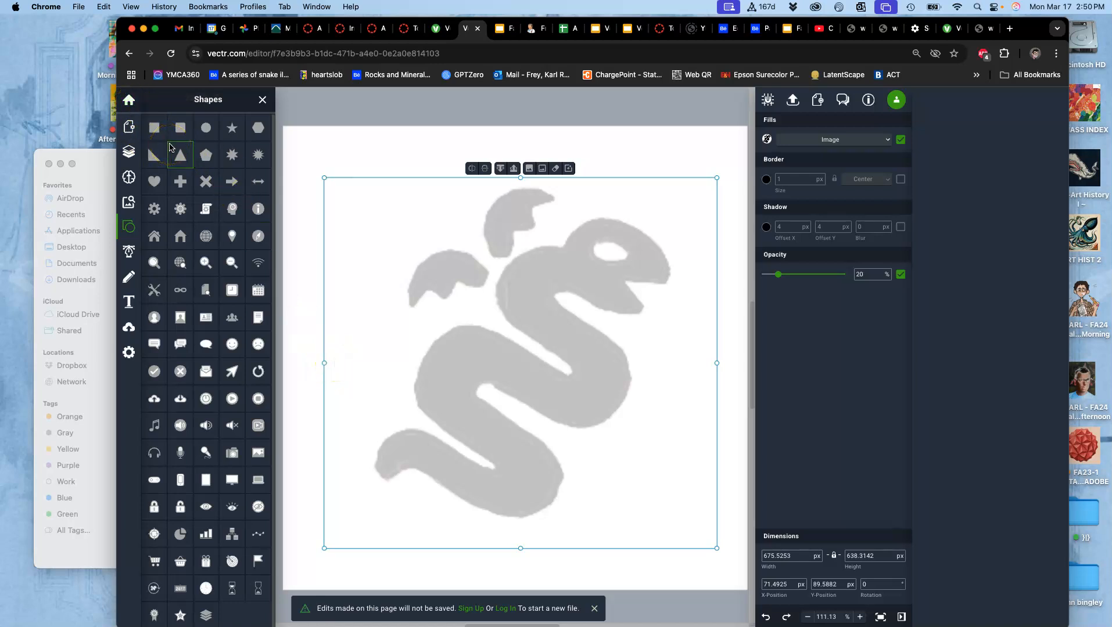
{"action": "left_click", "coordinate": [262, 99]}
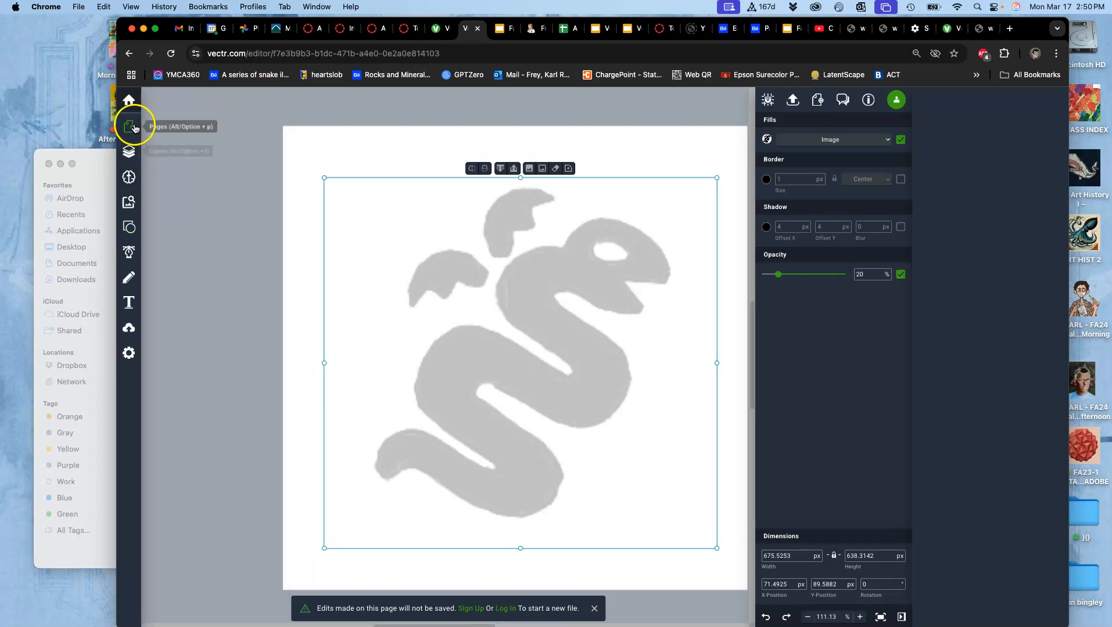
Trace the serpent's upper wing with the Pen tool as a closed straight-sided outline, about 120 by 107 px.
{"action": "left_click", "coordinate": [129, 252]}
{"action": "left_click", "coordinate": [603, 240]}
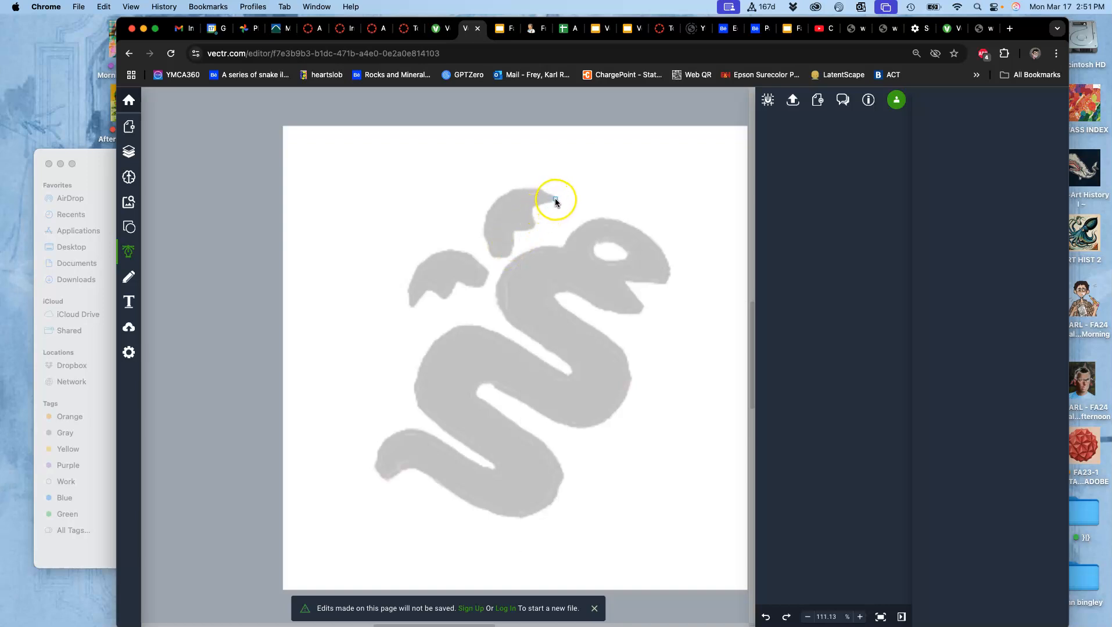
{"action": "left_click", "coordinate": [555, 200]}
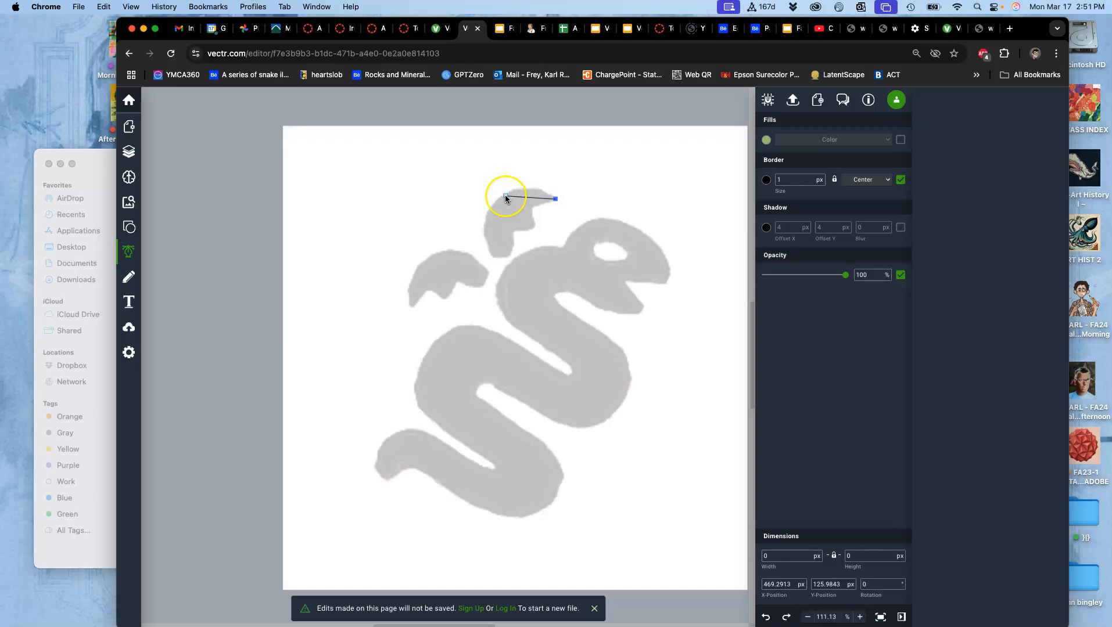
{"action": "left_click", "coordinate": [505, 196]}
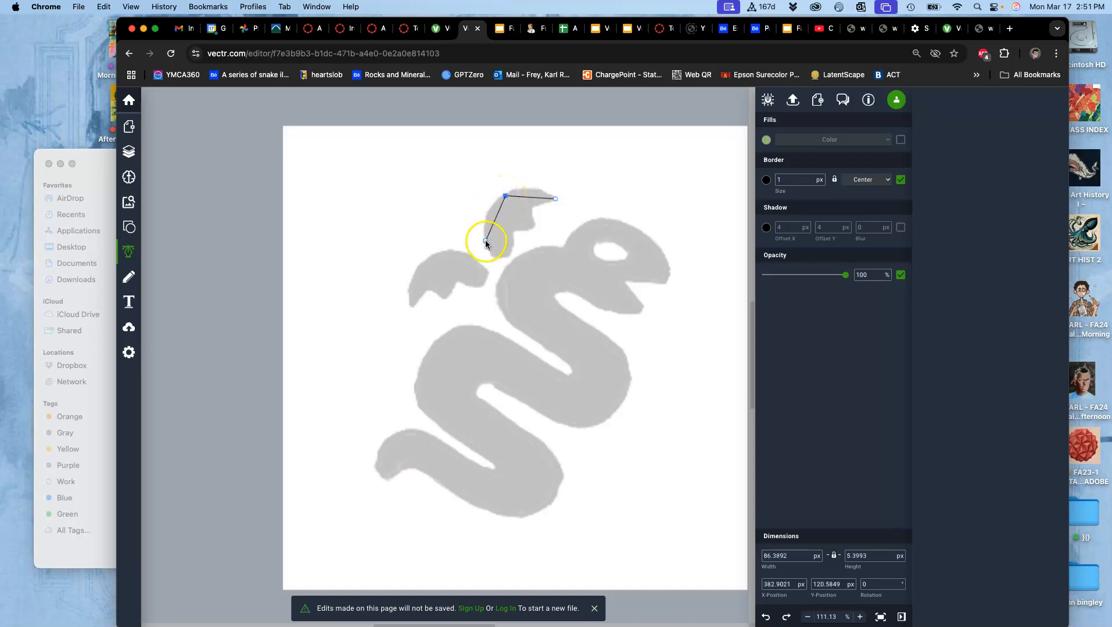
{"action": "left_click", "coordinate": [486, 241]}
{"action": "left_click_drag", "start_coordinate": [493, 258], "coordinate": [533, 229]}
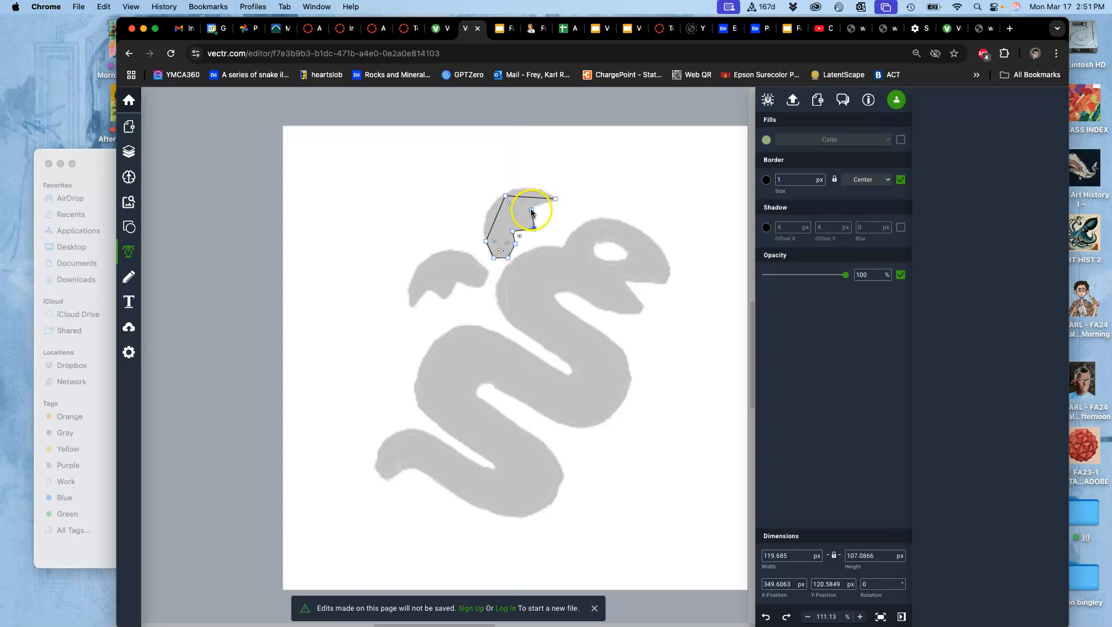
{"action": "left_click", "coordinate": [530, 209]}
{"action": "left_click", "coordinate": [555, 199]}
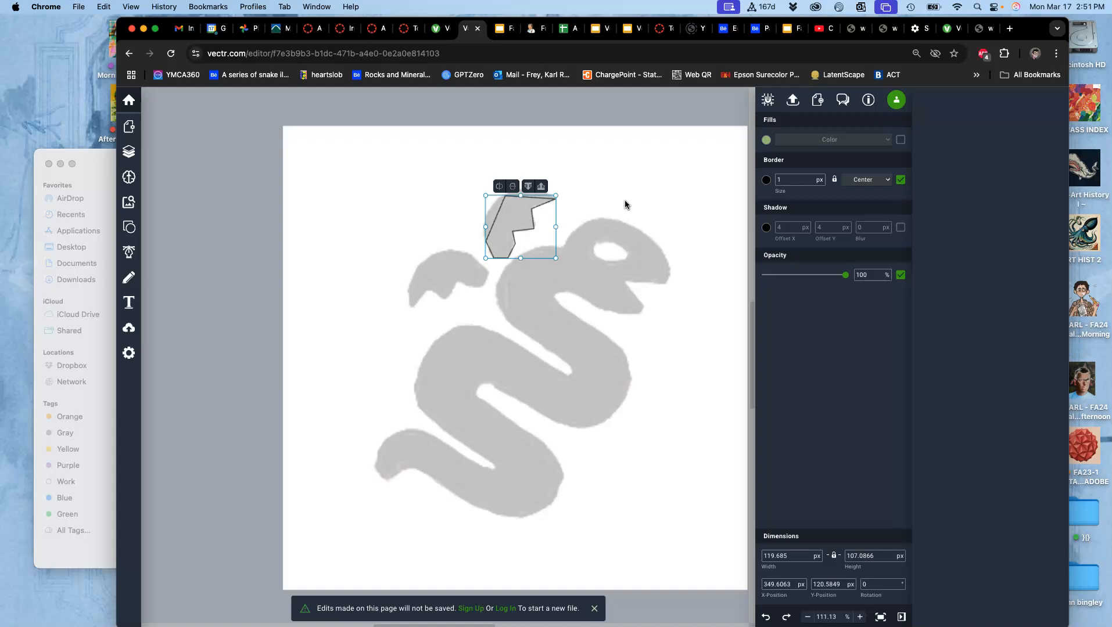
Trace the serpent's lower wing with the Pen tool as a closed straight-sided outline, about 137 by 93 px.
{"action": "left_click", "coordinate": [128, 254]}
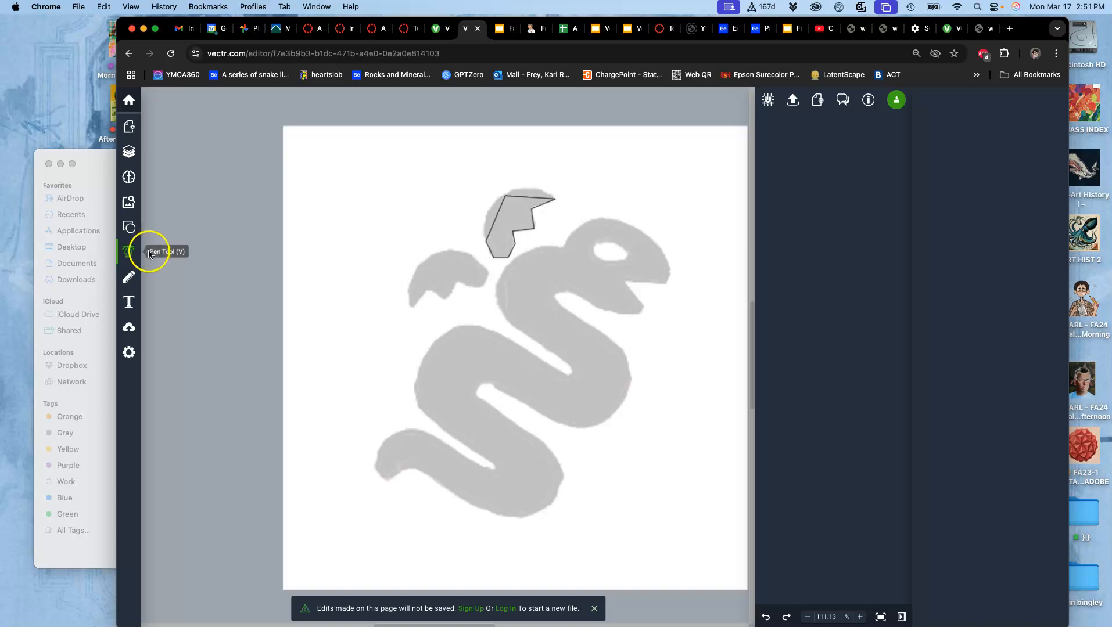
{"action": "left_click", "coordinate": [489, 272]}
{"action": "left_click", "coordinate": [470, 256]}
{"action": "left_click", "coordinate": [431, 255]}
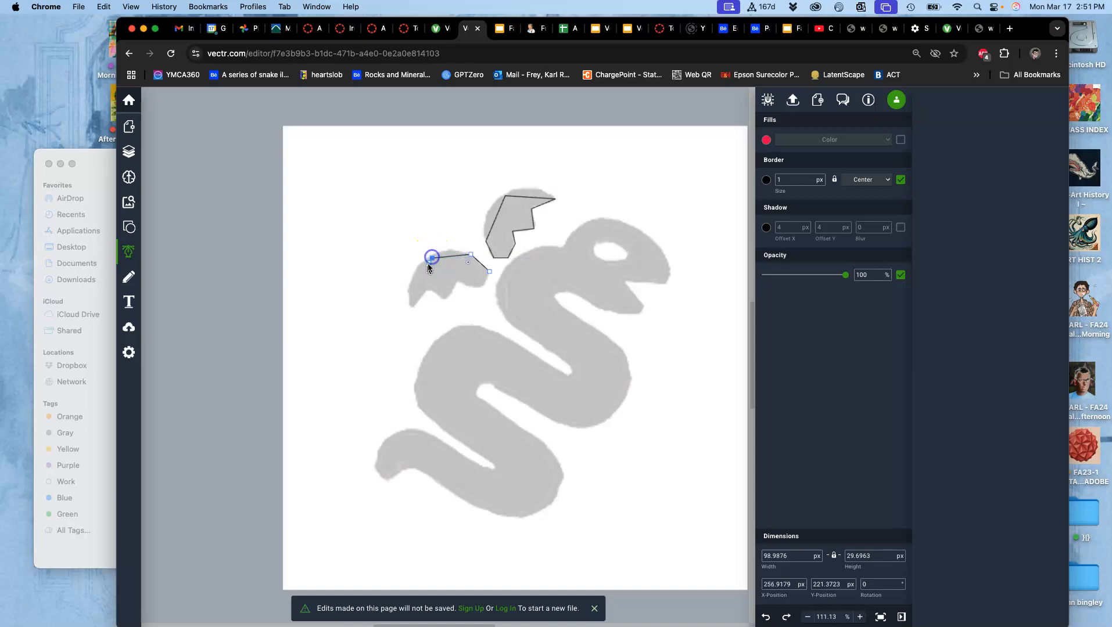
{"action": "left_click", "coordinate": [410, 290]}
{"action": "left_click", "coordinate": [410, 308]}
{"action": "left_click", "coordinate": [428, 290]}
{"action": "left_click", "coordinate": [446, 300]}
{"action": "left_click", "coordinate": [459, 281]}
{"action": "left_click", "coordinate": [483, 290]}
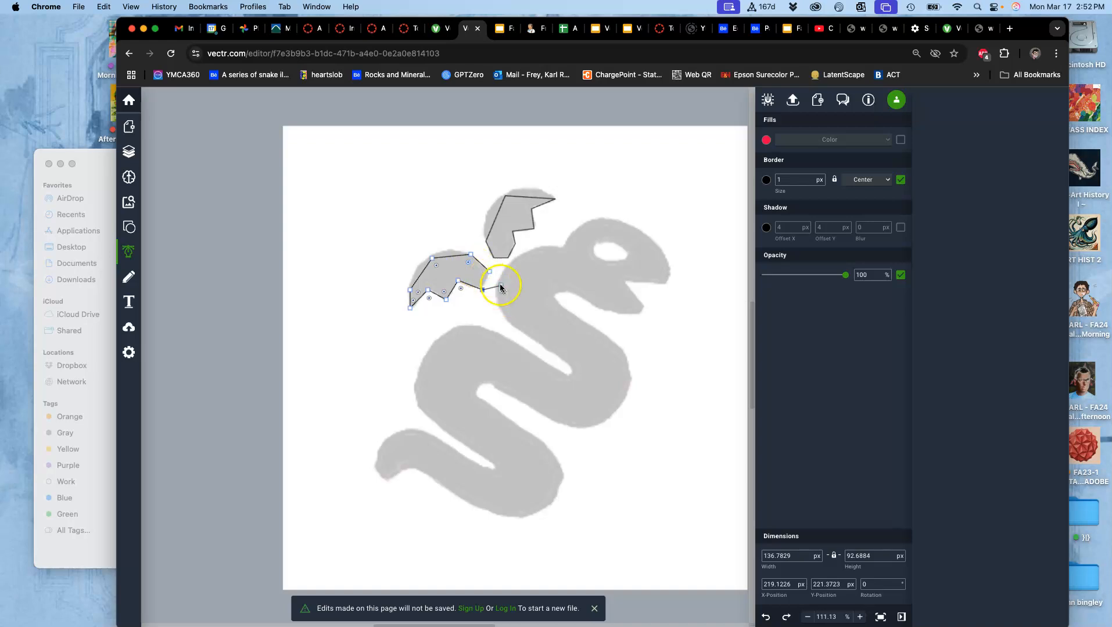
{"action": "left_click", "coordinate": [500, 277]}
{"action": "left_click", "coordinate": [490, 272]}
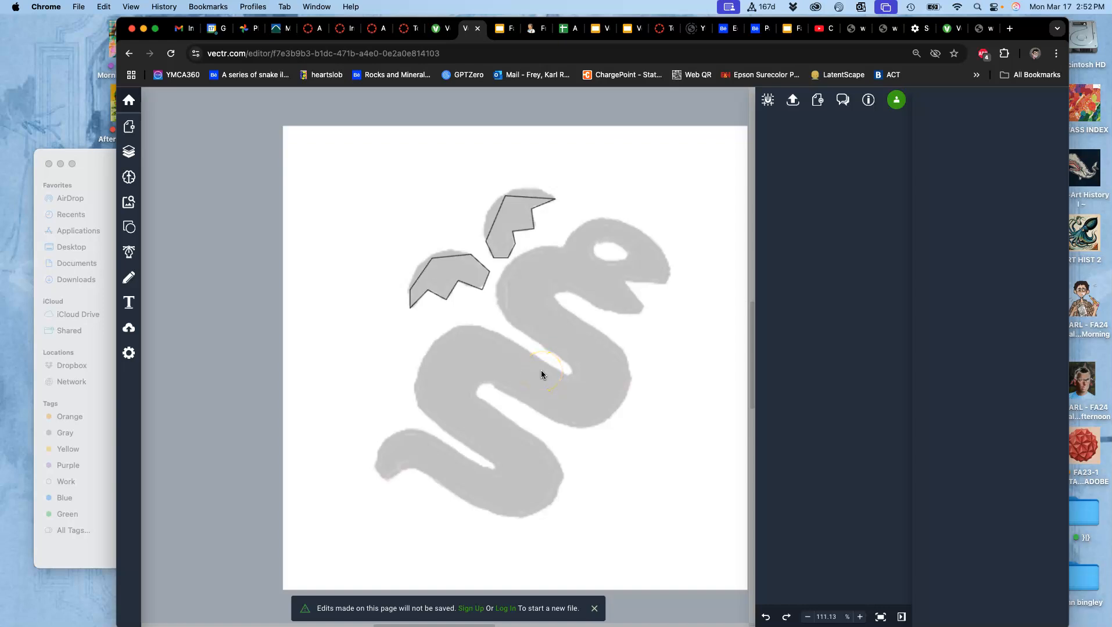
Show the layer list and toggle each of the three Path layers' visibility to identify the sketch and the wings.
{"action": "left_click", "coordinate": [129, 152]}
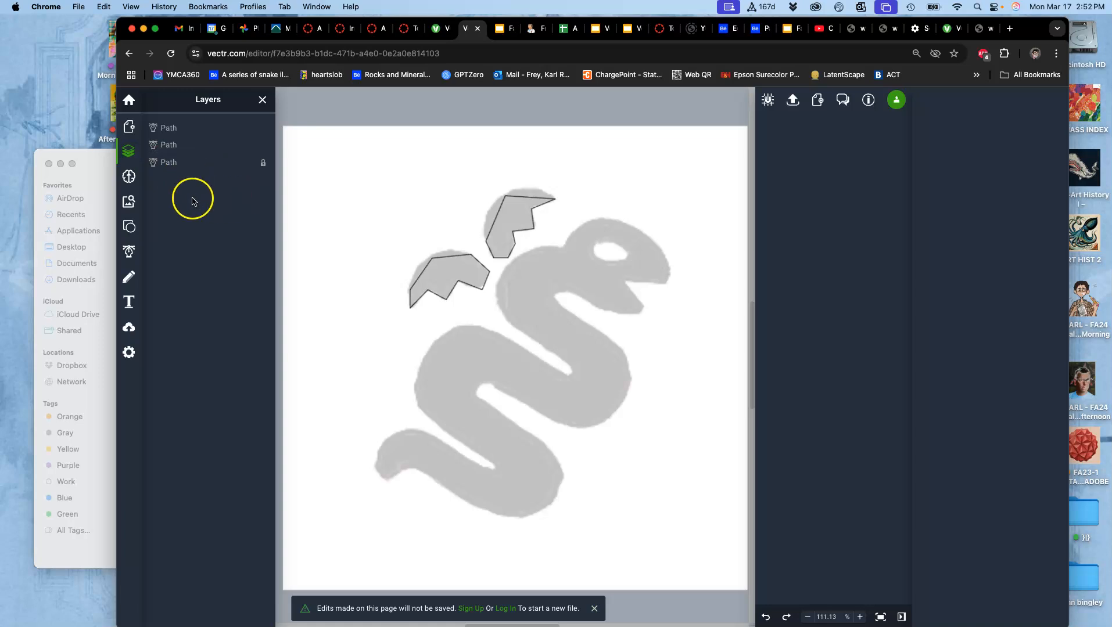
{"action": "left_click", "coordinate": [253, 164]}
{"action": "left_click", "coordinate": [252, 163]}
{"action": "left_click", "coordinate": [253, 163]}
{"action": "left_click", "coordinate": [252, 163]}
{"action": "left_click", "coordinate": [252, 164]}
{"action": "left_click", "coordinate": [252, 163]}
{"action": "left_click", "coordinate": [252, 146]}
{"action": "left_click", "coordinate": [251, 146]}
{"action": "left_click", "coordinate": [255, 129]}
{"action": "left_click", "coordinate": [254, 129]}
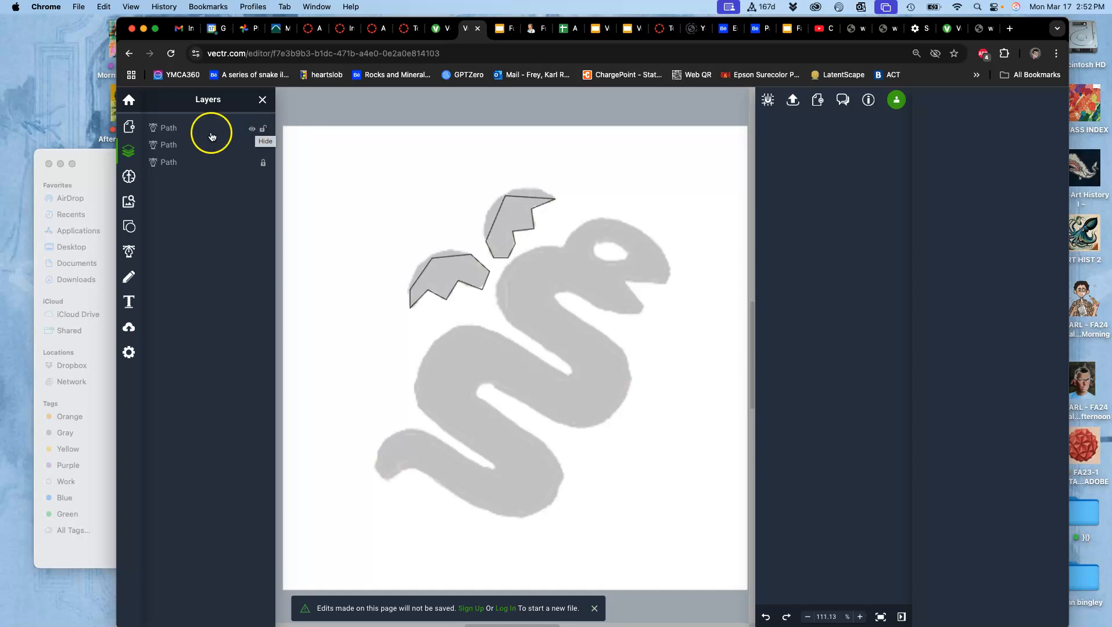
Enable a Color fill on the lower wing's path and set it to black.
{"action": "left_click", "coordinate": [174, 130]}
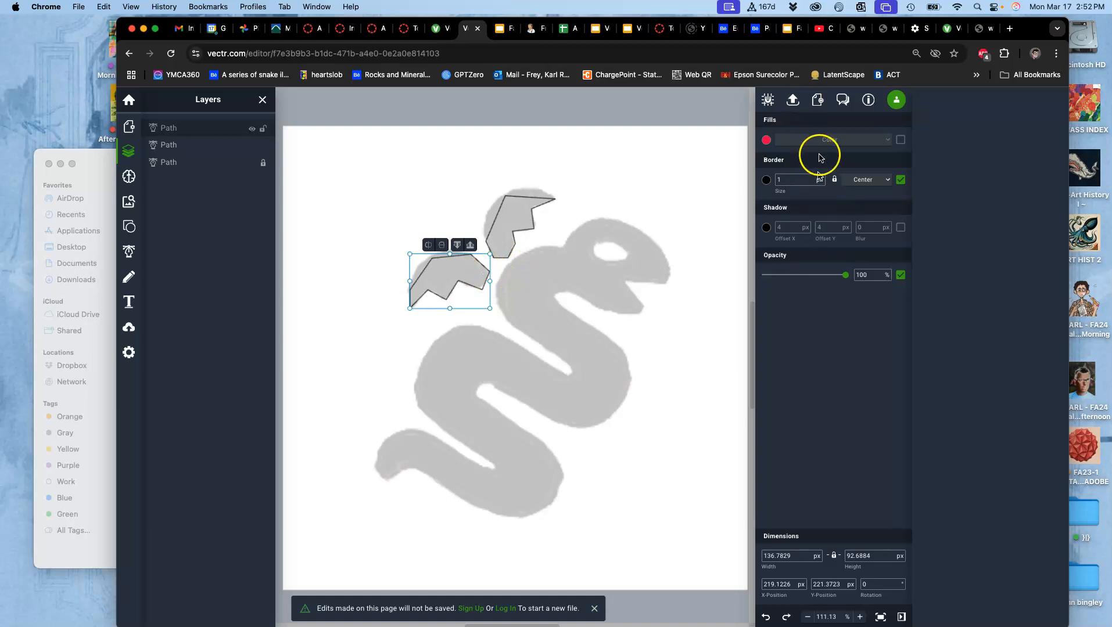
{"action": "mouse_move", "coordinate": [835, 281]}
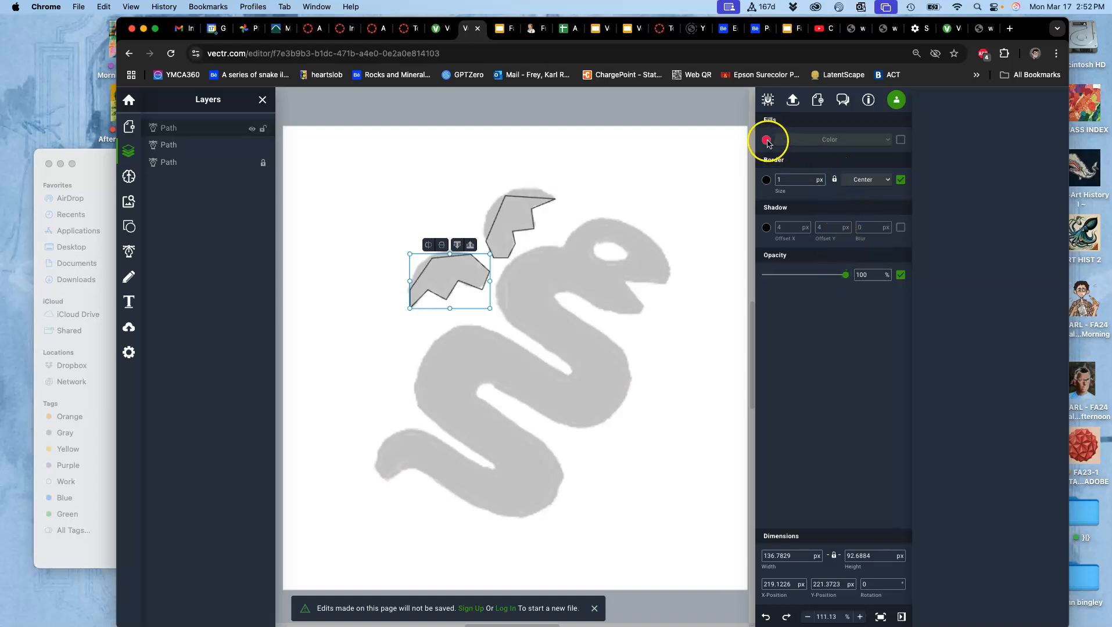
{"action": "left_click", "coordinate": [901, 140]}
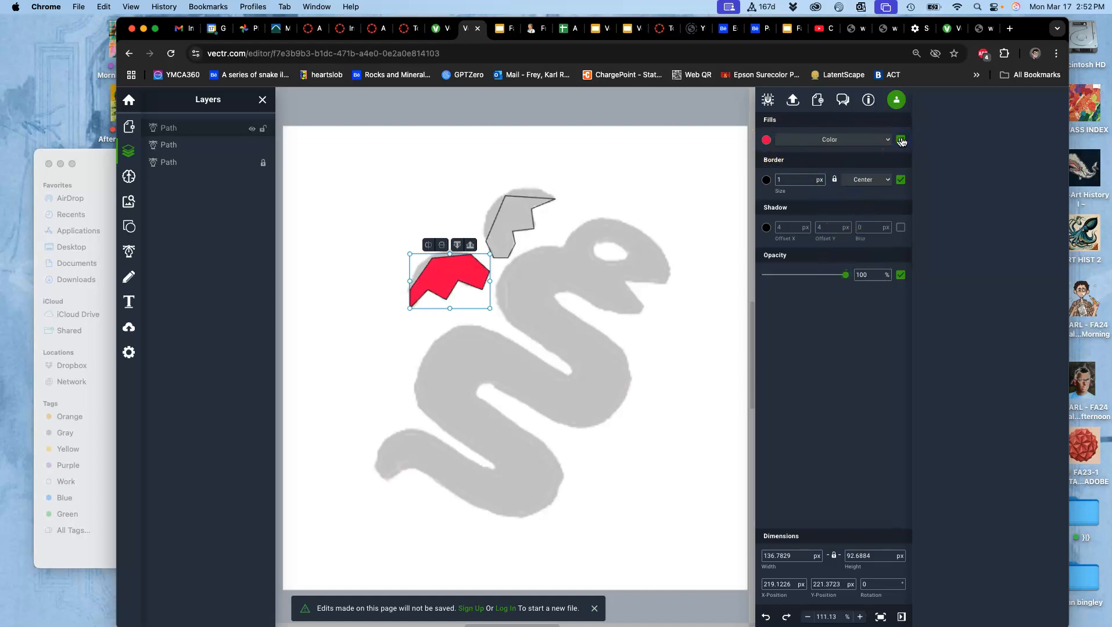
{"action": "left_click", "coordinate": [884, 142]}
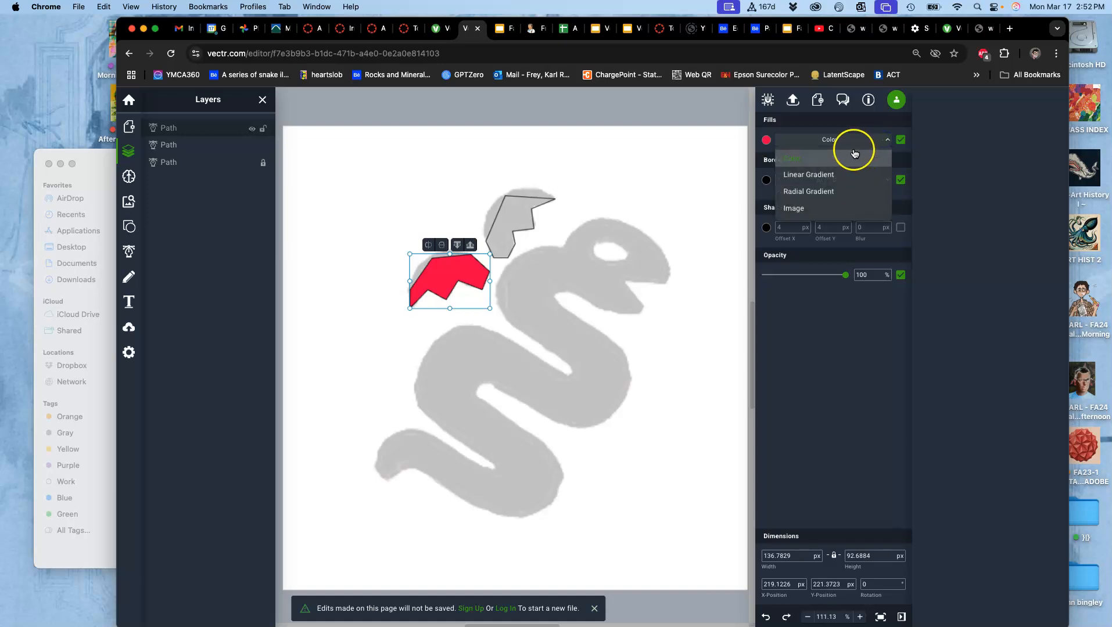
{"action": "left_click", "coordinate": [832, 158]}
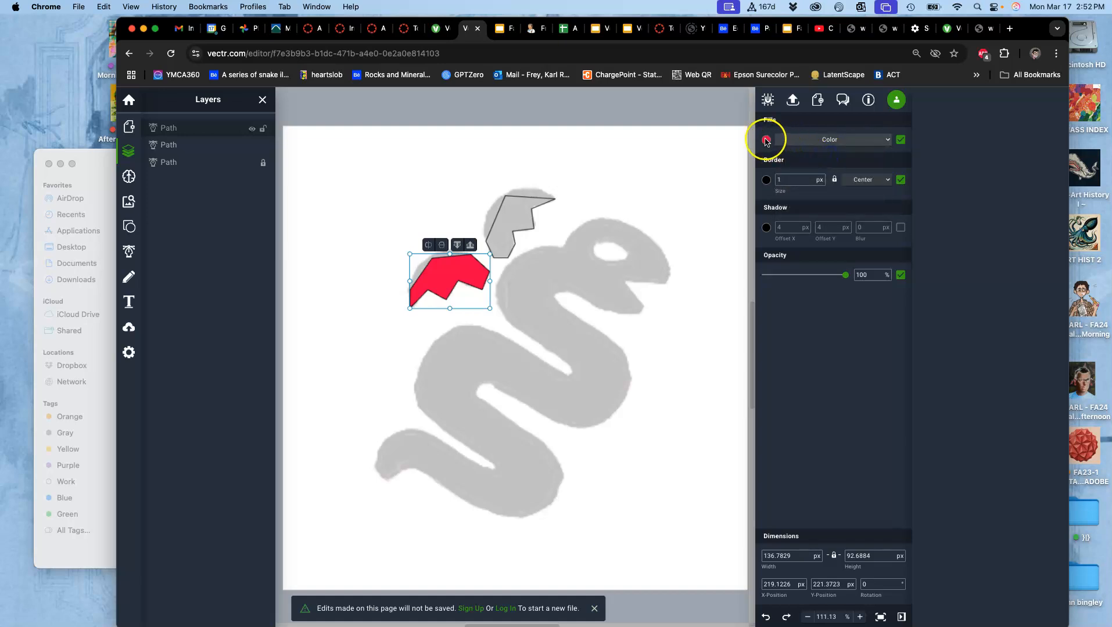
{"action": "left_click", "coordinate": [767, 140]}
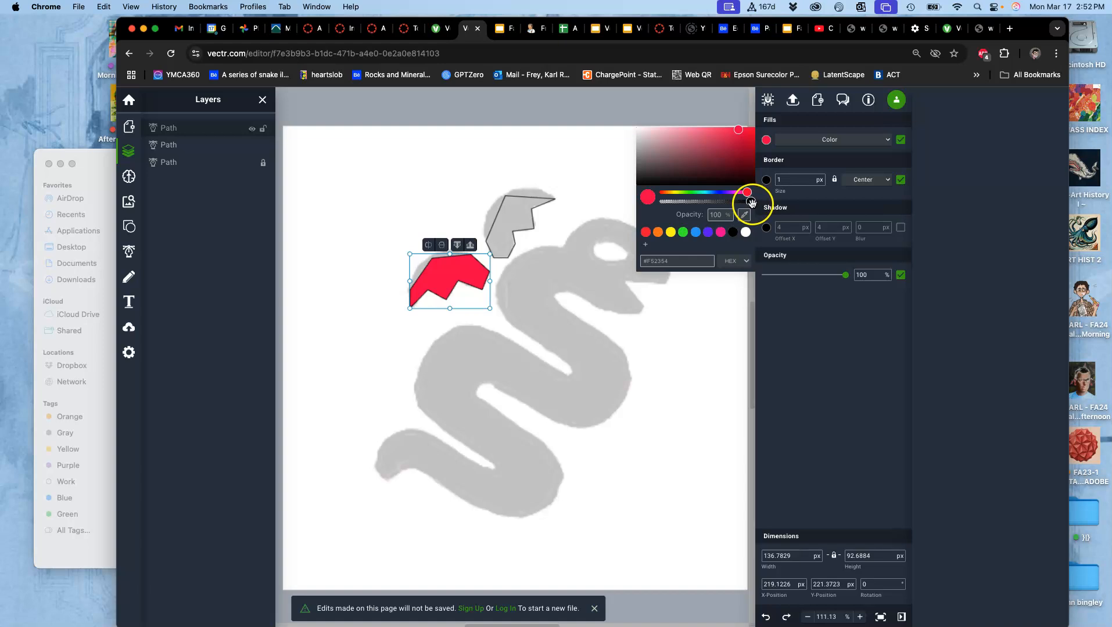
{"action": "left_click", "coordinate": [732, 231]}
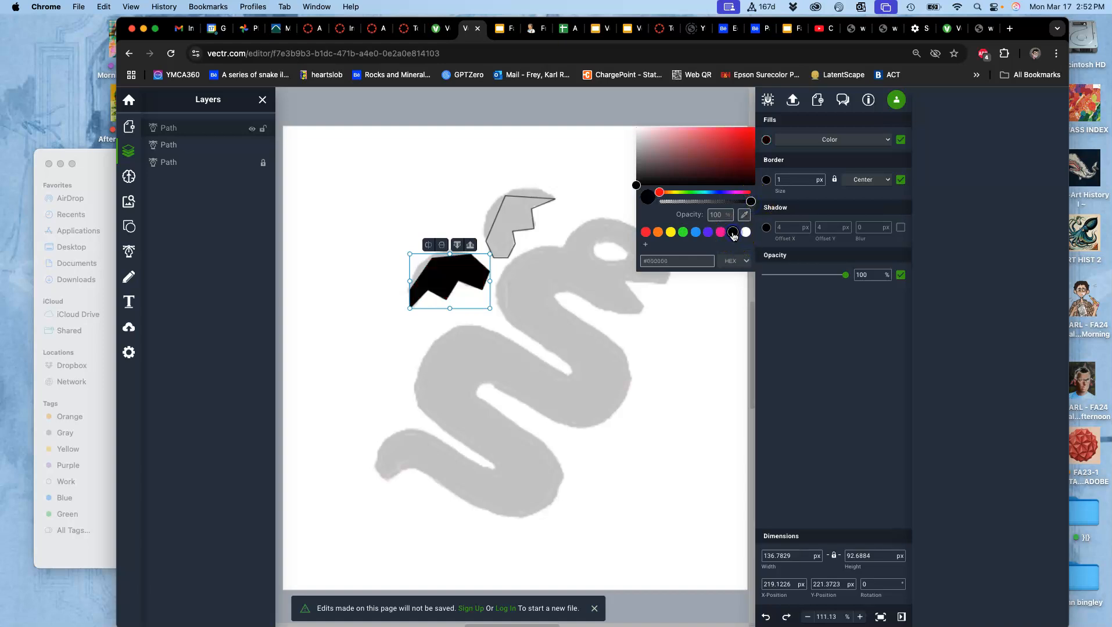
{"action": "left_click", "coordinate": [795, 180]}
Try a thicker border of 9 px on the upper wing's outline and return it to 1 px.
{"action": "left_click", "coordinate": [552, 198]}
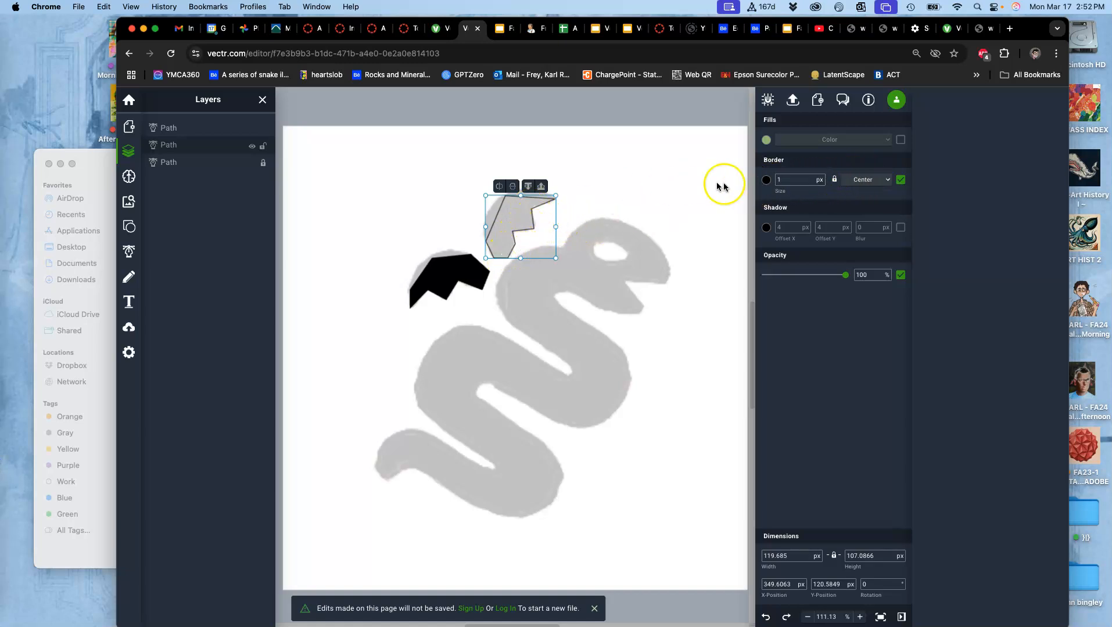
{"action": "left_click_drag", "start_coordinate": [819, 178], "coordinate": [816, 188]}
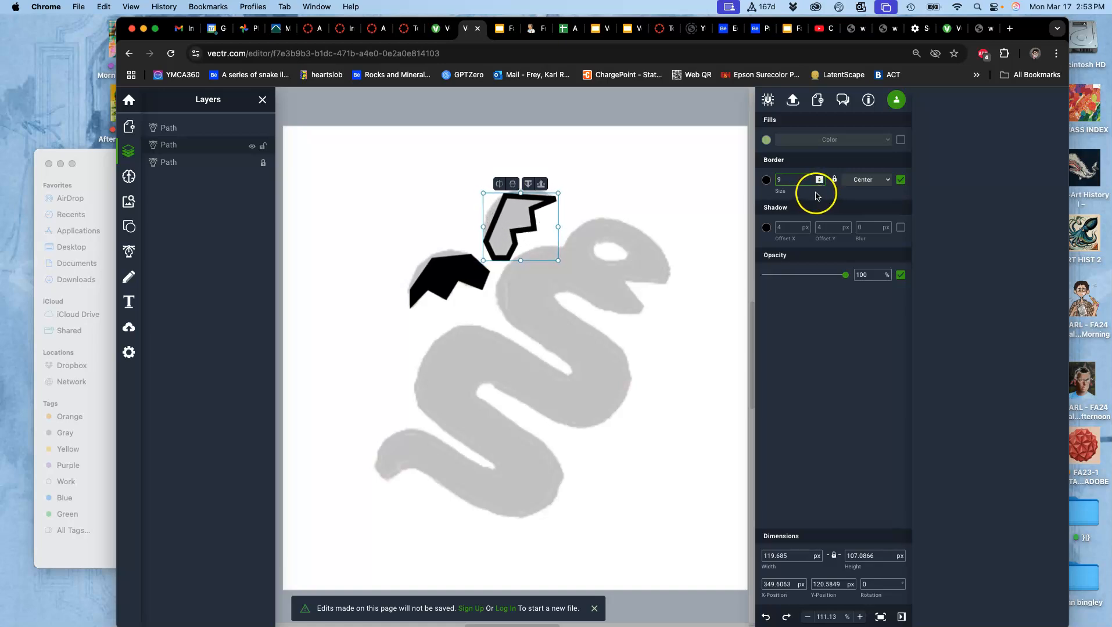
{"action": "mouse_move", "coordinate": [818, 181]}
{"action": "left_mouse_down"}
{"action": "mouse_move", "coordinate": [821, 193]}
{"action": "mouse_move", "coordinate": [819, 180]}
{"action": "left_mouse_up"}
{"action": "left_click", "coordinate": [819, 200]}
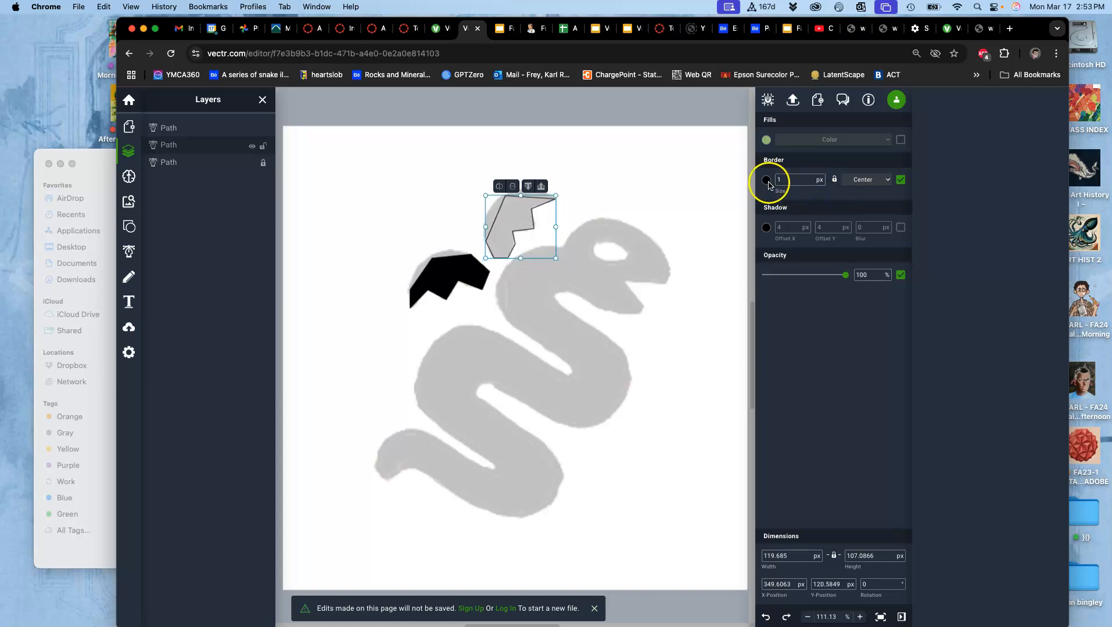
Turn off the upper wing's border and give its path a solid black Color fill.
{"action": "left_click", "coordinate": [902, 180]}
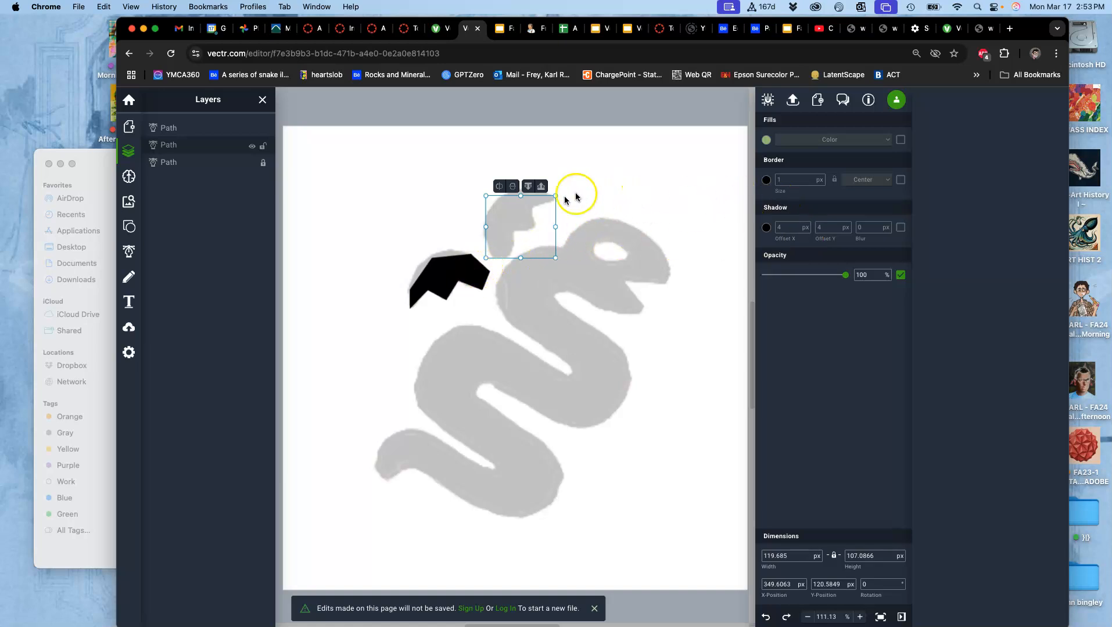
{"action": "left_click", "coordinate": [647, 168]}
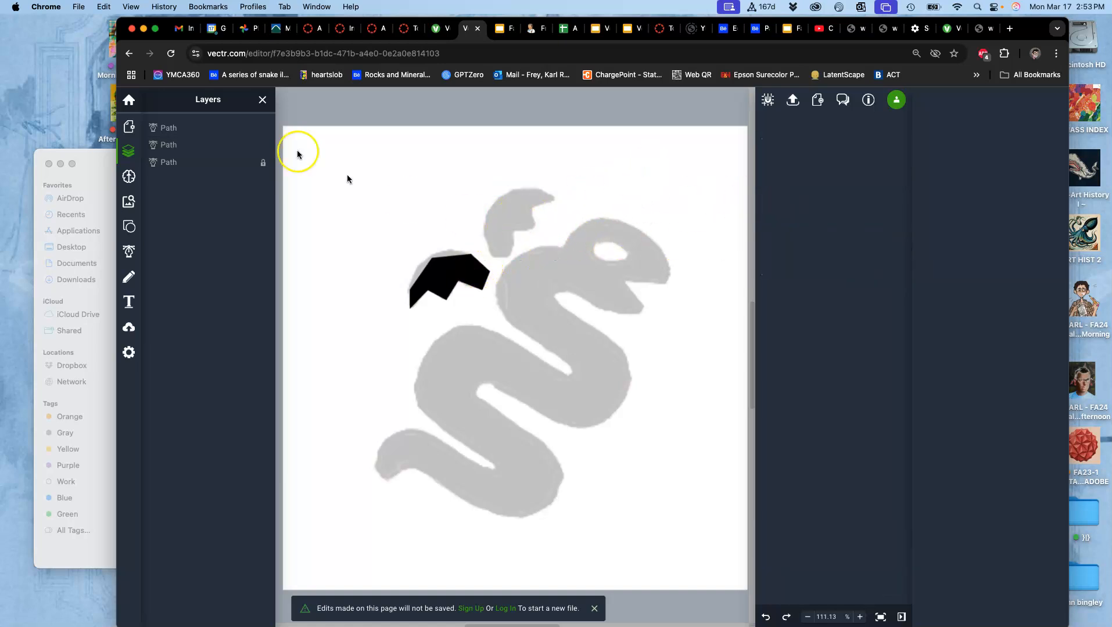
{"action": "left_click", "coordinate": [173, 129]}
{"action": "left_click", "coordinate": [169, 146]}
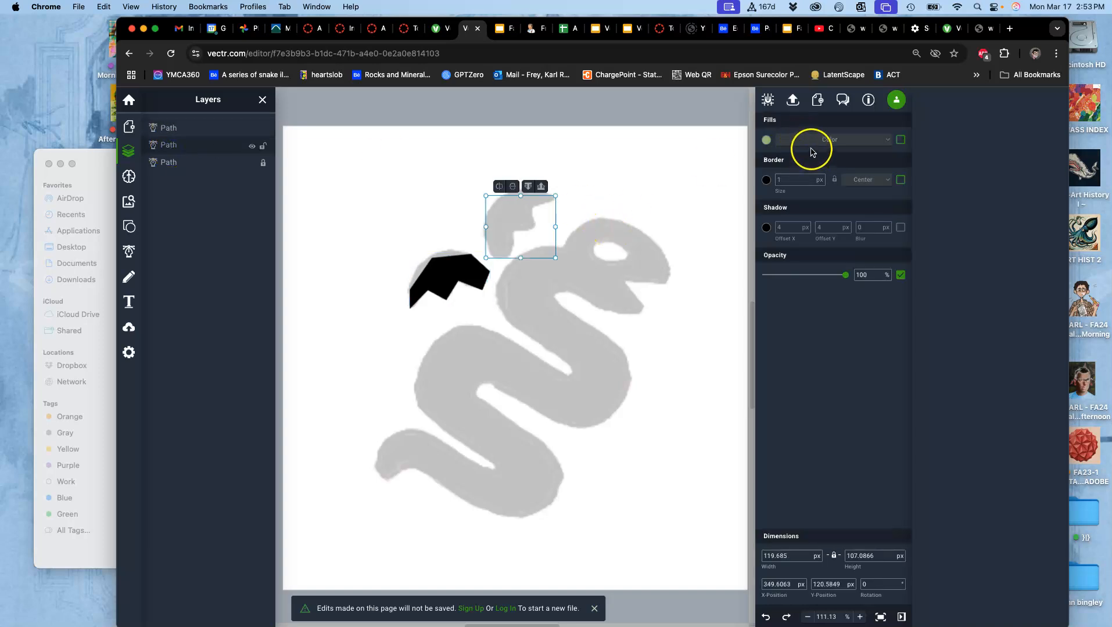
{"action": "left_click", "coordinate": [901, 141]}
{"action": "left_click", "coordinate": [767, 140]}
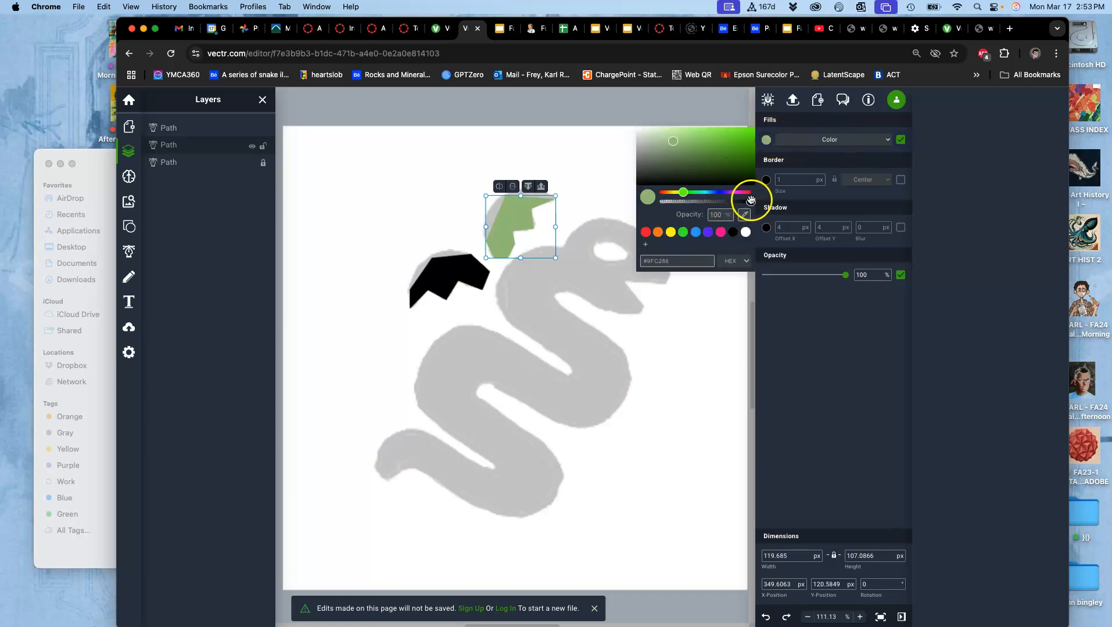
{"action": "left_click", "coordinate": [734, 233]}
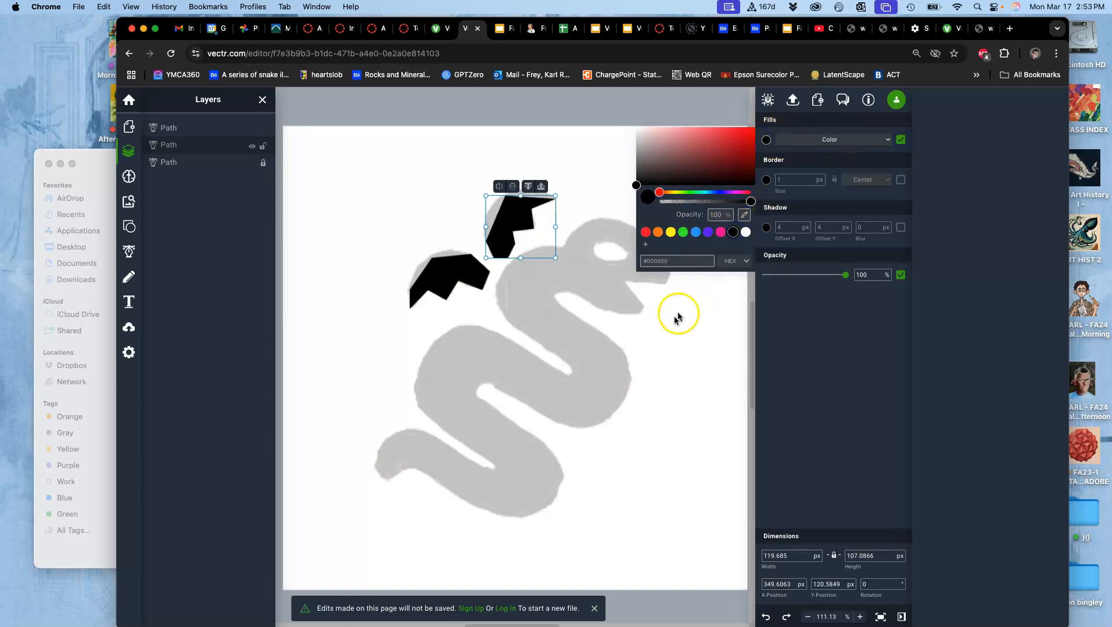
{"action": "left_click", "coordinate": [673, 319]}
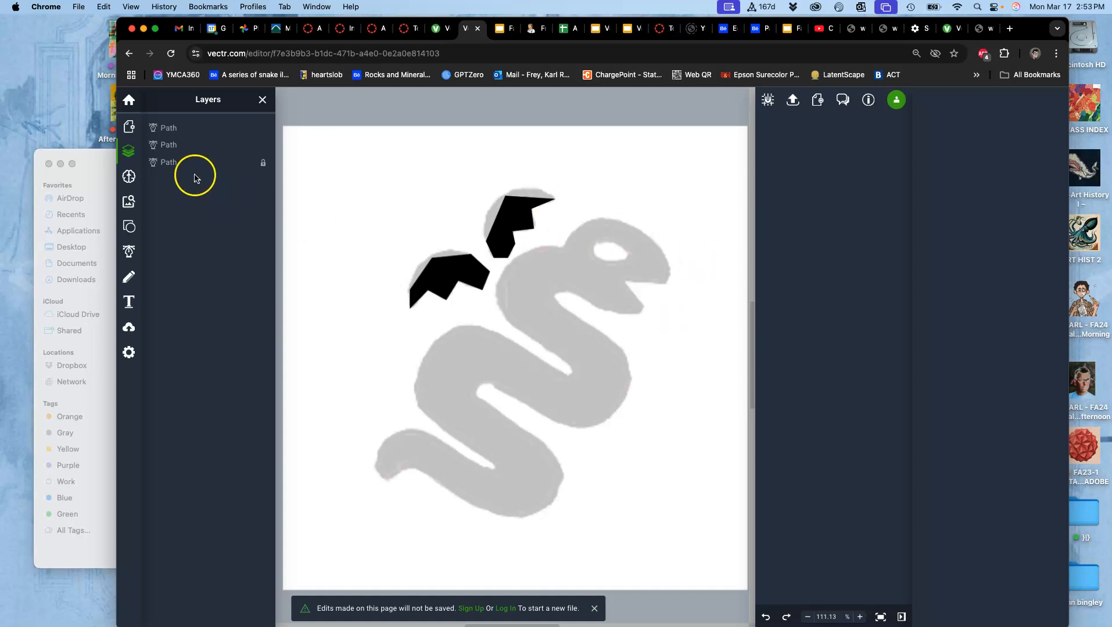
Hide the locked sketch image to view the two black wings alone, and show it again.
{"action": "left_click", "coordinate": [253, 163]}
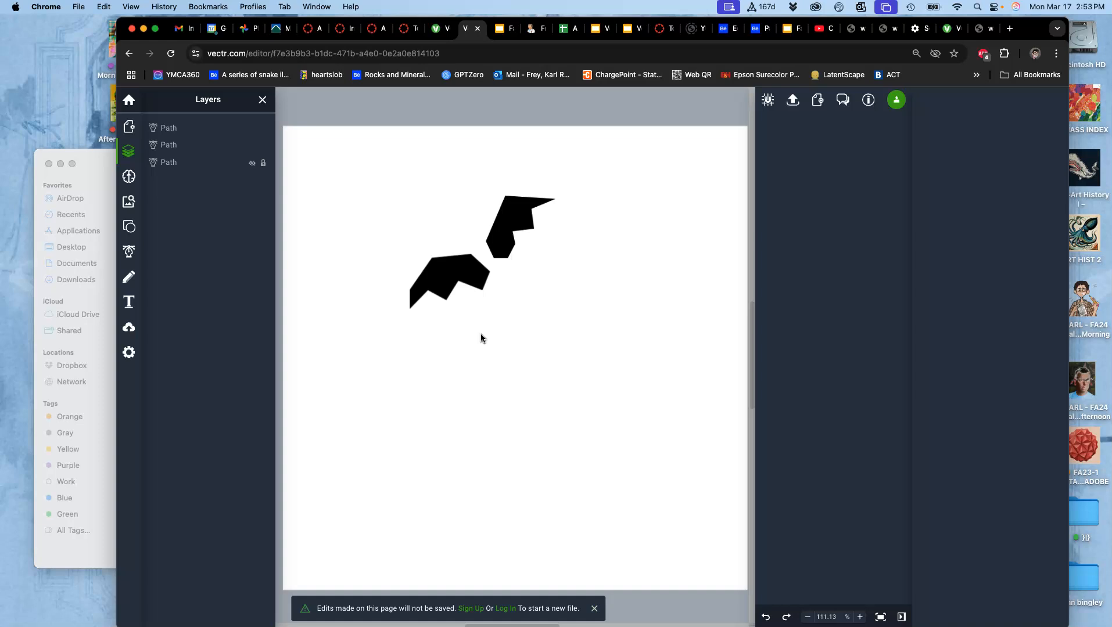
{"action": "left_click", "coordinate": [188, 170]}
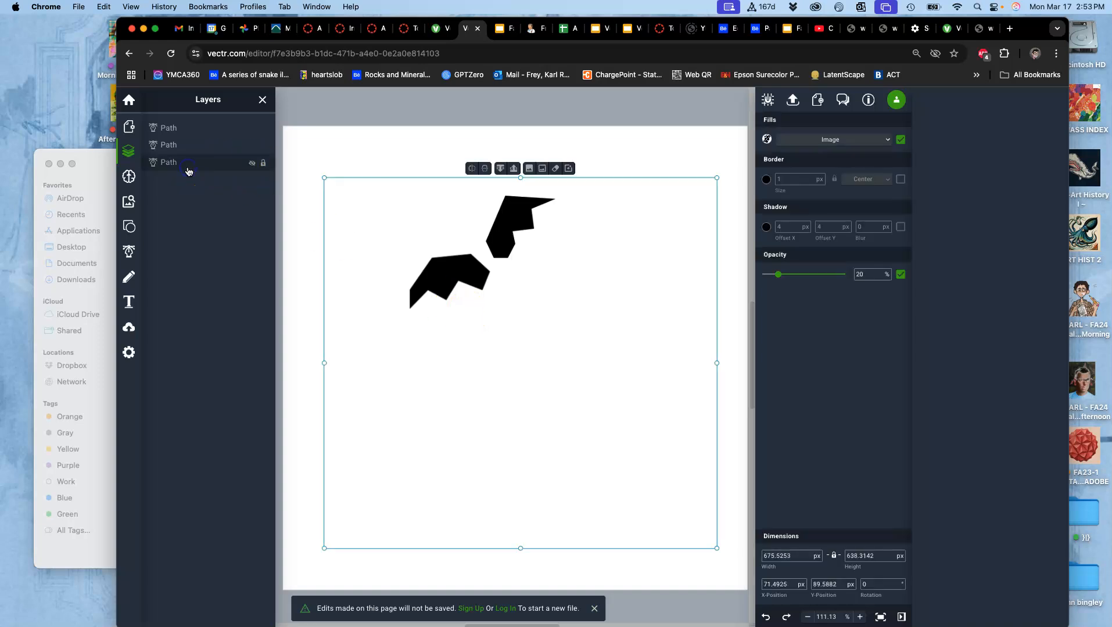
{"action": "left_click", "coordinate": [508, 226]}
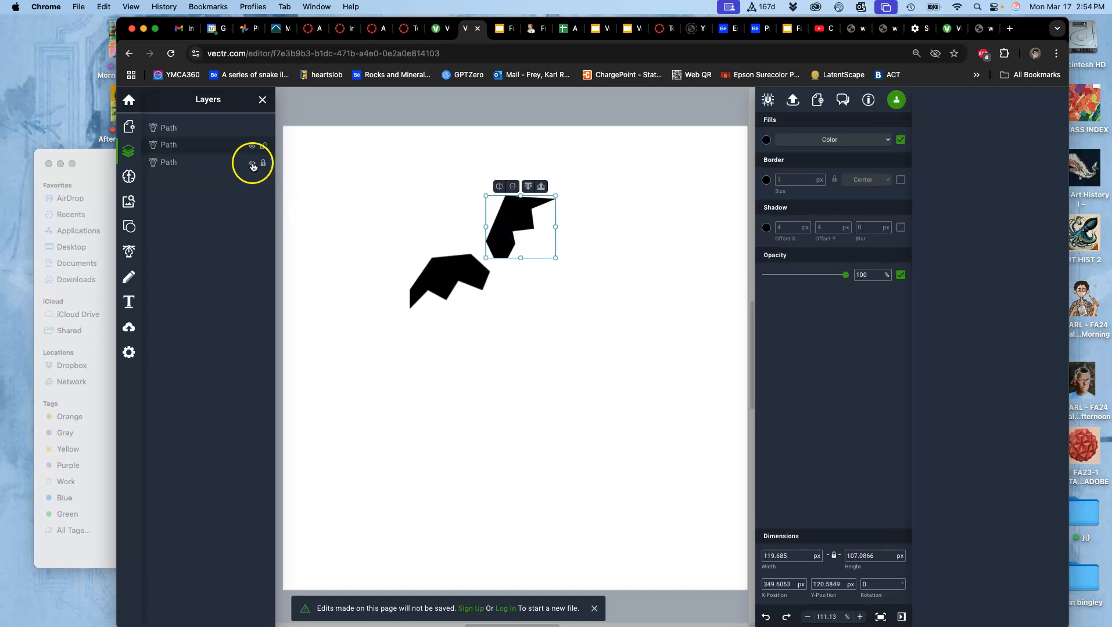
{"action": "left_click", "coordinate": [252, 163]}
Try to edit the black lower wing with the Pen tool, and undo the stray point placed inside it.
{"action": "scroll", "coordinate": [473, 311], "scroll_direction": "up", "scroll_amount": 5}
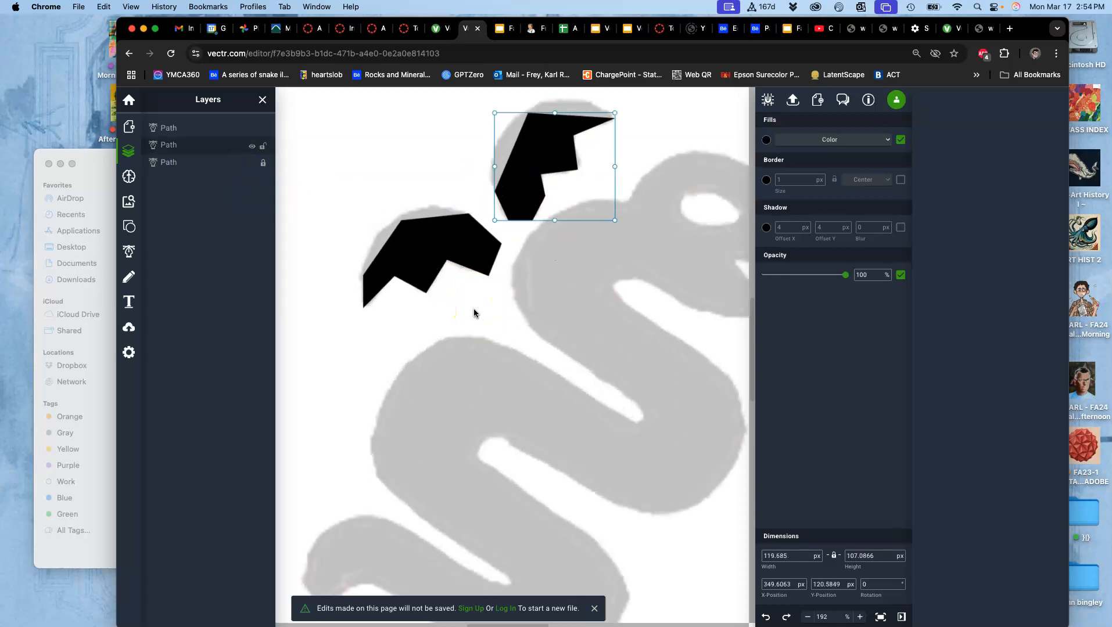
{"action": "scroll", "coordinate": [473, 311], "scroll_direction": "up", "scroll_amount": 3}
{"action": "left_click", "coordinate": [435, 254]}
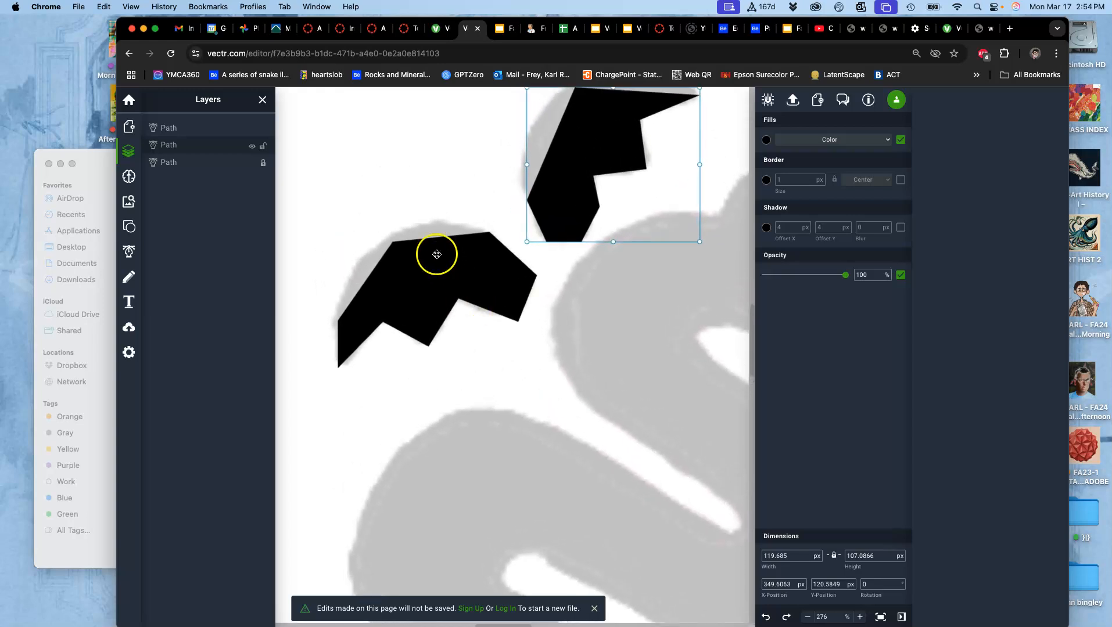
{"action": "left_click", "coordinate": [129, 251]}
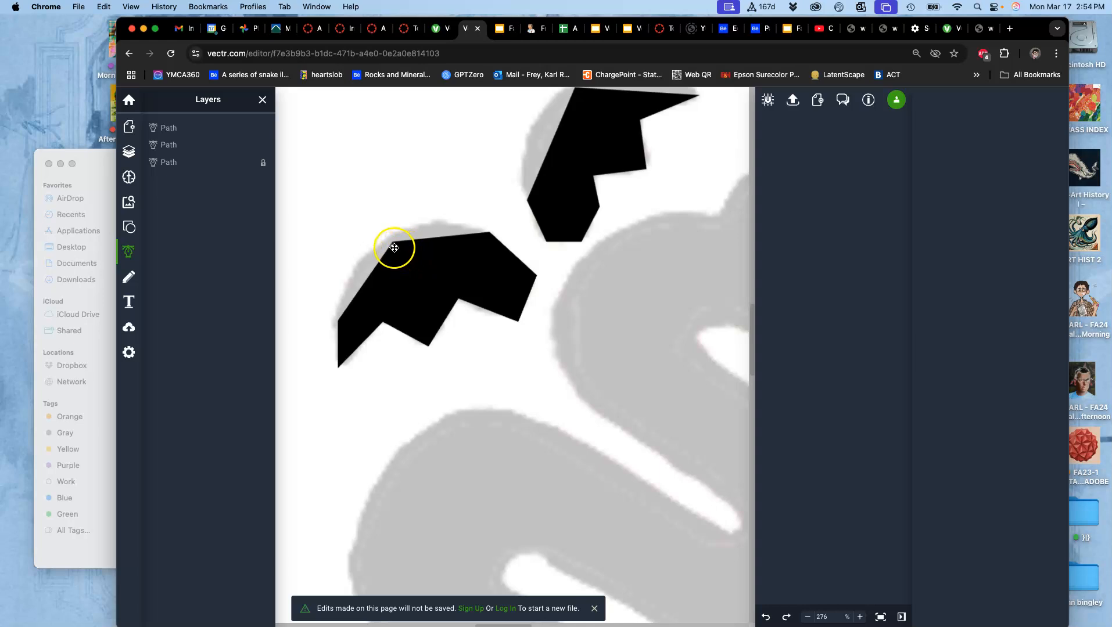
{"action": "left_click", "coordinate": [413, 266]}
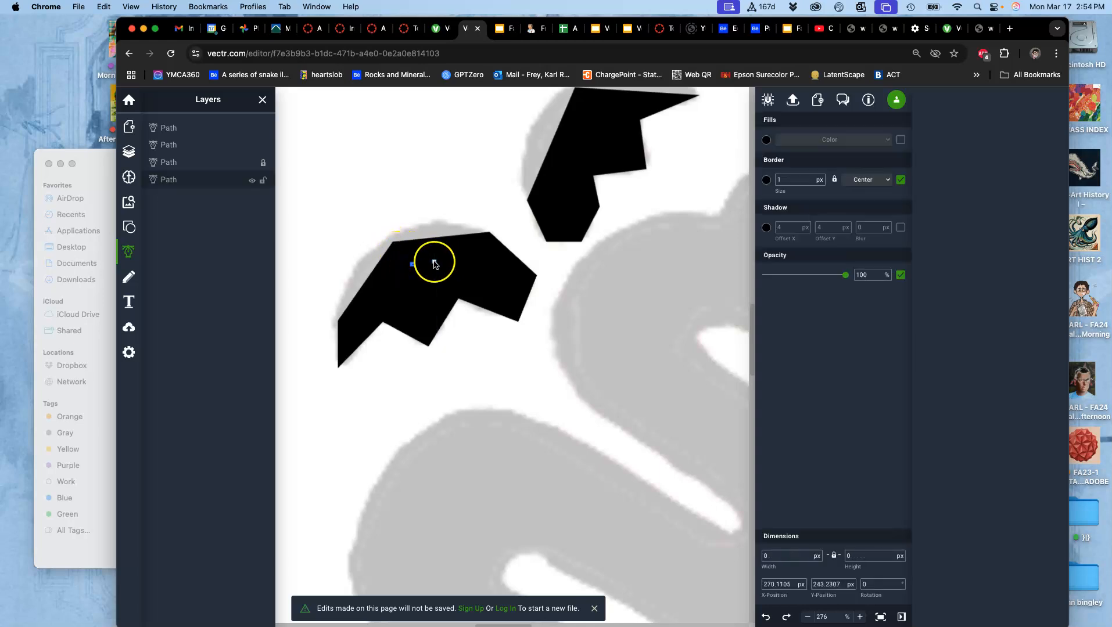
{"action": "key", "text": "super+z"}
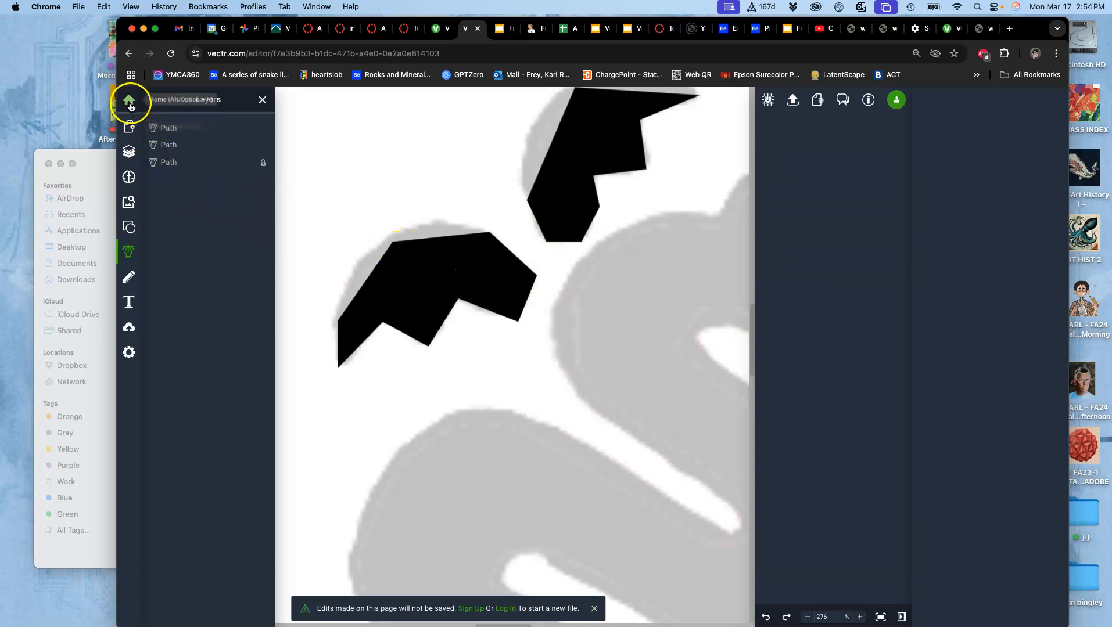
Edit the black lower wing's path and shift its three upper-edge corner points outward toward the sketch's contour.
{"action": "left_click", "coordinate": [427, 264]}
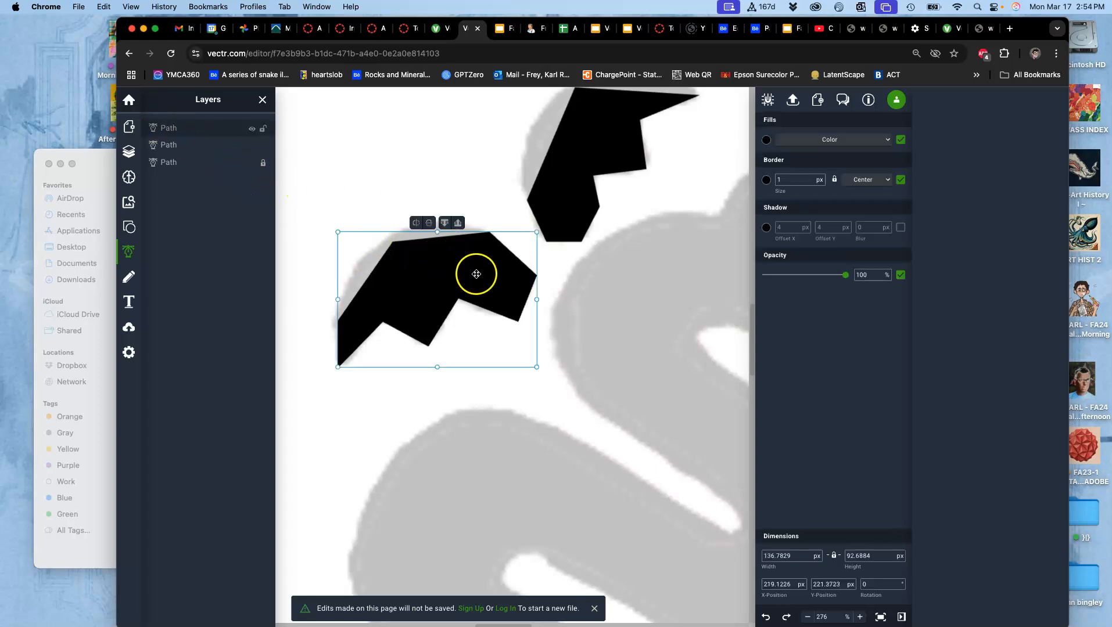
{"action": "double_click", "coordinate": [424, 277]}
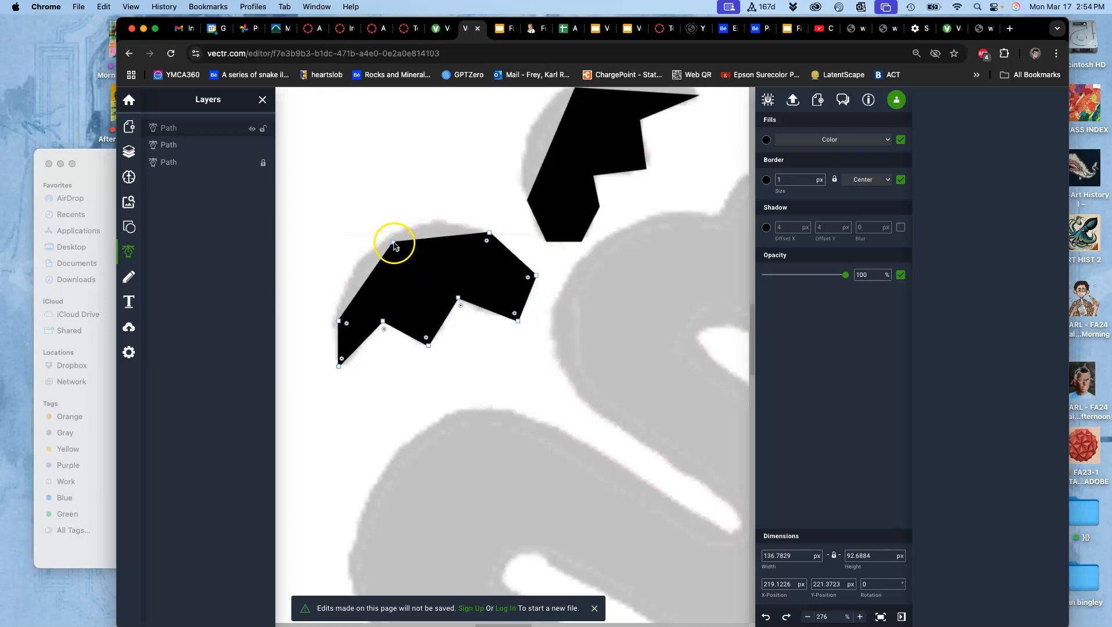
{"action": "left_click_drag", "start_coordinate": [394, 245], "coordinate": [390, 239]}
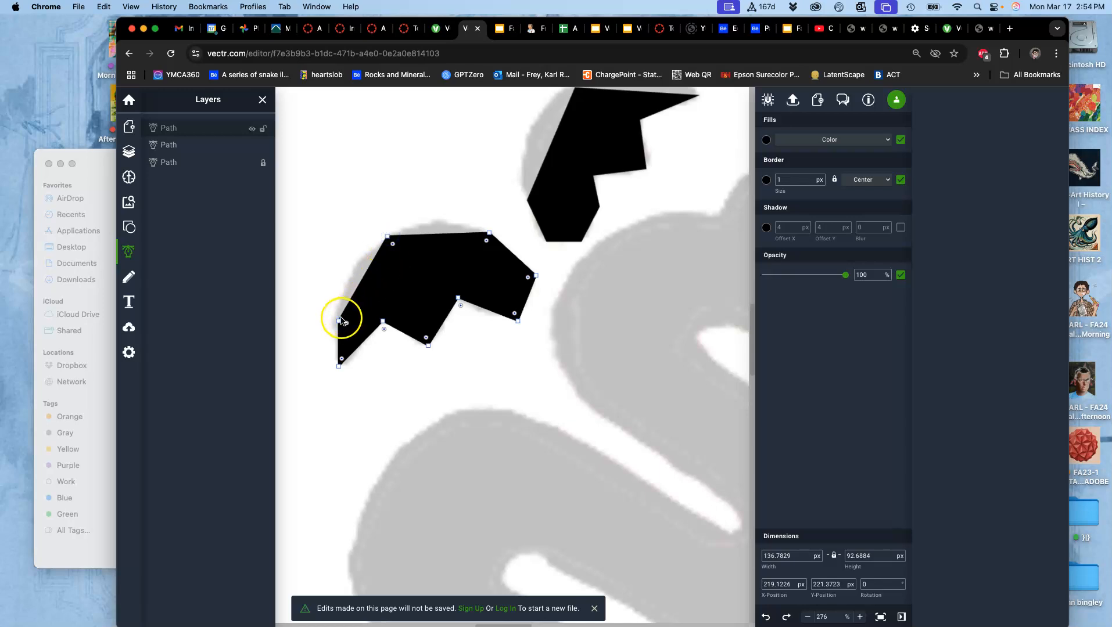
{"action": "left_click_drag", "start_coordinate": [340, 321], "coordinate": [338, 313]}
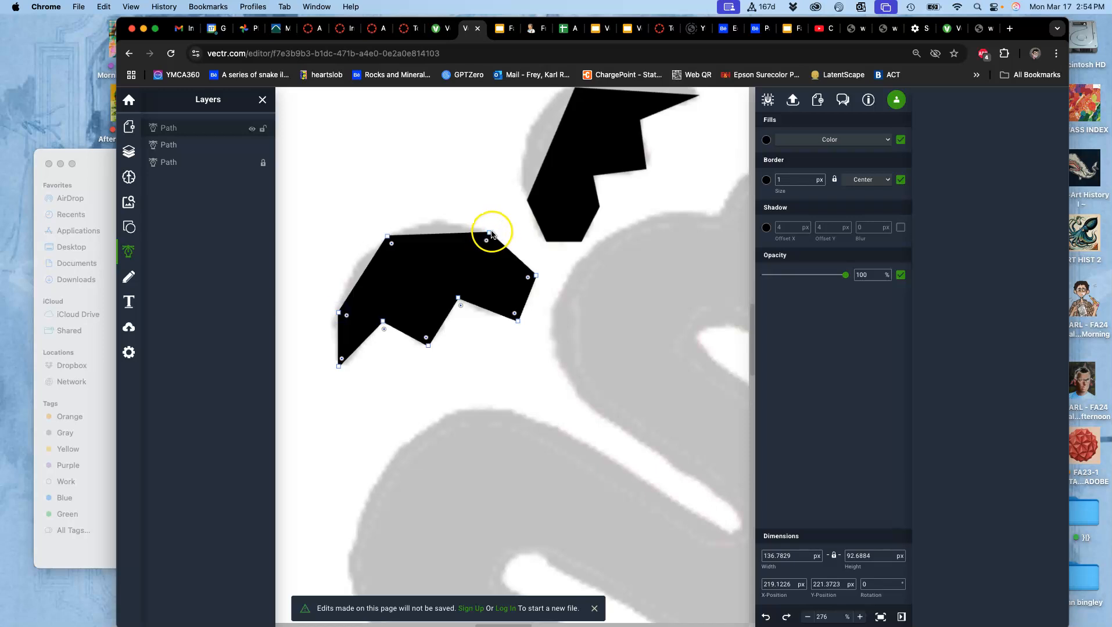
{"action": "left_click_drag", "start_coordinate": [489, 234], "coordinate": [486, 232]}
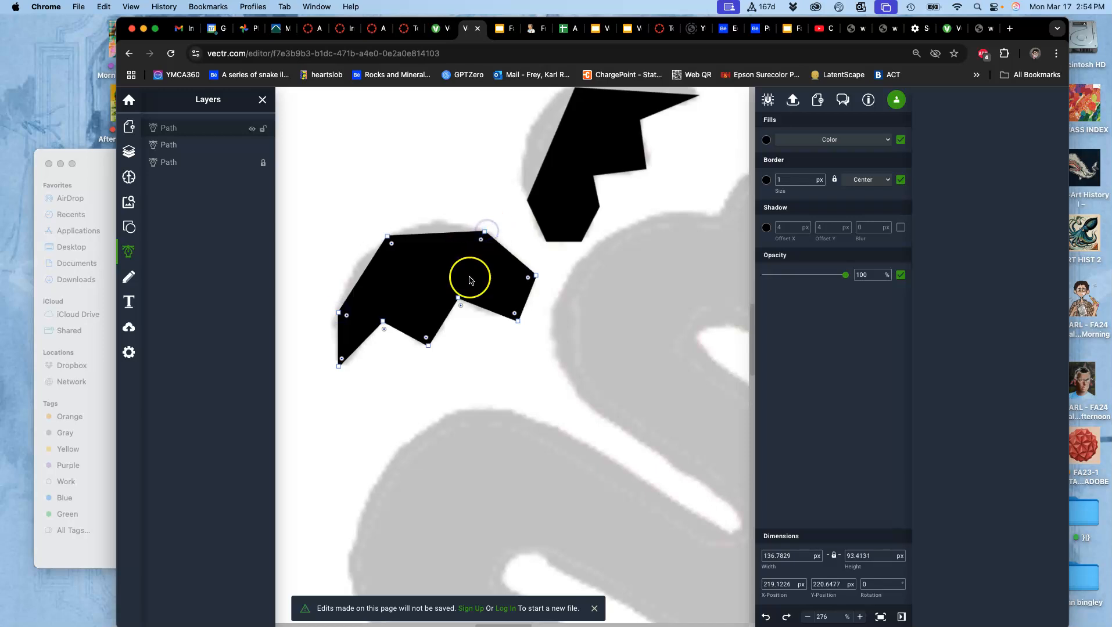
Round the two corners at the lower wing's blunt right end to match the sketch.
{"action": "left_click", "coordinate": [392, 245]}
{"action": "mouse_move", "coordinate": [399, 254]}
{"action": "left_mouse_down"}
{"action": "mouse_move", "coordinate": [437, 310]}
{"action": "mouse_move", "coordinate": [403, 262]}
{"action": "left_mouse_up"}
{"action": "left_click", "coordinate": [514, 315]}
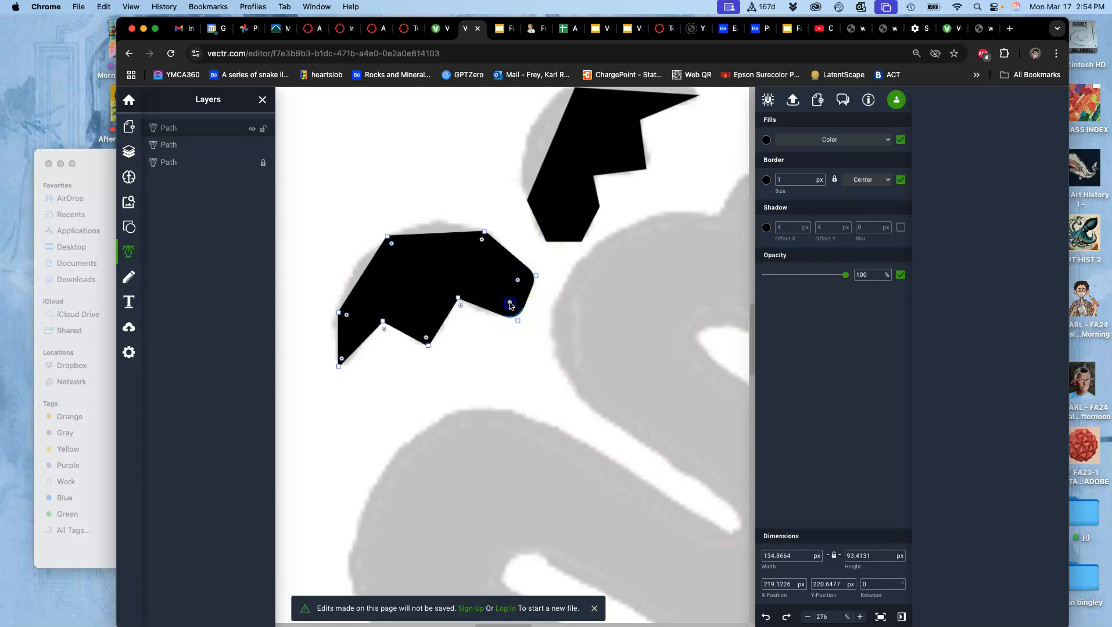
{"action": "left_click", "coordinate": [459, 298]}
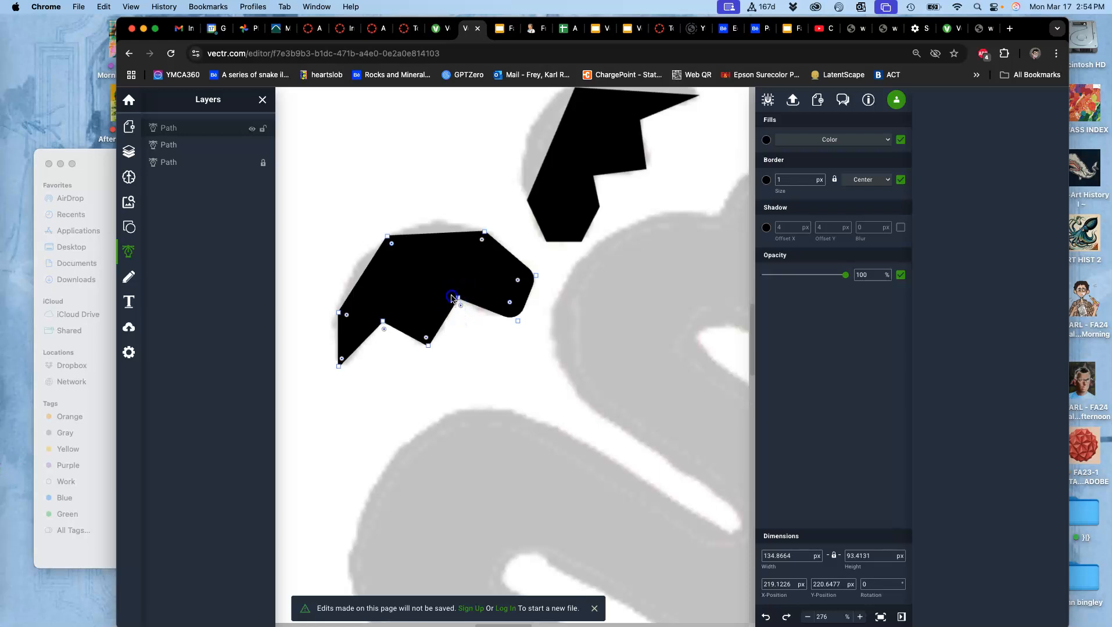
Convert the lower wing's upper-left point to a curve and adjust its handles to follow the sketched arc.
{"action": "double_click", "coordinate": [388, 237]}
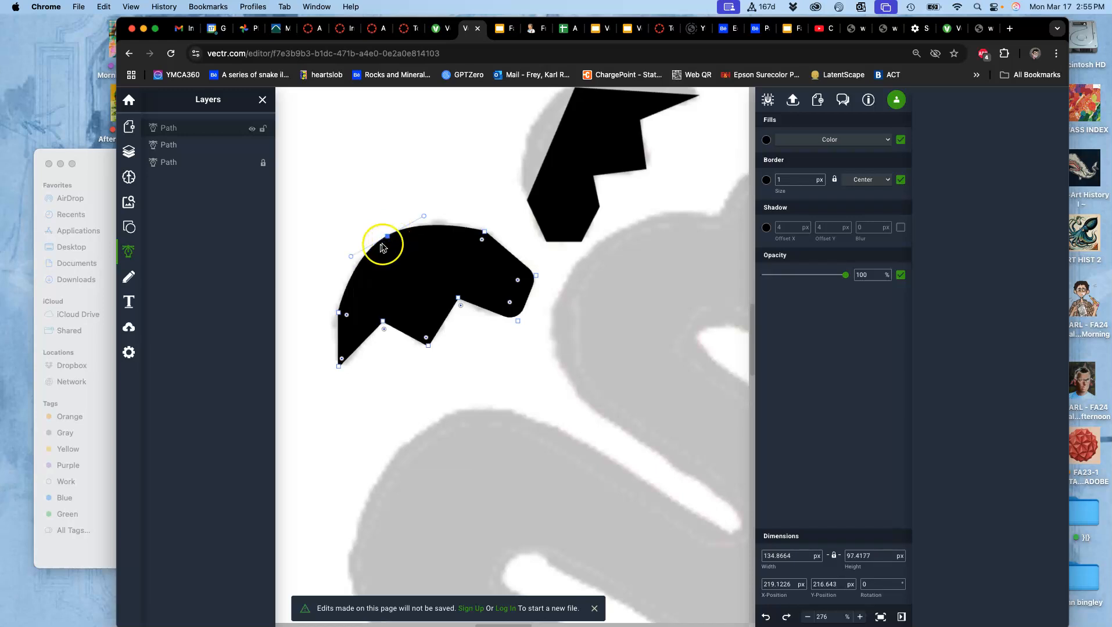
{"action": "mouse_move", "coordinate": [351, 258]}
{"action": "left_mouse_down"}
{"action": "mouse_move", "coordinate": [363, 250]}
{"action": "mouse_move", "coordinate": [349, 242]}
{"action": "mouse_move", "coordinate": [354, 256]}
{"action": "mouse_move", "coordinate": [320, 274]}
{"action": "mouse_move", "coordinate": [330, 255]}
{"action": "mouse_move", "coordinate": [365, 244]}
{"action": "mouse_move", "coordinate": [336, 263]}
{"action": "mouse_move", "coordinate": [350, 259]}
{"action": "left_mouse_up"}
{"action": "mouse_move", "coordinate": [348, 258]}
{"action": "left_mouse_down"}
{"action": "mouse_move", "coordinate": [367, 247]}
{"action": "mouse_move", "coordinate": [352, 257]}
{"action": "left_mouse_up"}
{"action": "mouse_move", "coordinate": [425, 215]}
{"action": "left_mouse_down"}
{"action": "mouse_move", "coordinate": [427, 228]}
{"action": "mouse_move", "coordinate": [427, 216]}
{"action": "mouse_move", "coordinate": [412, 218]}
{"action": "mouse_move", "coordinate": [433, 210]}
{"action": "left_mouse_up"}
Convert the lower wing's upper-right point to a curve and shorten its two handles for a smooth top edge.
{"action": "left_click", "coordinate": [485, 233]}
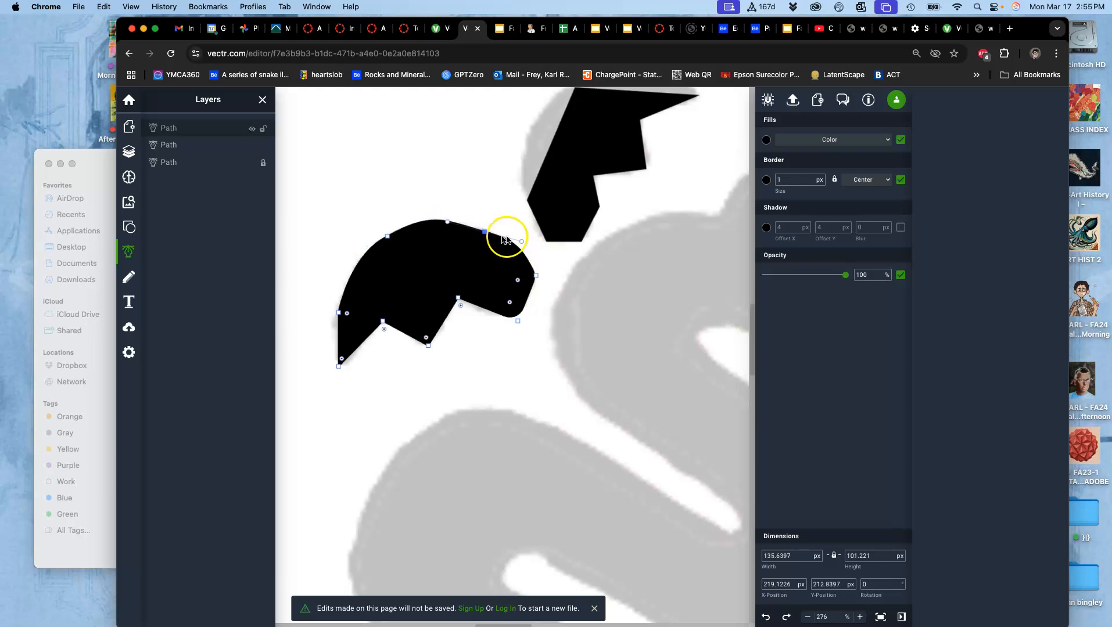
{"action": "left_click", "coordinate": [448, 223]}
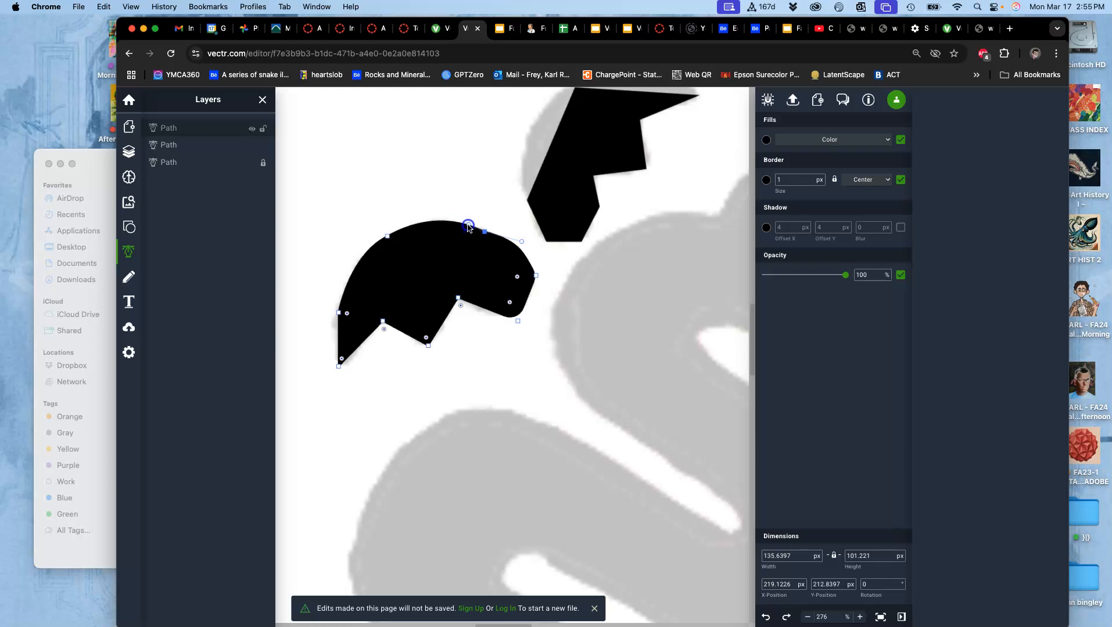
{"action": "left_click_drag", "start_coordinate": [467, 226], "coordinate": [511, 247]}
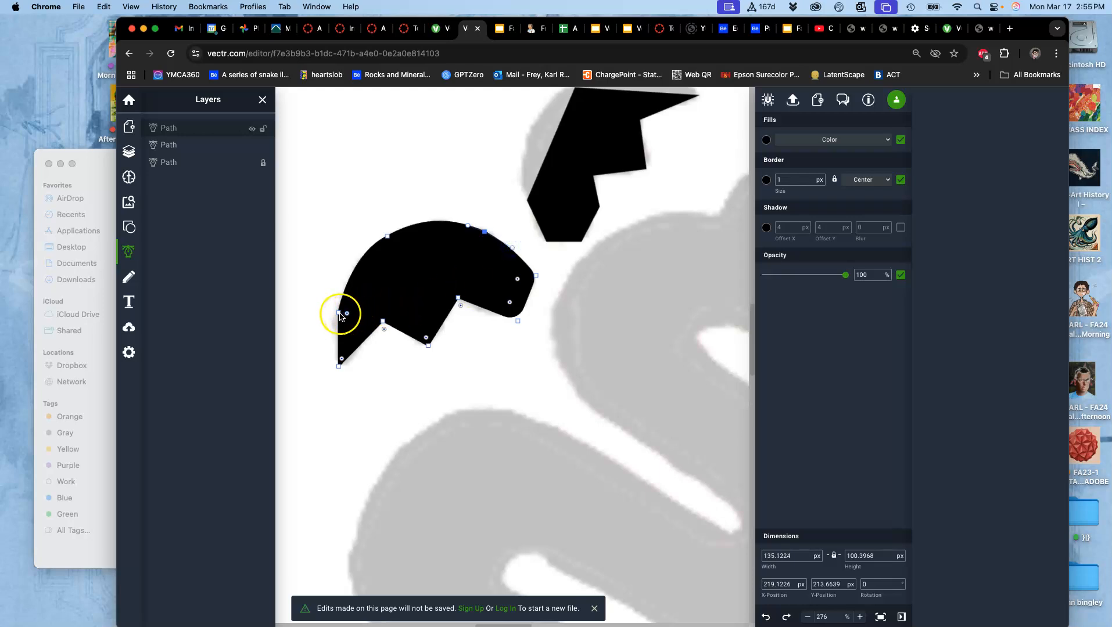
Smooth the lower wing's left-side corner with a large radius and slightly round its tips and notches.
{"action": "left_click_drag", "start_coordinate": [340, 316], "coordinate": [456, 302]}
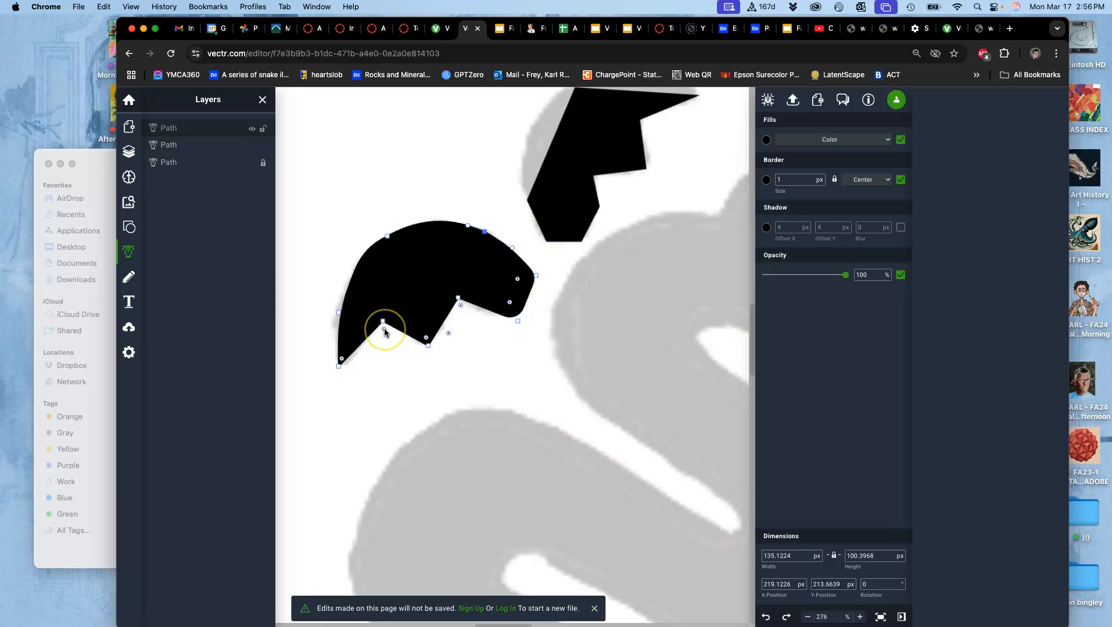
{"action": "left_click", "coordinate": [427, 339]}
{"action": "left_click", "coordinate": [343, 358]}
{"action": "left_click", "coordinate": [459, 301]}
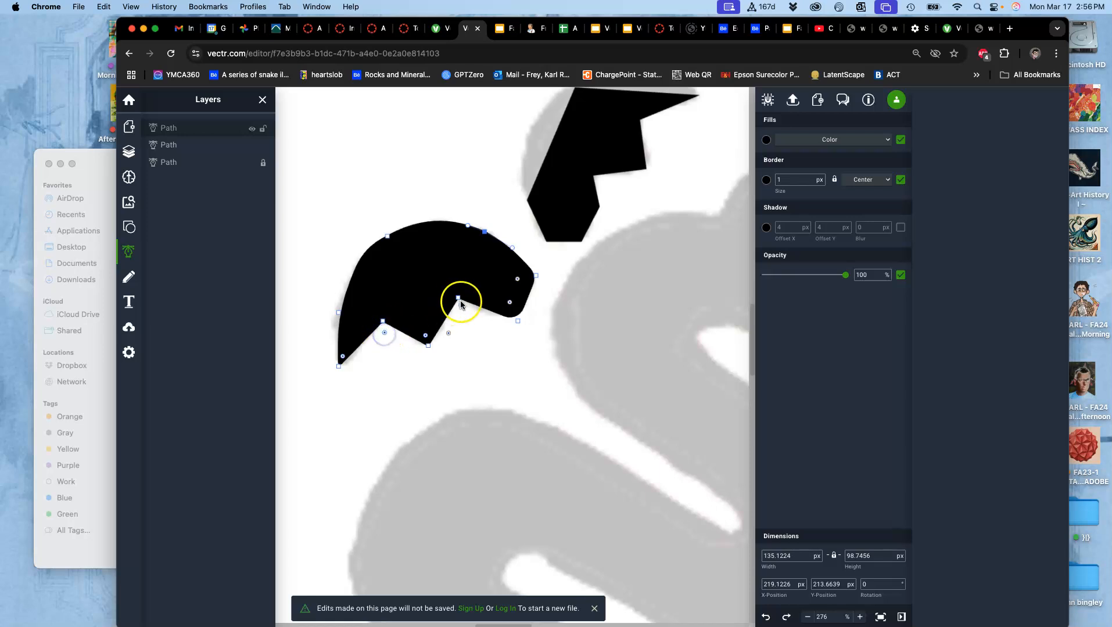
{"action": "left_click", "coordinate": [460, 307]}
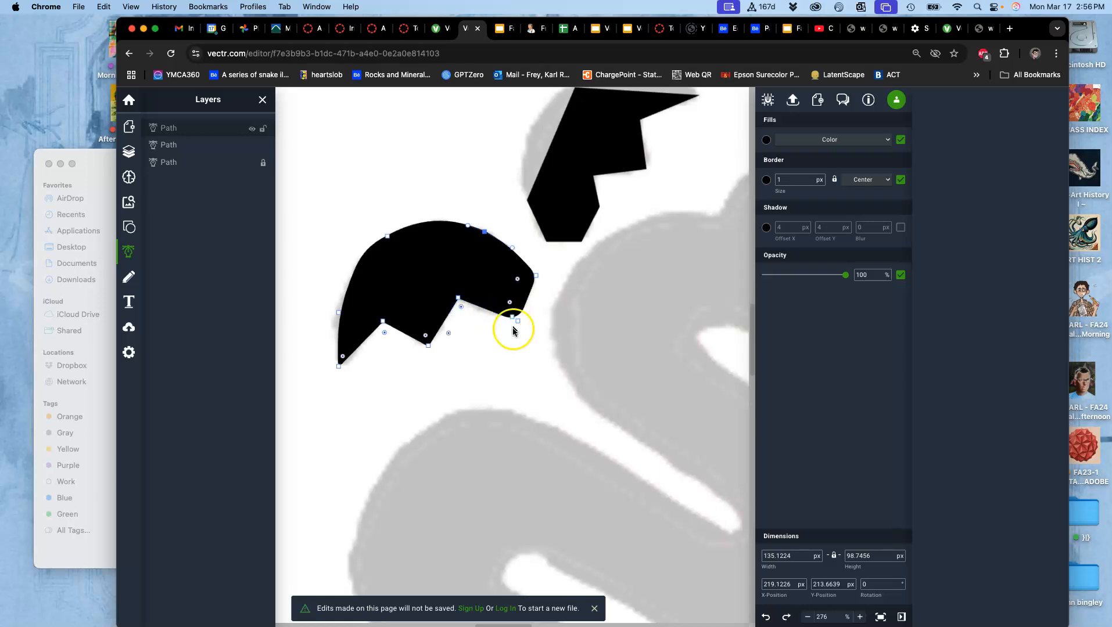
{"action": "left_click", "coordinate": [512, 363]}
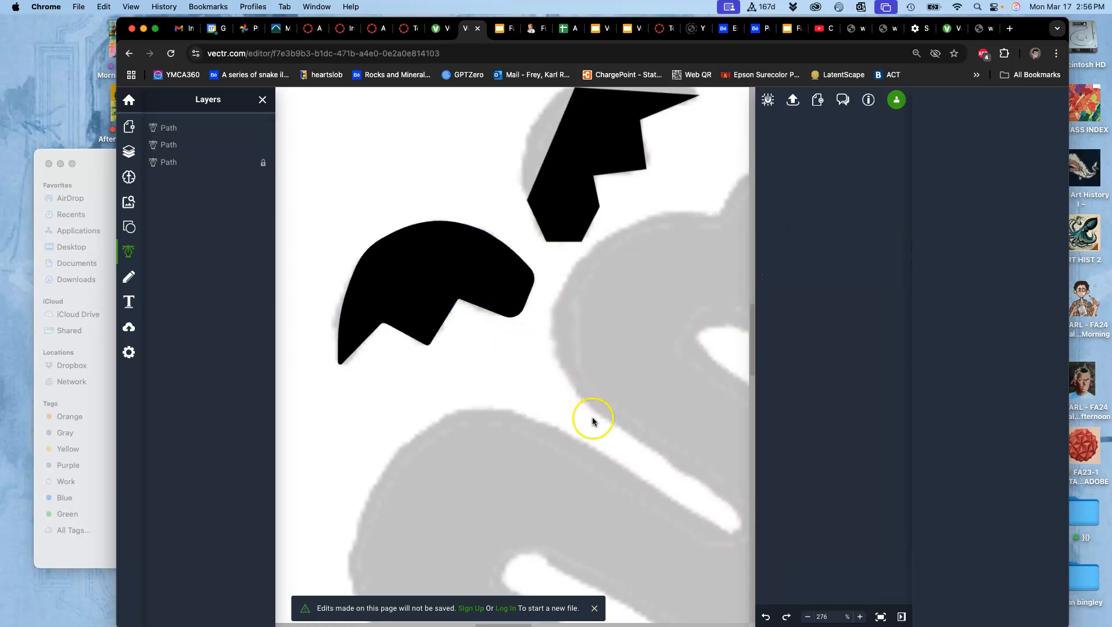
Examine the lower wing's rounded end up close, with the sketch image hidden and shown again.
{"action": "scroll", "coordinate": [495, 335], "scroll_direction": "up", "scroll_amount": 10}
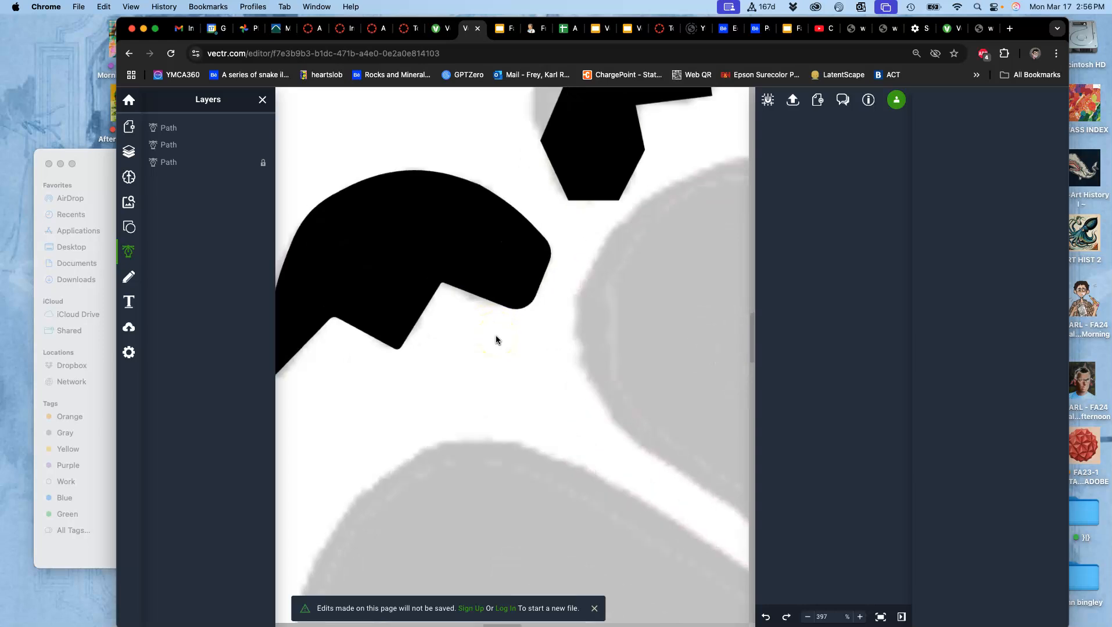
{"action": "scroll", "coordinate": [495, 335], "scroll_direction": "up", "scroll_amount": 2}
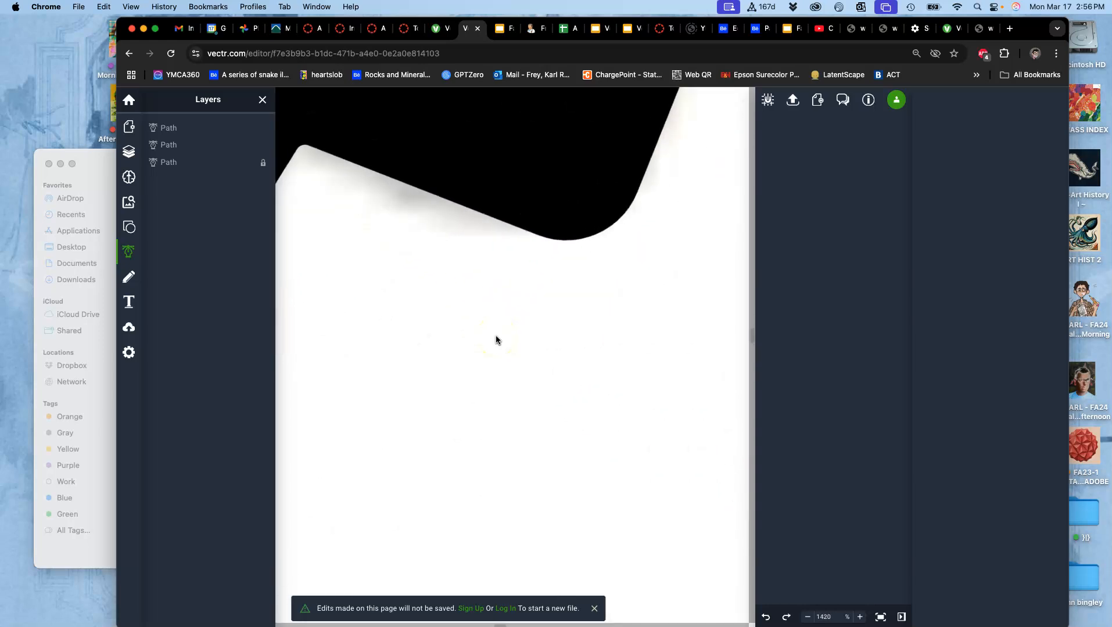
{"action": "scroll", "coordinate": [501, 273], "scroll_direction": "up", "scroll_amount": 5}
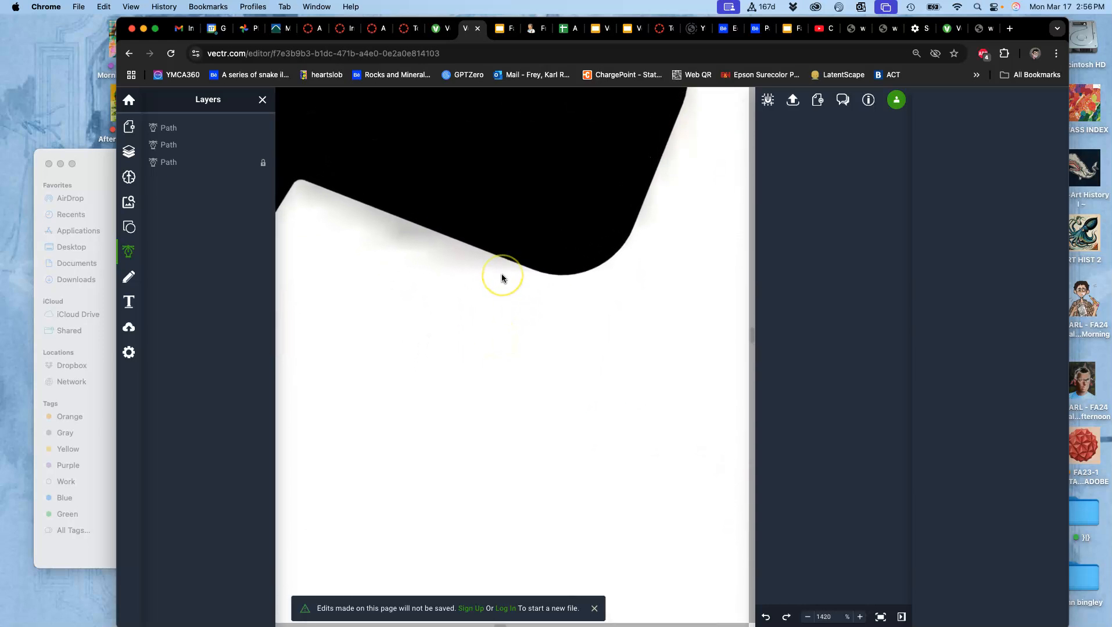
{"action": "scroll", "coordinate": [501, 277], "scroll_direction": "up", "scroll_amount": 2}
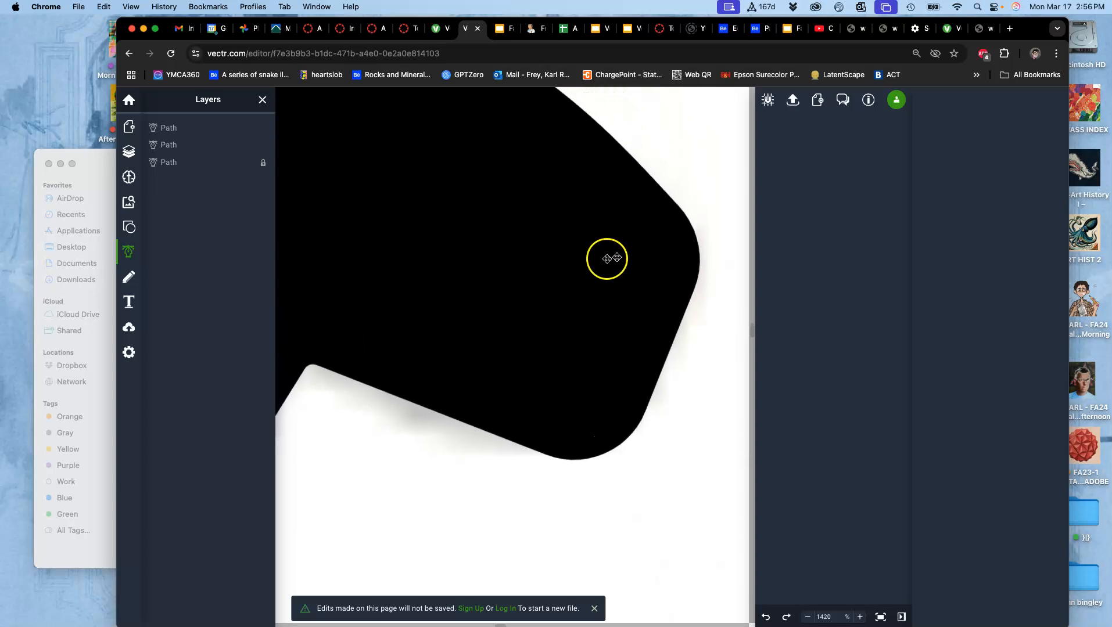
{"action": "left_click", "coordinate": [252, 164]}
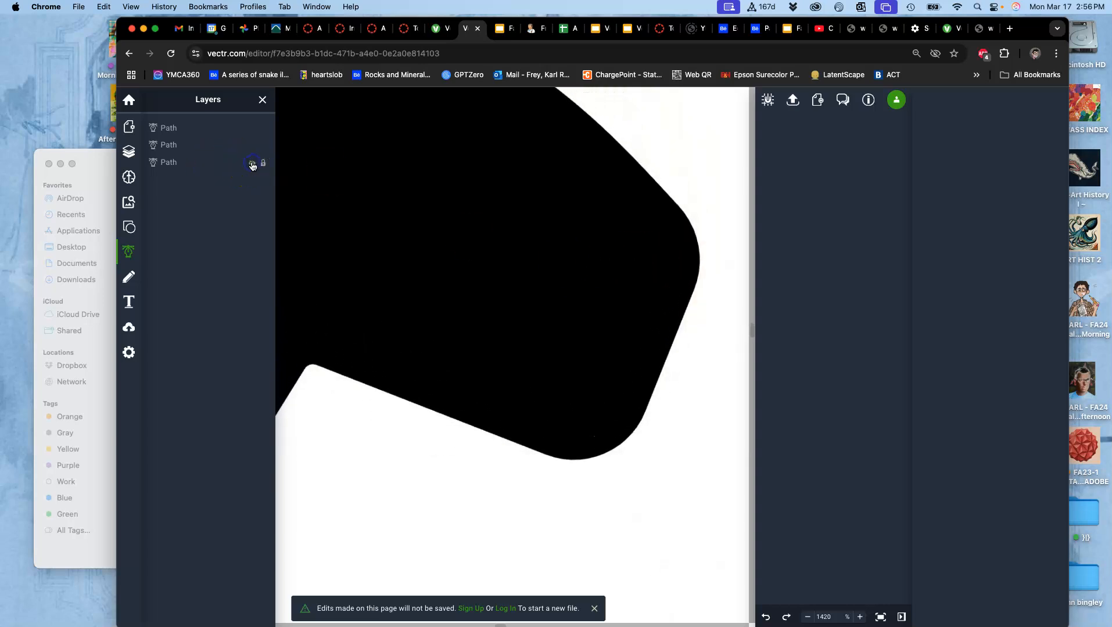
{"action": "left_click", "coordinate": [252, 164]}
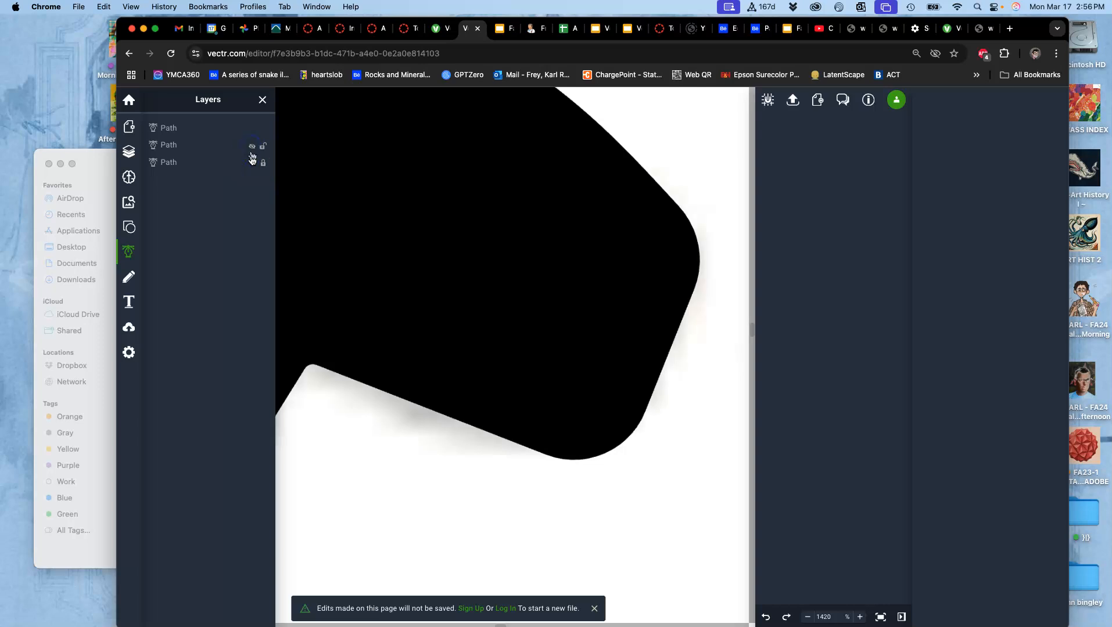
Hide the lower wing to inspect the blurry sketch pixels beneath it, and show it again.
{"action": "left_click", "coordinate": [252, 164]}
{"action": "left_click", "coordinate": [251, 145]}
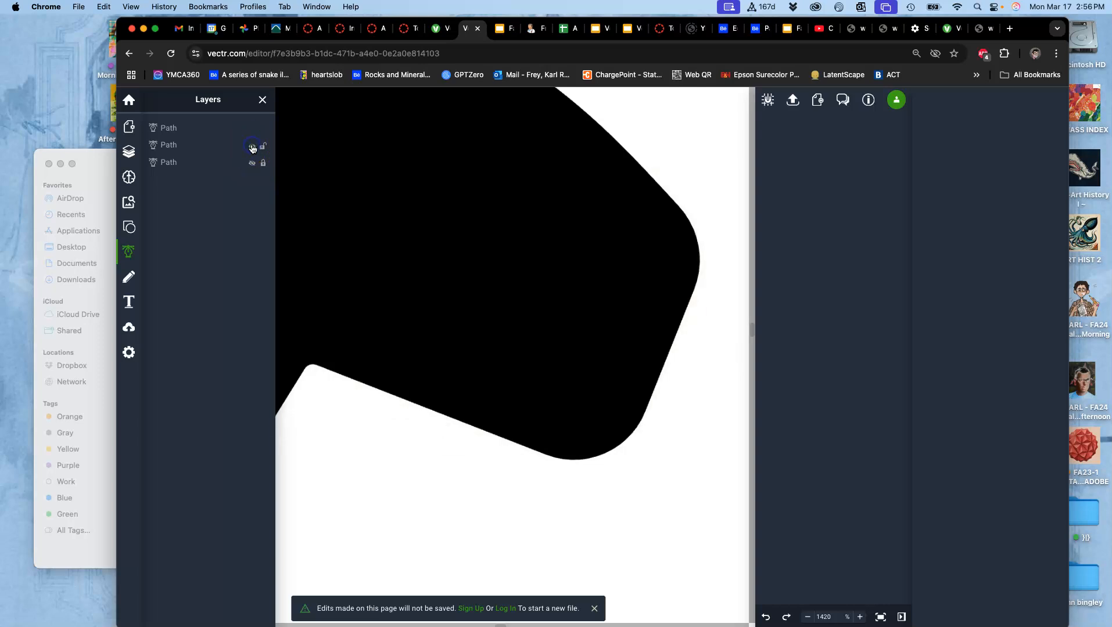
{"action": "left_click", "coordinate": [252, 130]}
{"action": "left_click", "coordinate": [251, 164]}
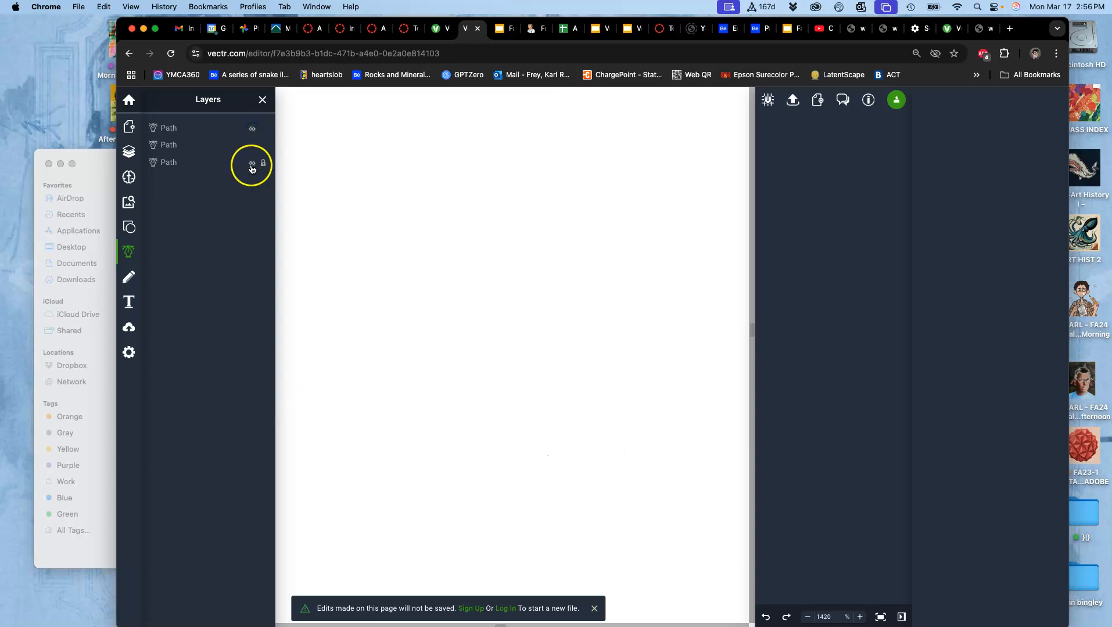
{"action": "left_click", "coordinate": [482, 268]}
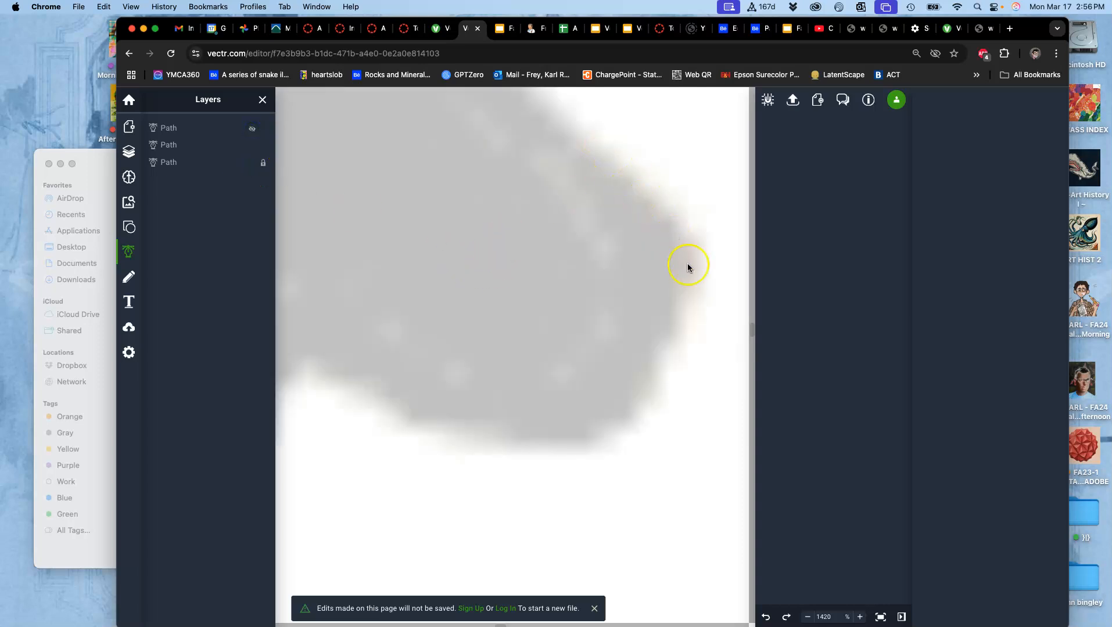
{"action": "left_click", "coordinate": [252, 129]}
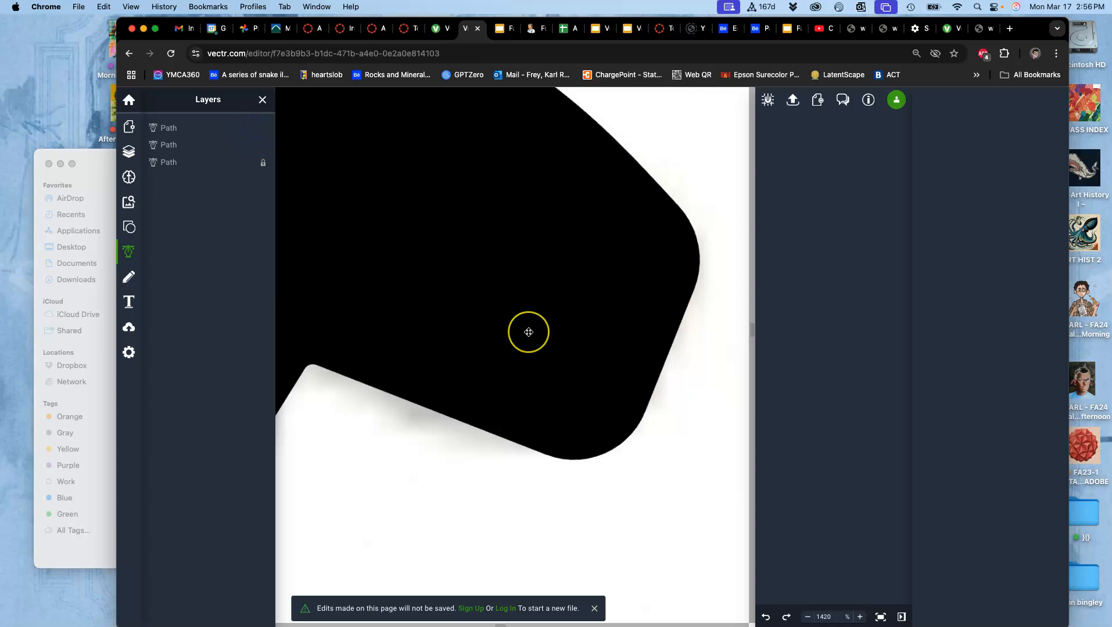
Hide the angular black upper wing's path so the sketched wing beneath it is exposed.
{"action": "scroll", "coordinate": [527, 330], "scroll_direction": "down", "scroll_amount": 10}
{"action": "scroll", "coordinate": [528, 332], "scroll_direction": "down", "scroll_amount": 2}
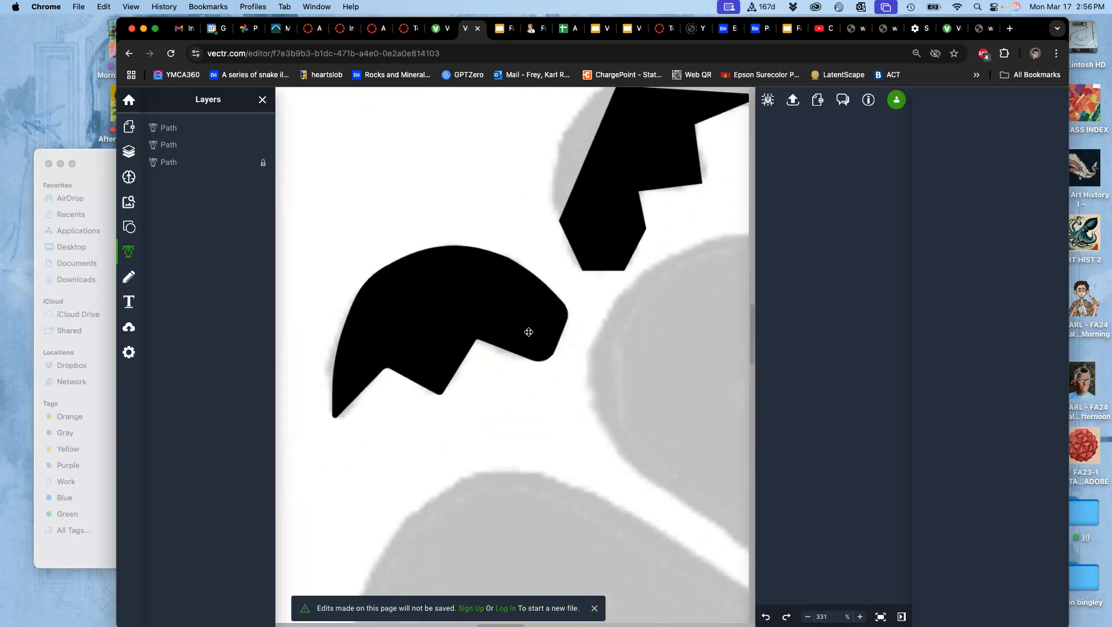
{"action": "scroll", "coordinate": [485, 368], "scroll_direction": "up", "scroll_amount": 2}
{"action": "scroll", "coordinate": [485, 368], "scroll_direction": "right", "scroll_amount": 2}
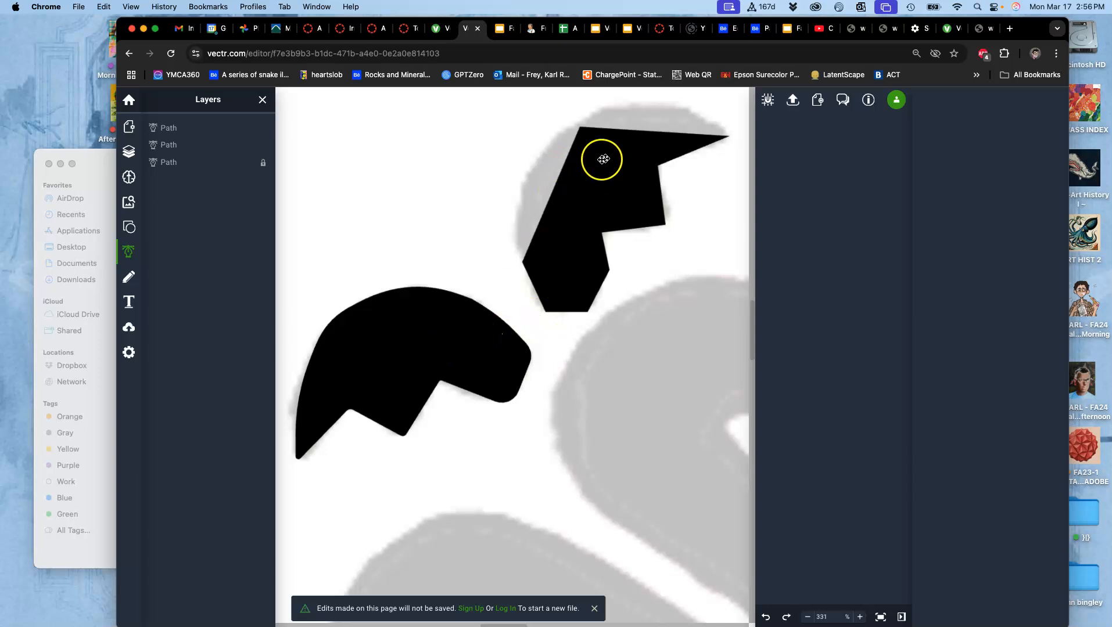
{"action": "left_click", "coordinate": [596, 197]}
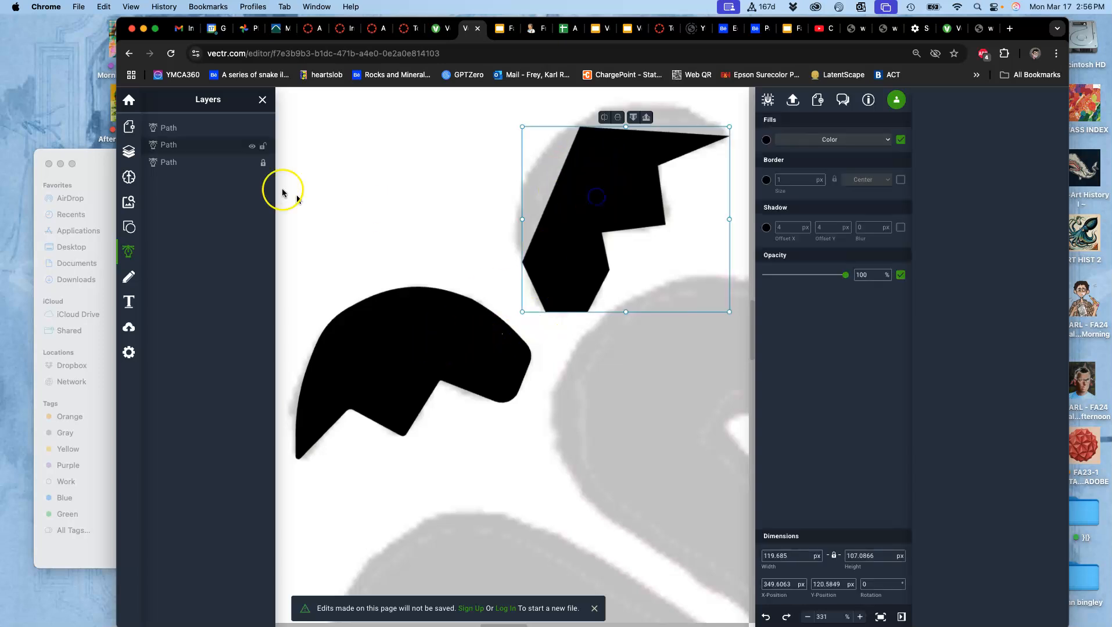
{"action": "left_click", "coordinate": [252, 147]}
Duplicate the finished lower wing and move the copy toward the sketched upper wing.
{"action": "left_click", "coordinate": [370, 357]}
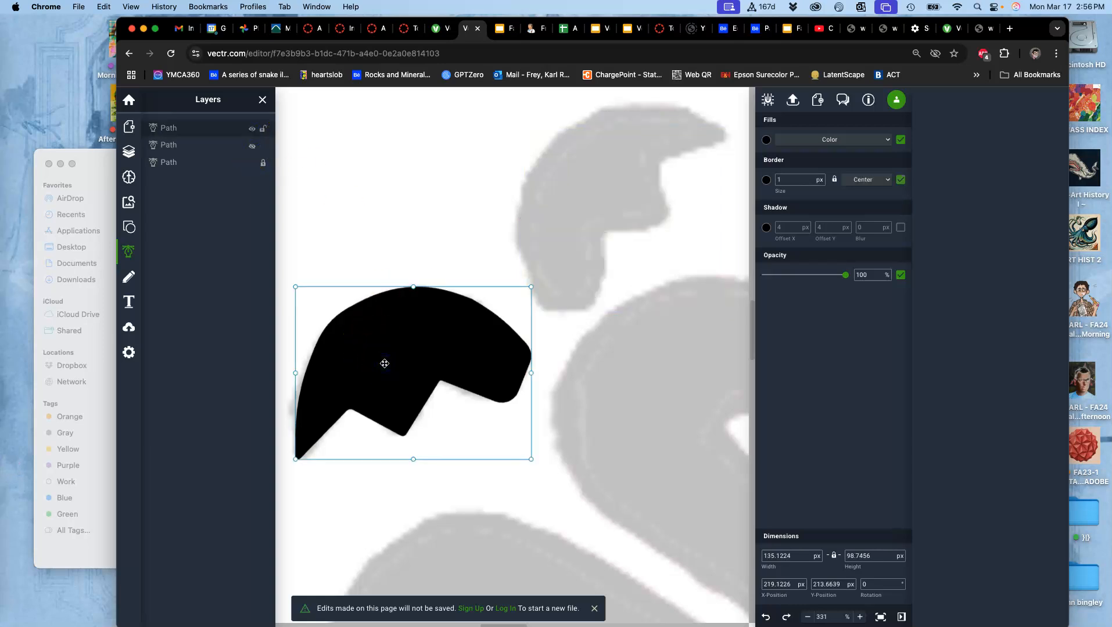
{"action": "key", "text": "super+d"}
{"action": "left_click_drag", "start_coordinate": [449, 370], "coordinate": [572, 209]}
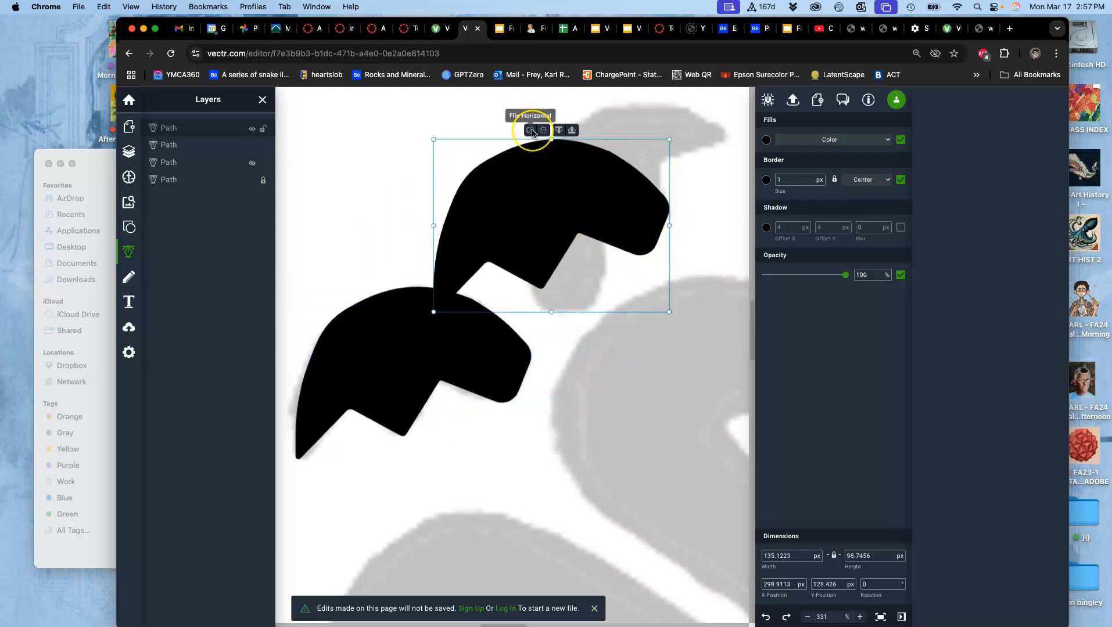
Flip the wing copy horizontally and rotate it to 286° over the sketched upper wing.
{"action": "left_click", "coordinate": [531, 131]}
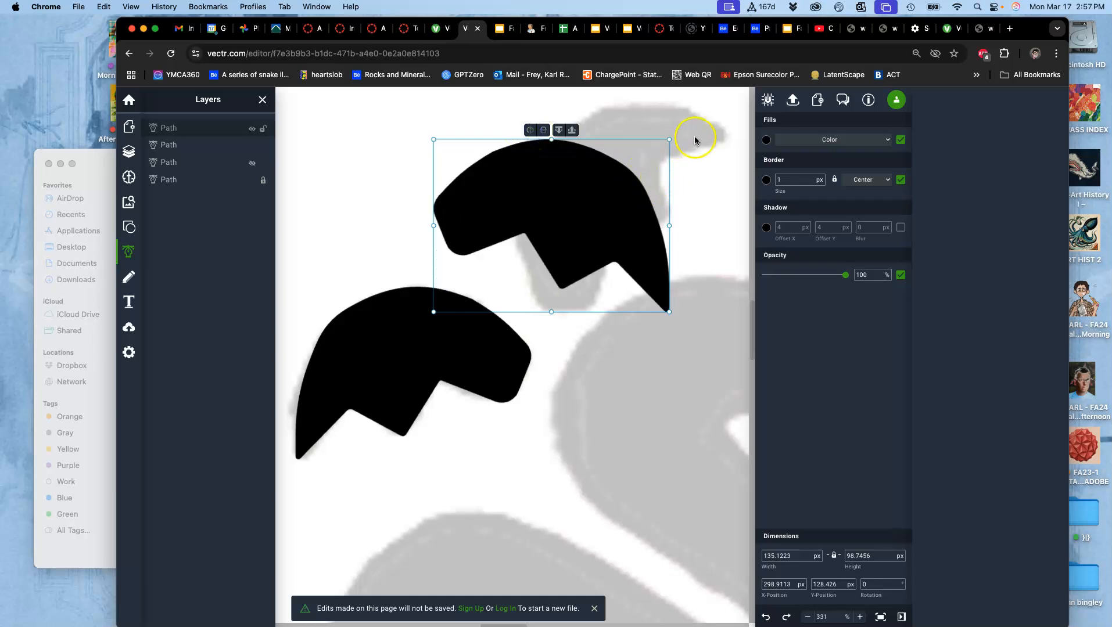
{"action": "left_click_drag", "start_coordinate": [673, 135], "coordinate": [517, 131]}
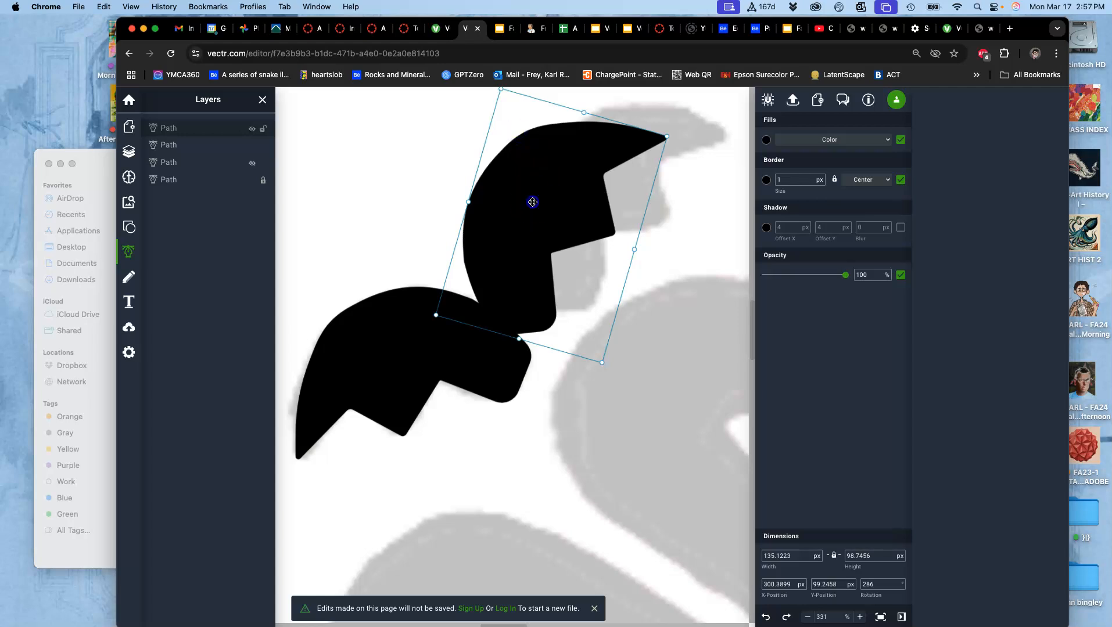
{"action": "left_click_drag", "start_coordinate": [534, 198], "coordinate": [582, 179]}
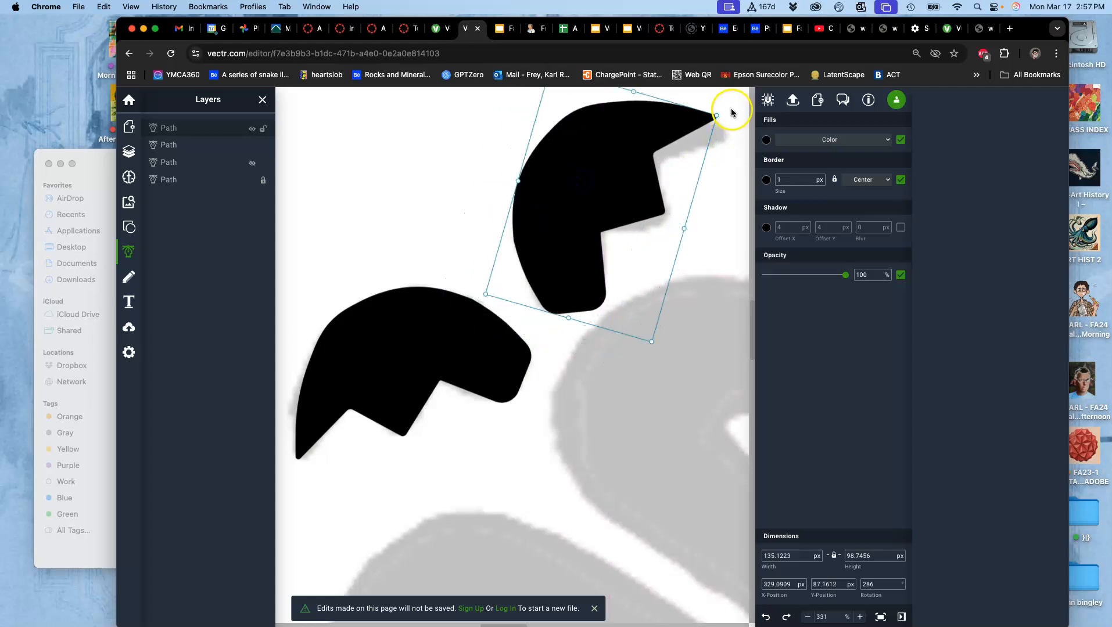
Fine-tune the wing copy's rotation to 294° and align it with the sketched upper wing.
{"action": "left_click_drag", "start_coordinate": [723, 110], "coordinate": [736, 128]}
{"action": "left_click_drag", "start_coordinate": [619, 166], "coordinate": [629, 168]}
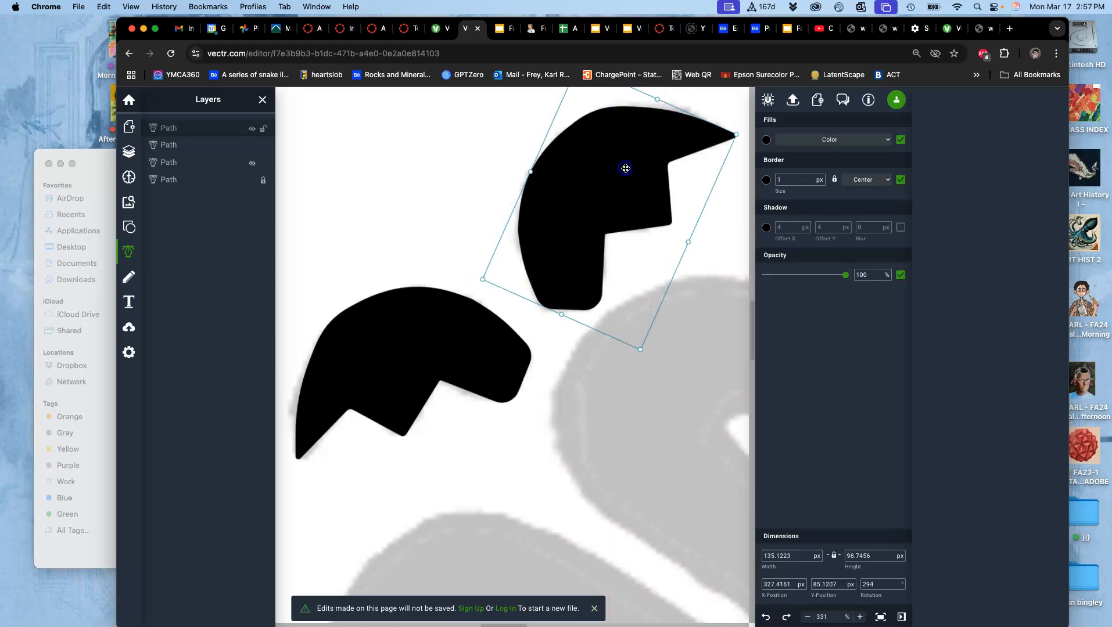
{"action": "left_click", "coordinate": [463, 192]}
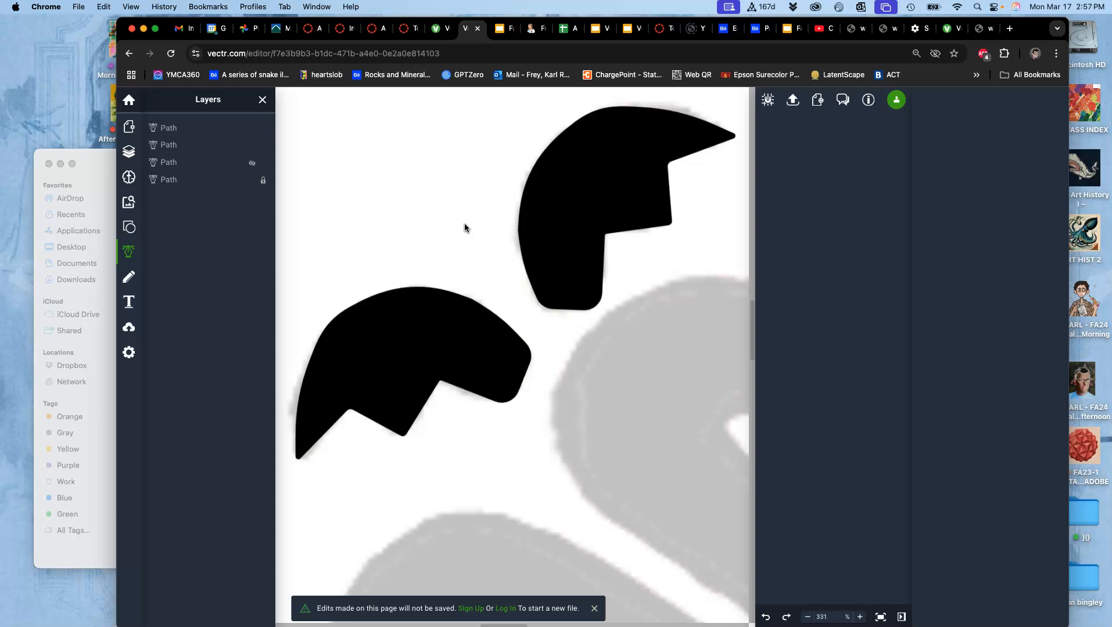
Trace the serpent's head and upper body coils over the grey sketch as a closed freehand outline with the Pencil tool.
{"action": "scroll", "coordinate": [463, 223], "scroll_direction": "down", "scroll_amount": 10}
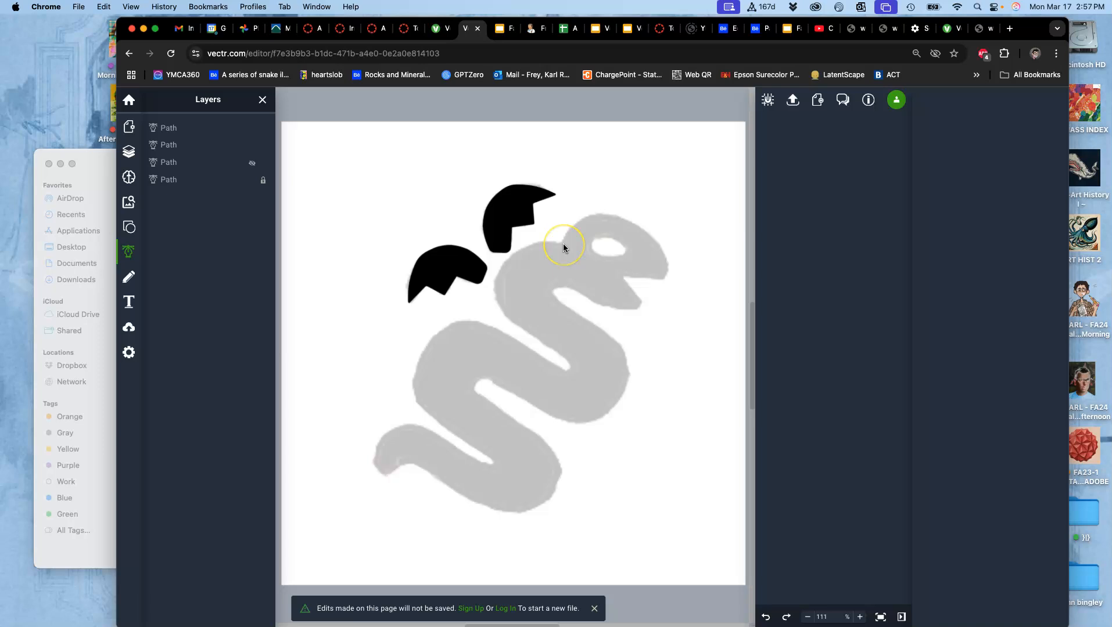
{"action": "left_click", "coordinate": [130, 279]}
{"action": "left_click", "coordinate": [131, 279]}
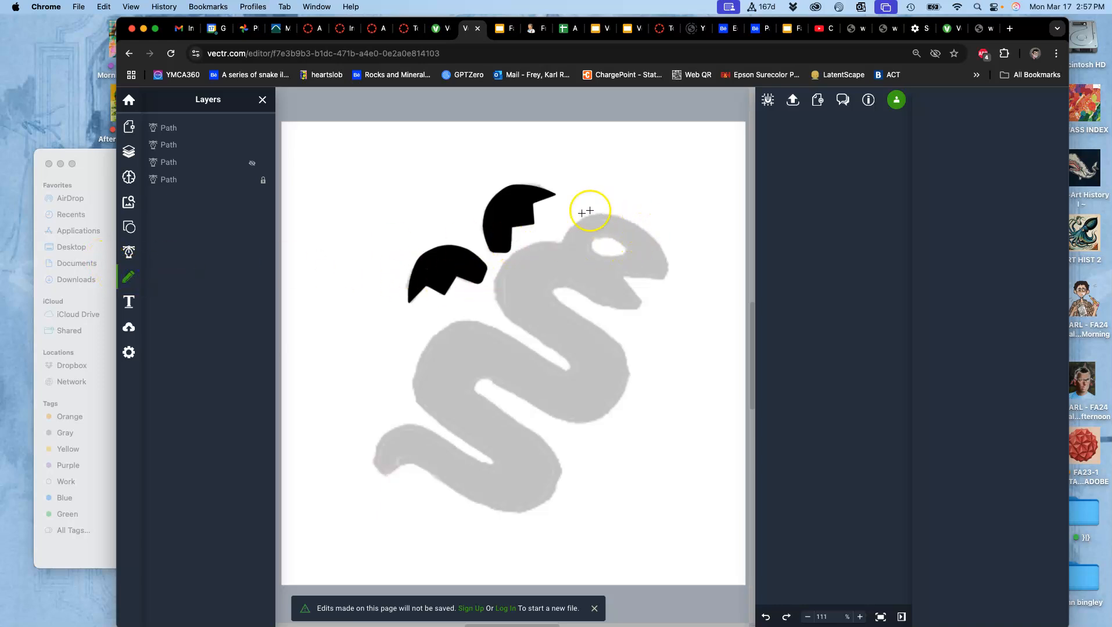
{"action": "left_click_drag", "start_coordinate": [628, 219], "coordinate": [618, 216]}
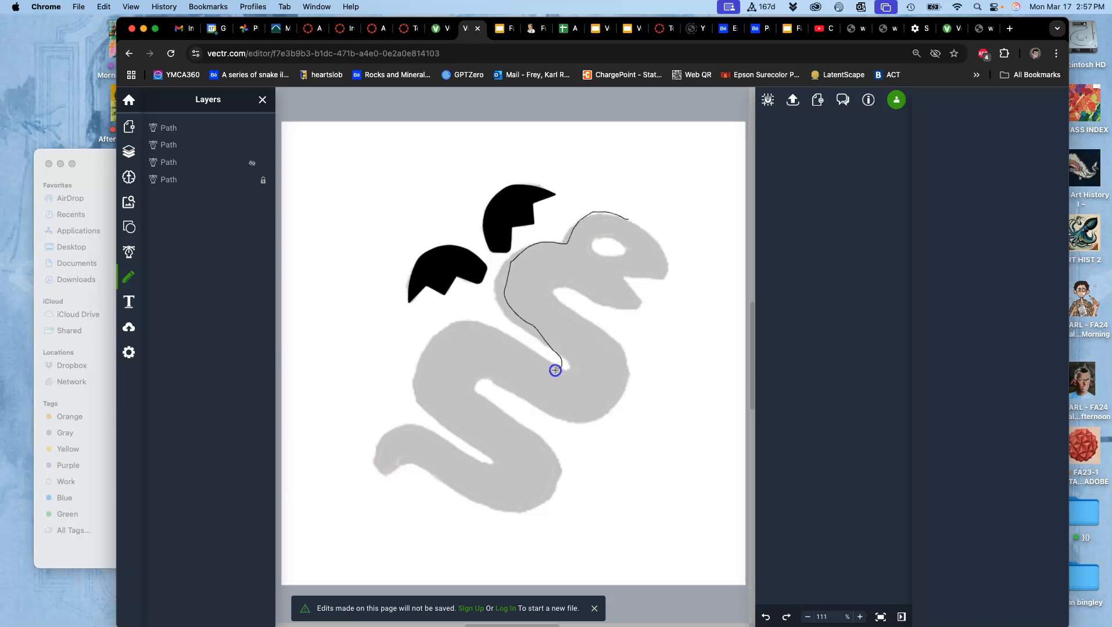
{"action": "left_click_drag", "start_coordinate": [502, 344], "coordinate": [442, 332]}
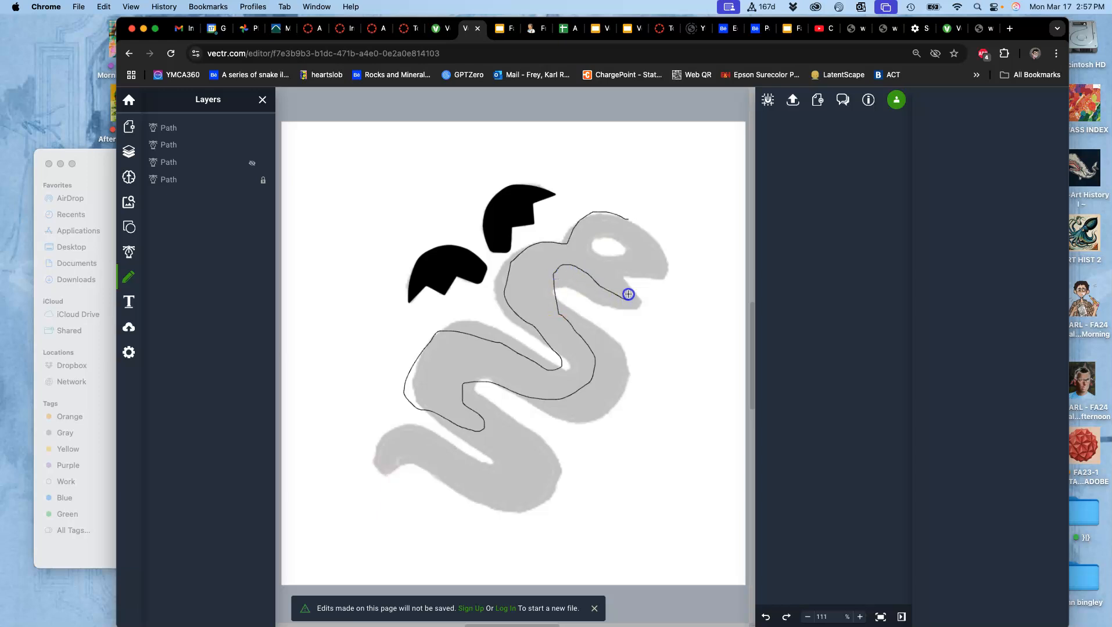
{"action": "mouse_move", "coordinate": [622, 277]}
{"action": "left_mouse_down"}
{"action": "mouse_move", "coordinate": [665, 275]}
{"action": "mouse_move", "coordinate": [654, 237]}
{"action": "mouse_move", "coordinate": [625, 219]}
{"action": "left_mouse_up"}
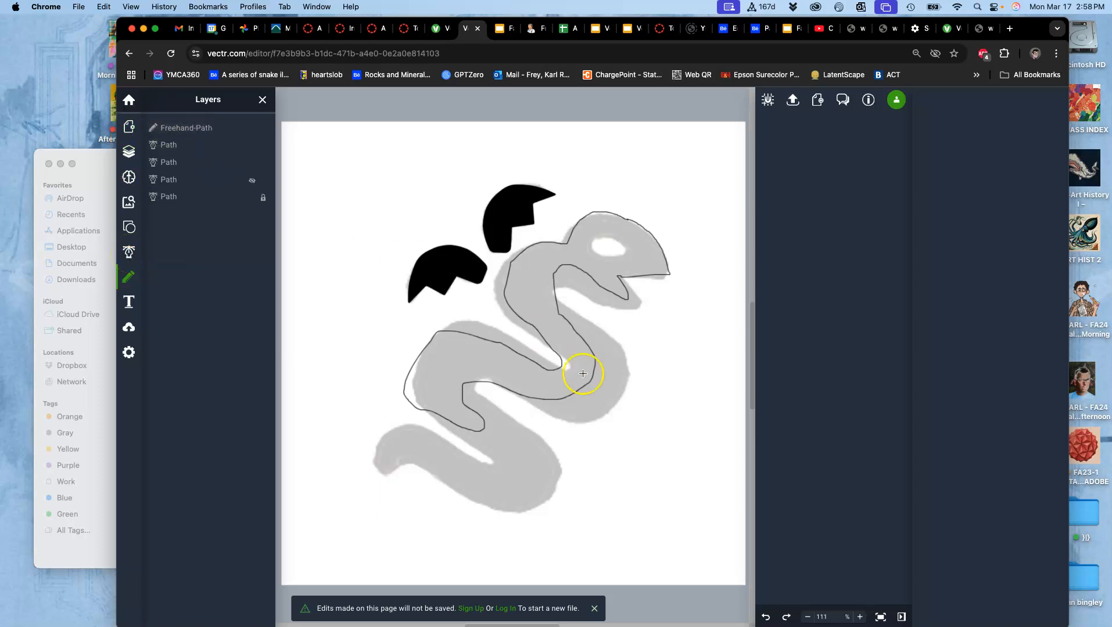
Select the freehand serpent outline and examine how its nodes are spaced along the body and head.
{"action": "left_click", "coordinate": [128, 127]}
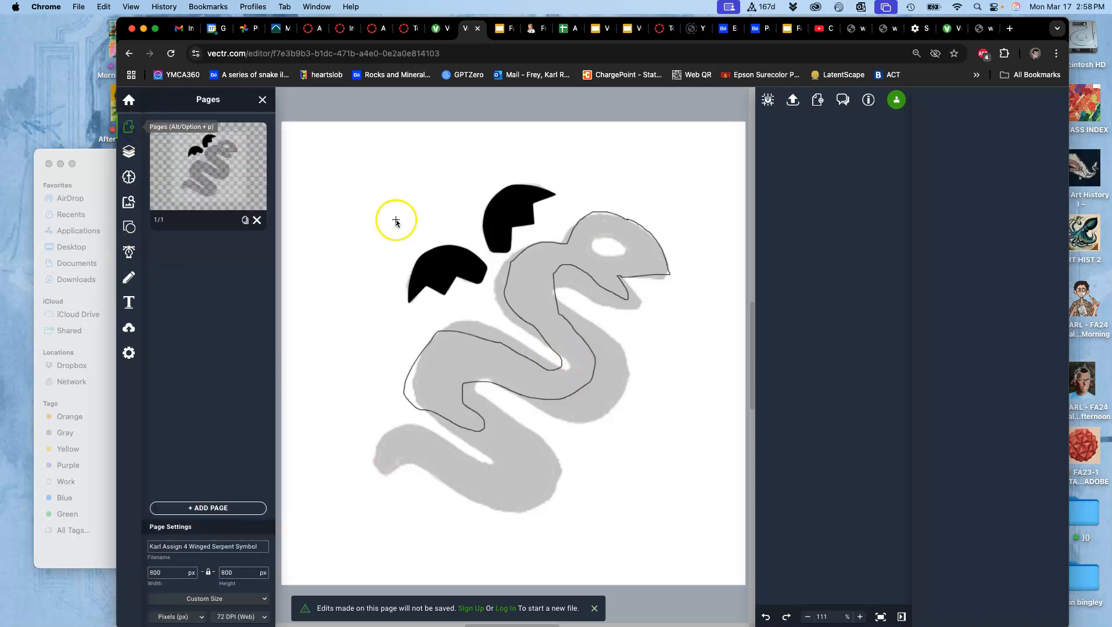
{"action": "left_click", "coordinate": [528, 322]}
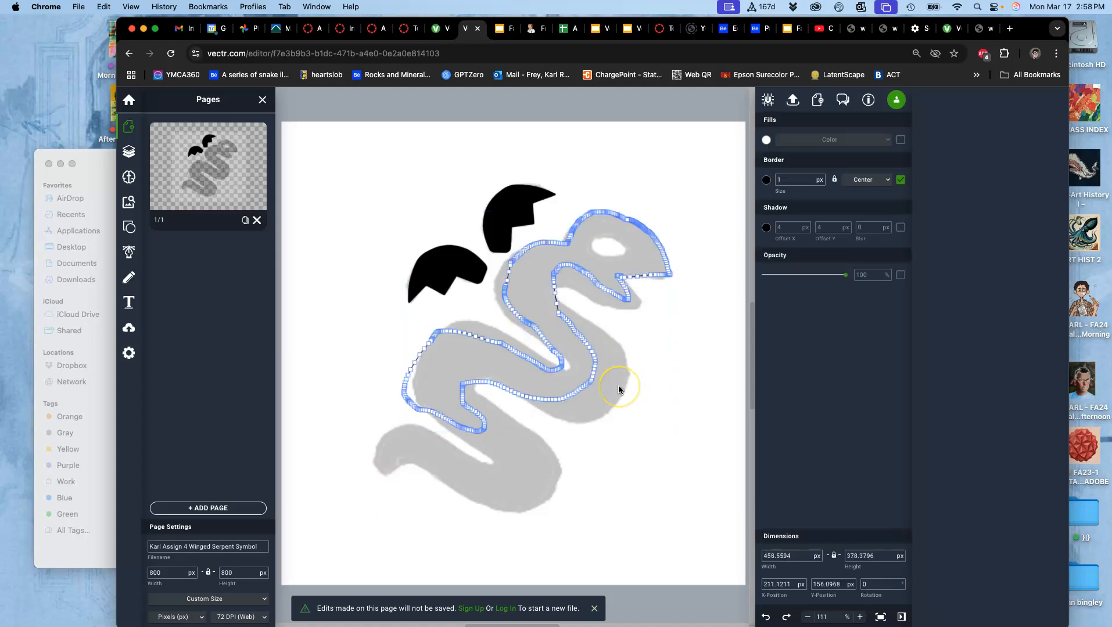
{"action": "scroll", "coordinate": [619, 389], "scroll_direction": "up", "scroll_amount": 10}
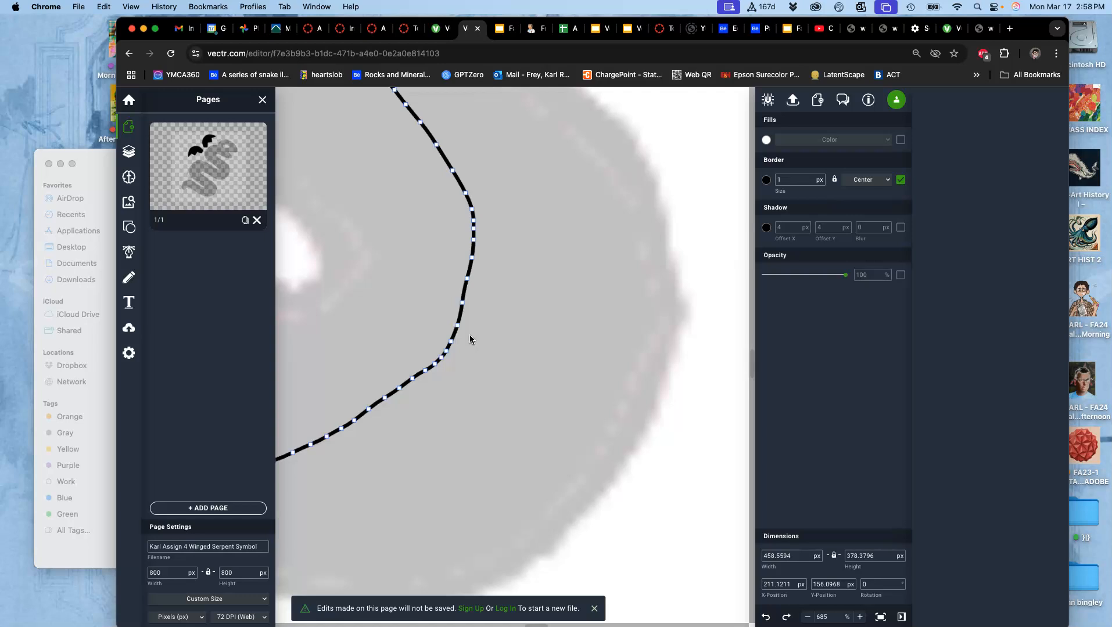
{"action": "scroll", "coordinate": [469, 334], "scroll_direction": "down", "scroll_amount": 7}
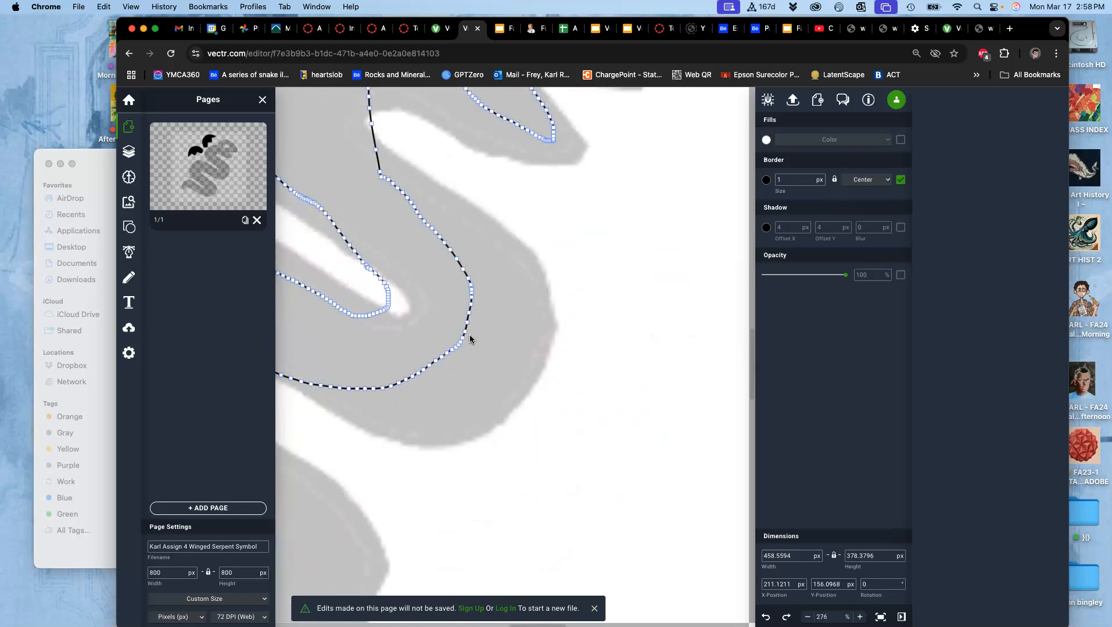
{"action": "scroll", "coordinate": [469, 335], "scroll_direction": "left", "scroll_amount": 5}
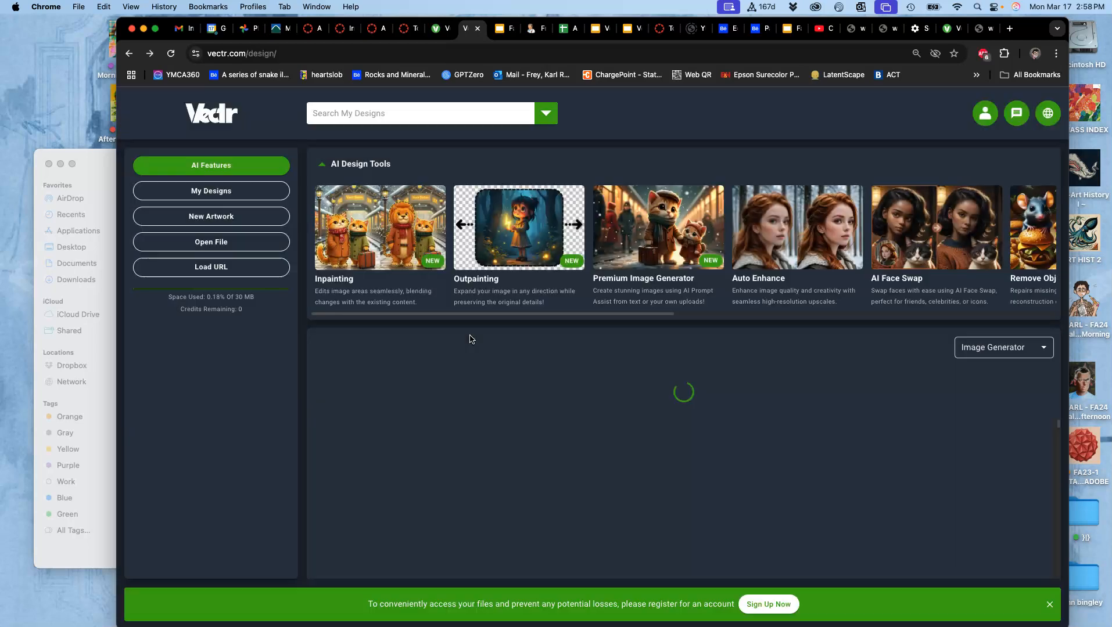
{"action": "scroll", "coordinate": [468, 334], "scroll_direction": "right", "scroll_amount": 5}
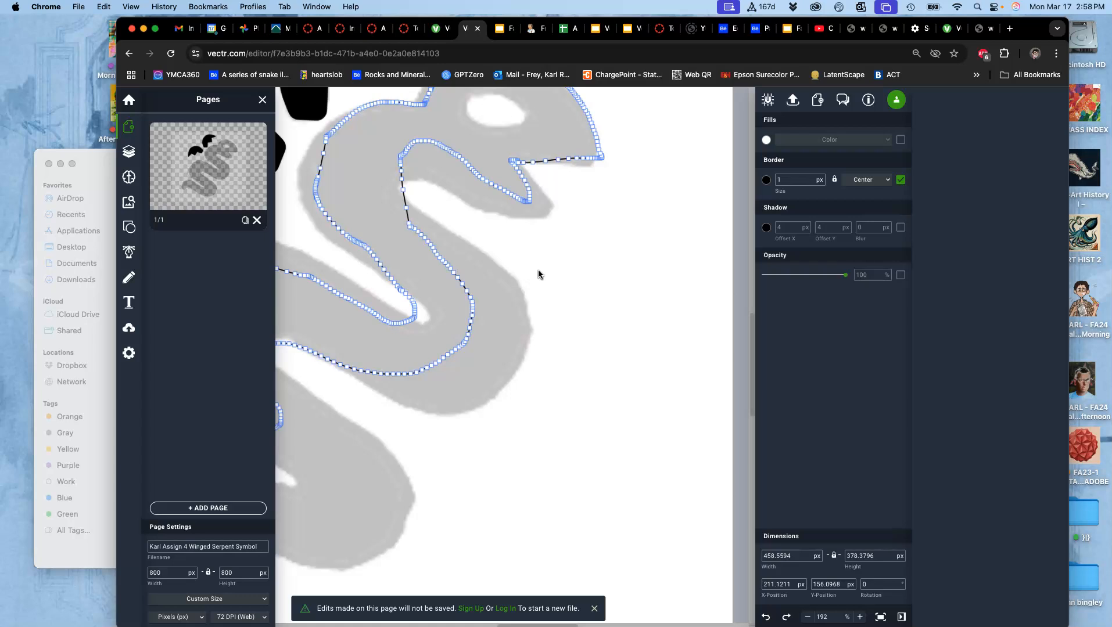
{"action": "scroll", "coordinate": [538, 270], "scroll_direction": "down", "scroll_amount": 4}
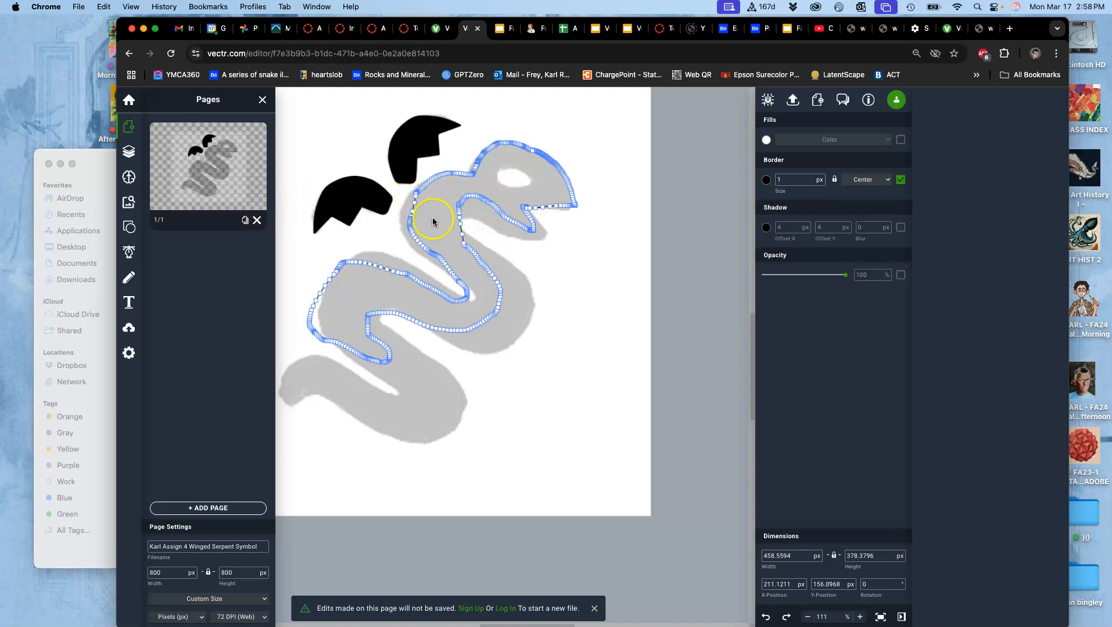
Hide and lock the Freehand-Path layer, keeping the grey sketch layer visible for tracing.
{"action": "left_click", "coordinate": [129, 152]}
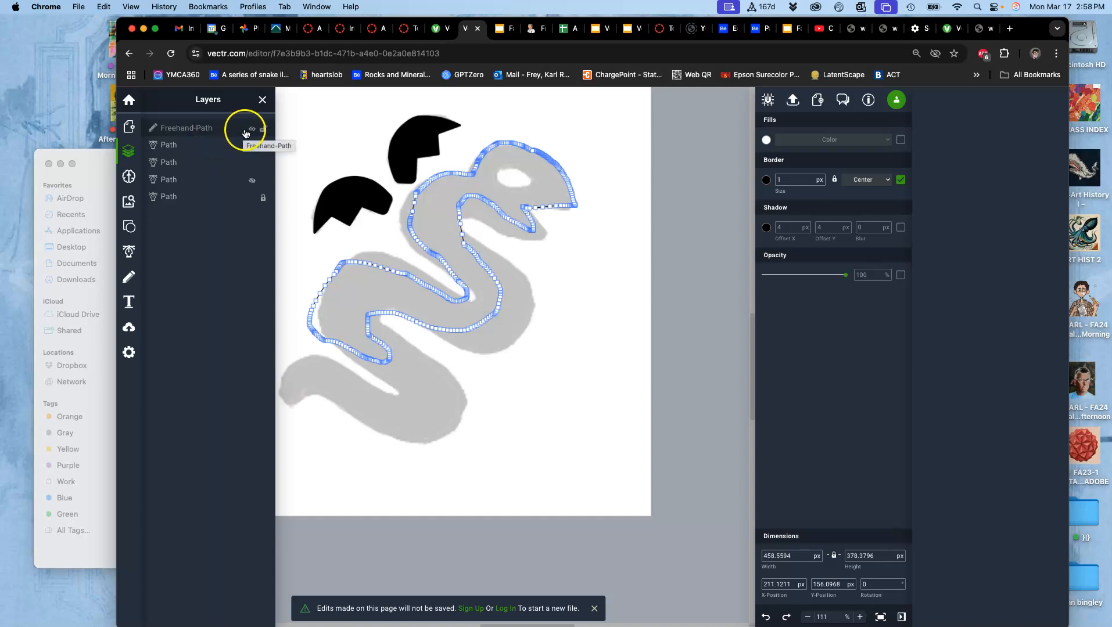
{"action": "left_click", "coordinate": [224, 132]}
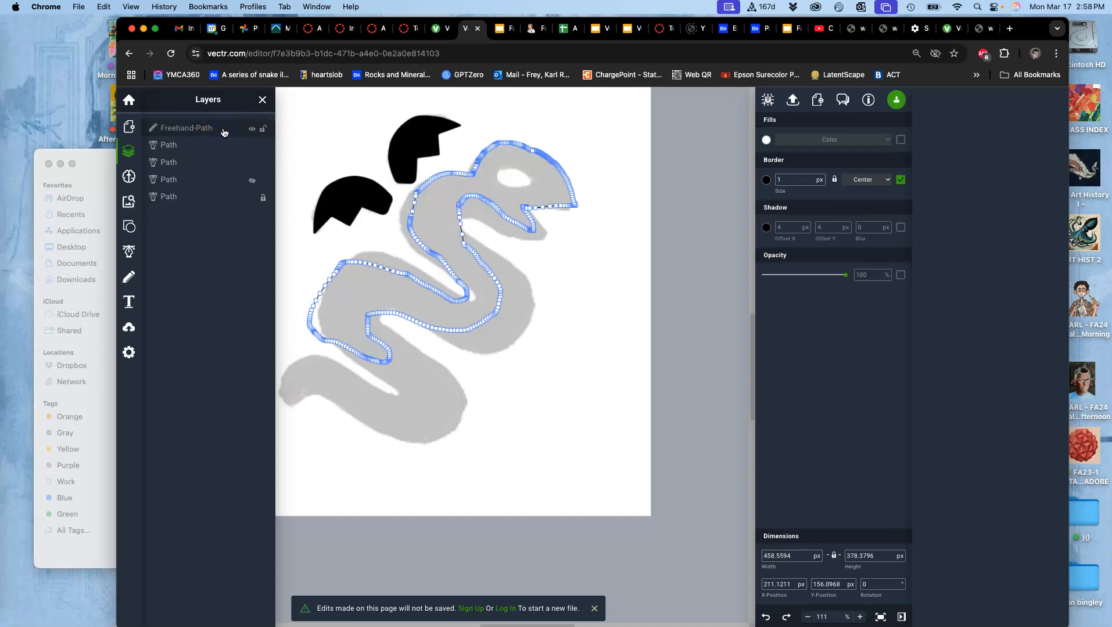
{"action": "double_click", "coordinate": [219, 130]}
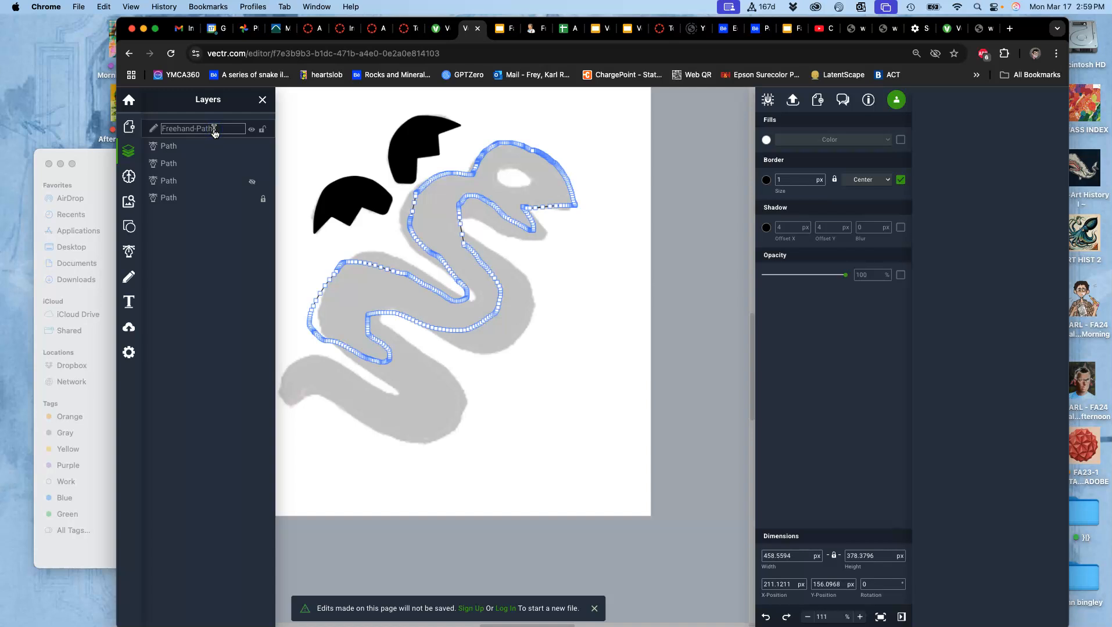
{"action": "left_click", "coordinate": [254, 133]}
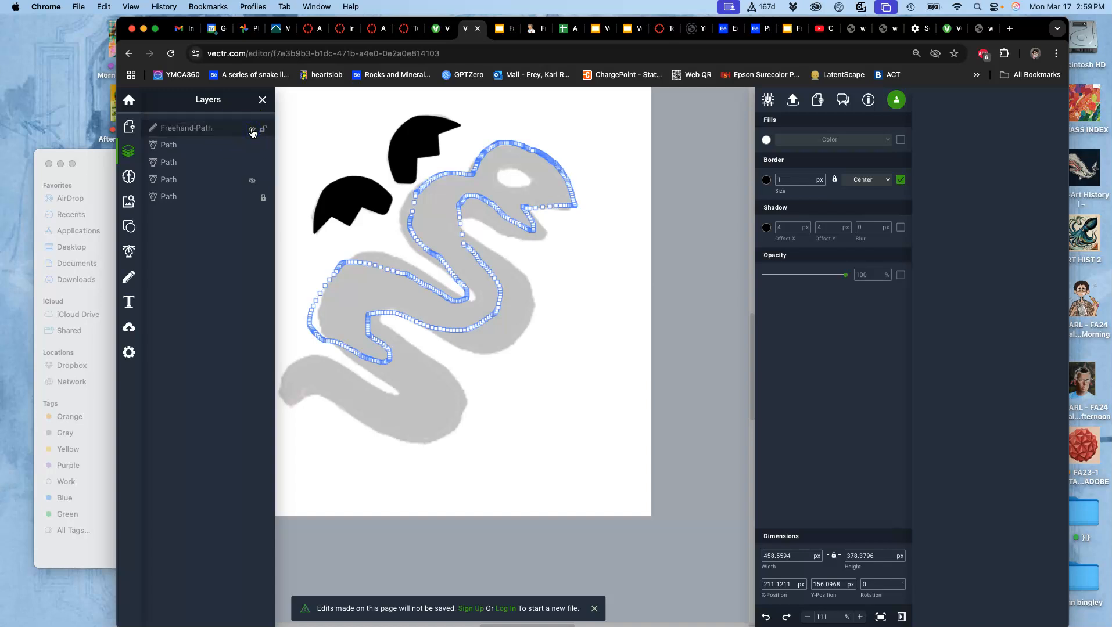
{"action": "left_click", "coordinate": [243, 129]}
{"action": "left_click", "coordinate": [379, 141]}
{"action": "left_click", "coordinate": [253, 129]}
{"action": "left_click", "coordinate": [263, 128]}
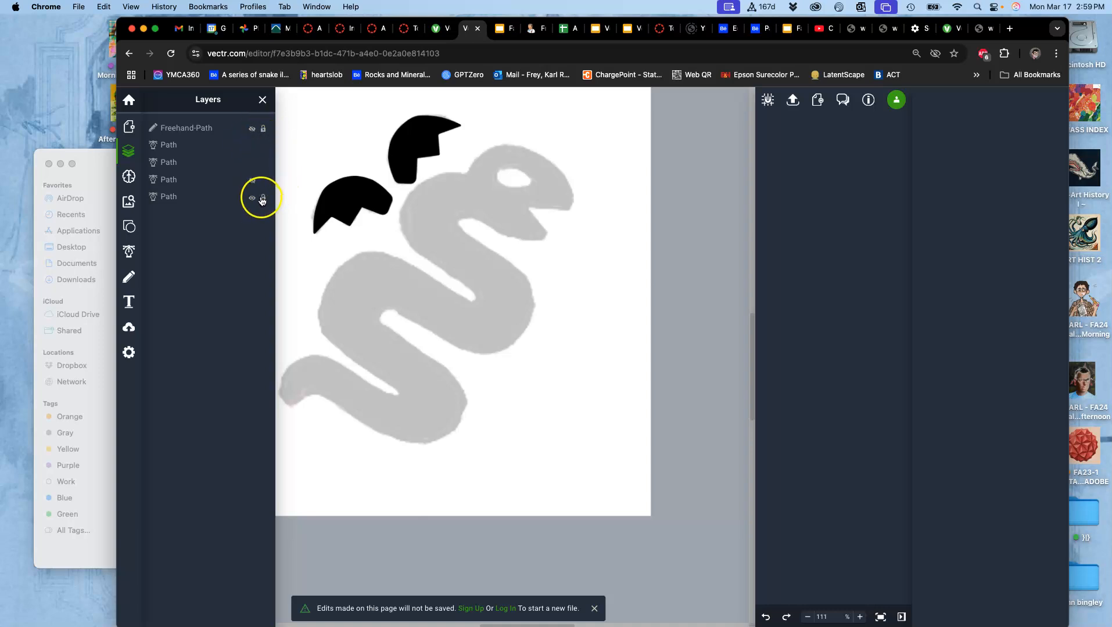
{"action": "left_click", "coordinate": [252, 199]}
{"action": "left_click", "coordinate": [252, 199]}
{"action": "left_click", "coordinate": [134, 249]}
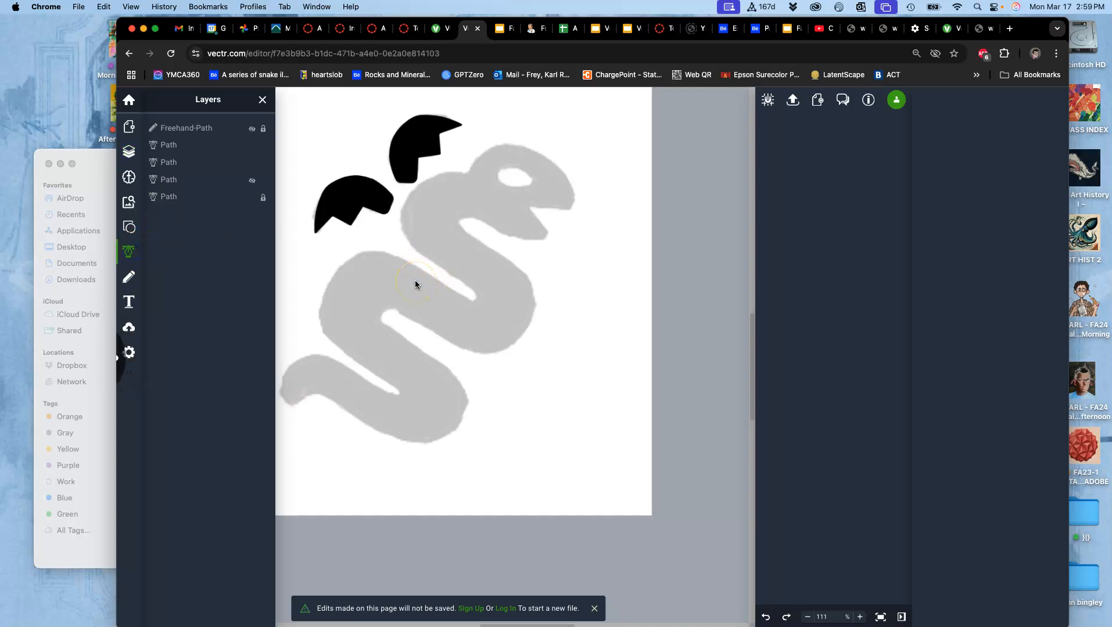
{"action": "left_click_drag", "start_coordinate": [468, 180], "coordinate": [481, 173]}
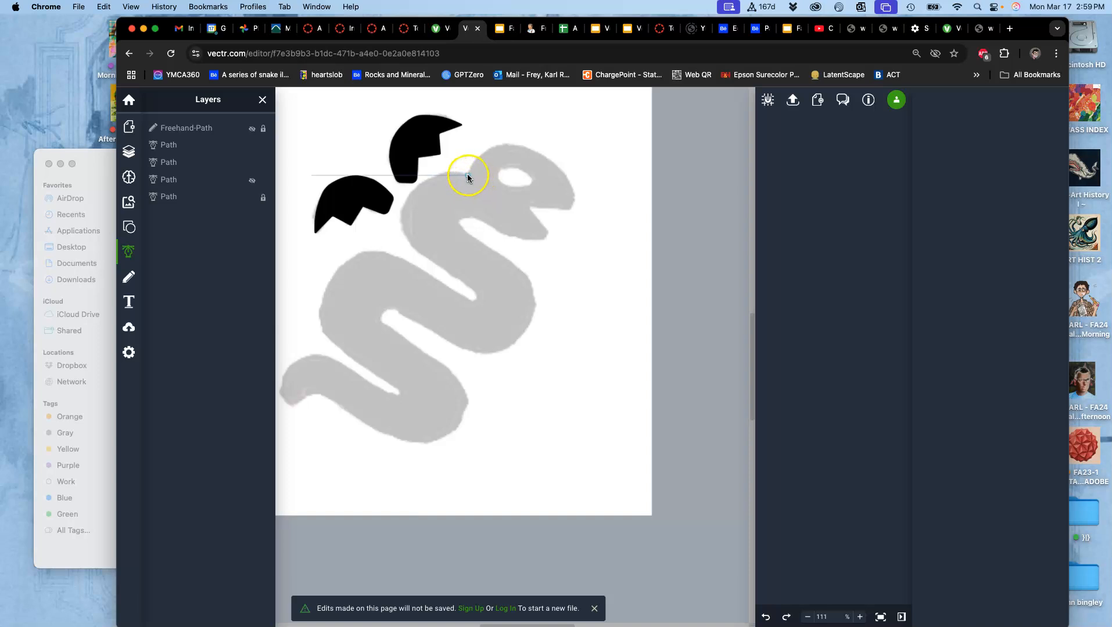
{"action": "left_click", "coordinate": [467, 174]}
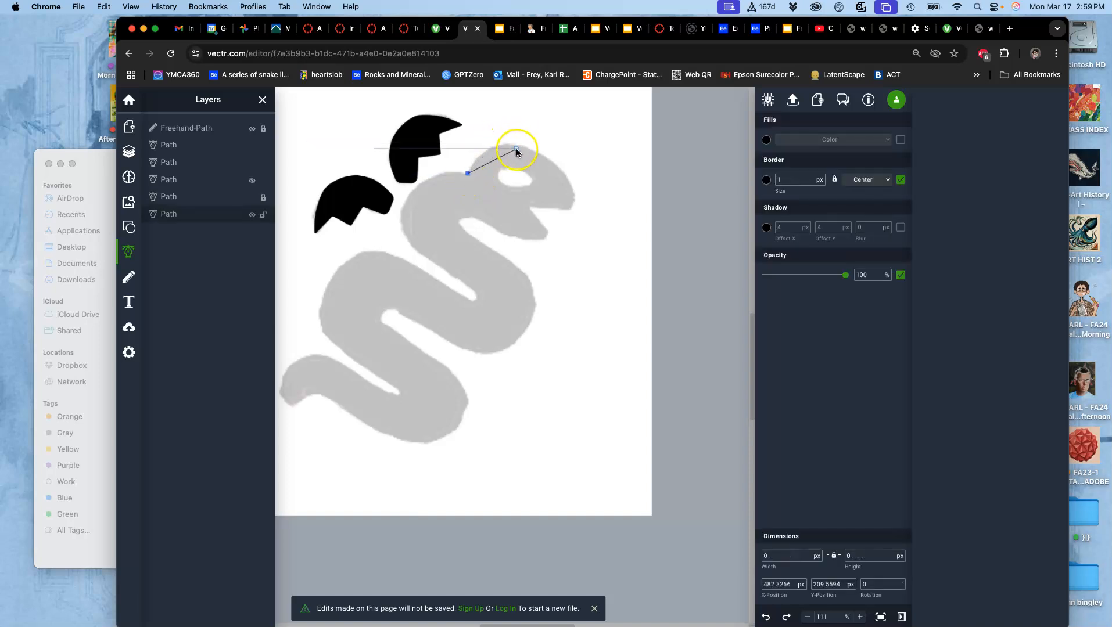
{"action": "left_click", "coordinate": [516, 146]}
{"action": "left_click", "coordinate": [561, 171]}
{"action": "left_click", "coordinate": [571, 206]}
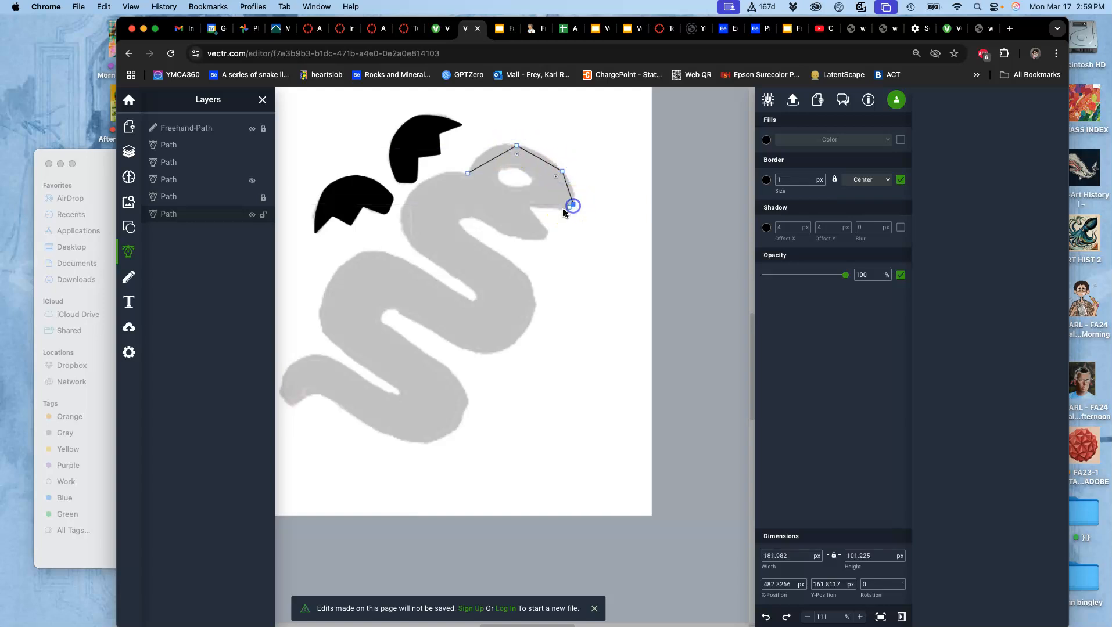
{"action": "key", "text": "super+z"}
{"action": "key", "text": "super+z"}
{"action": "key", "text": "super+z"}
{"action": "key", "text": "super+z"}
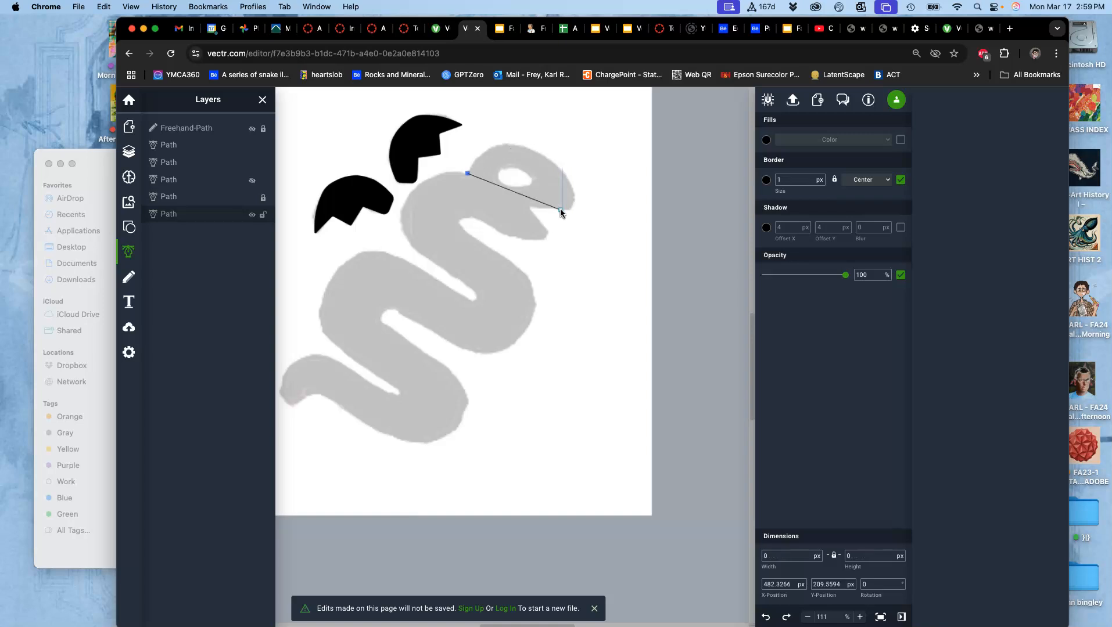
Reopen the winged serpent design from the saved designs and show its layer list.
{"action": "scroll", "coordinate": [519, 195], "scroll_direction": "up", "scroll_amount": 10}
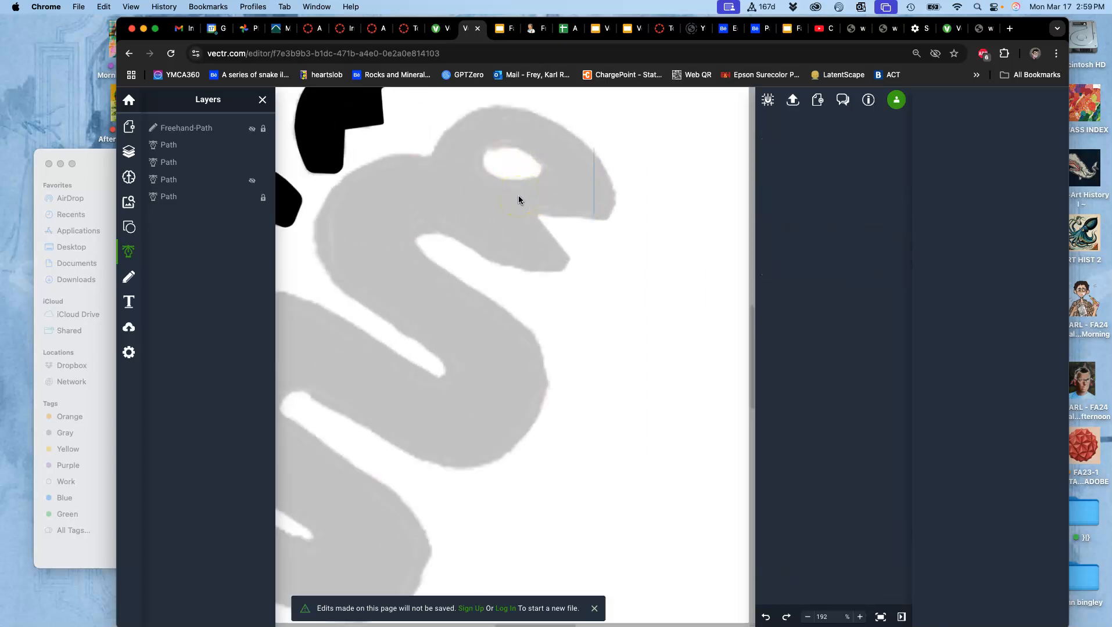
{"action": "scroll", "coordinate": [519, 196], "scroll_direction": "up", "scroll_amount": 2}
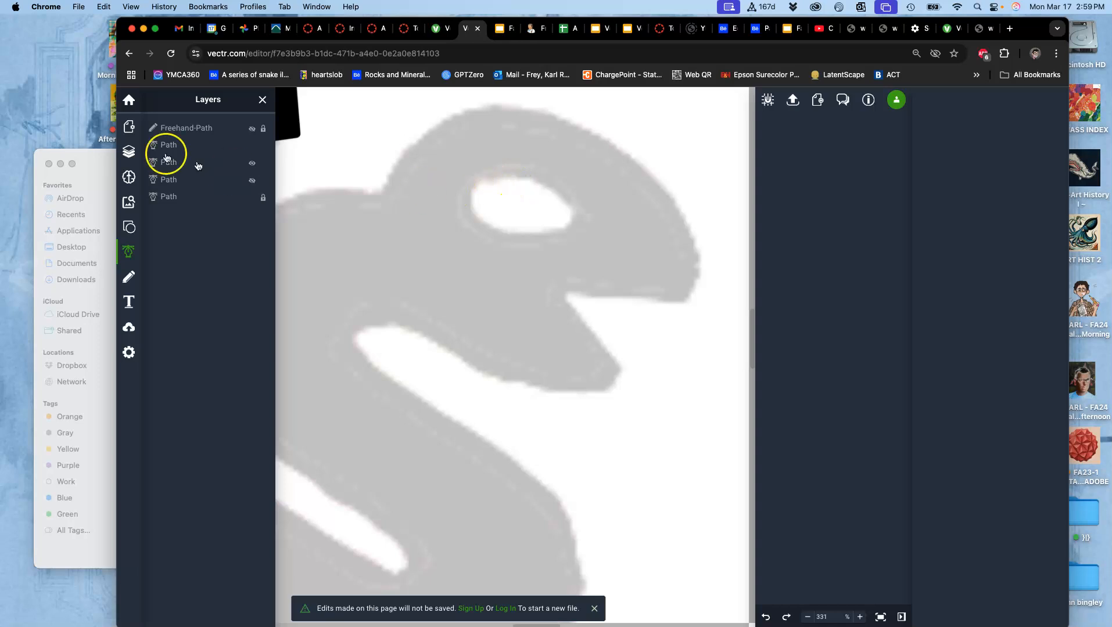
{"action": "left_click", "coordinate": [129, 110]}
{"action": "mouse_move", "coordinate": [402, 263]}
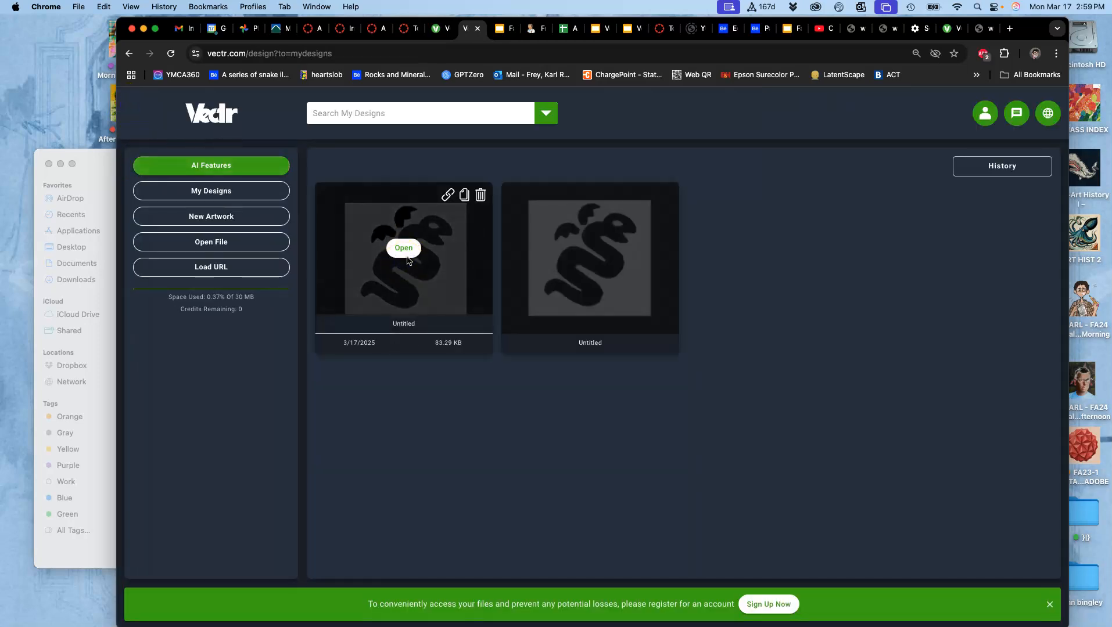
{"action": "left_click", "coordinate": [404, 248]}
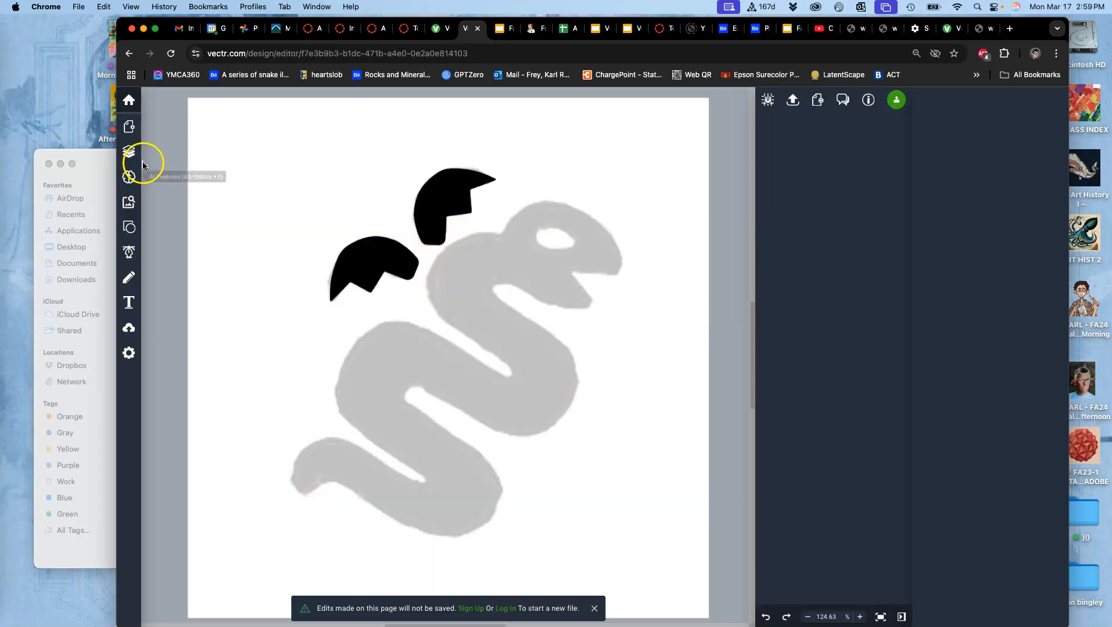
{"action": "left_click", "coordinate": [129, 152]}
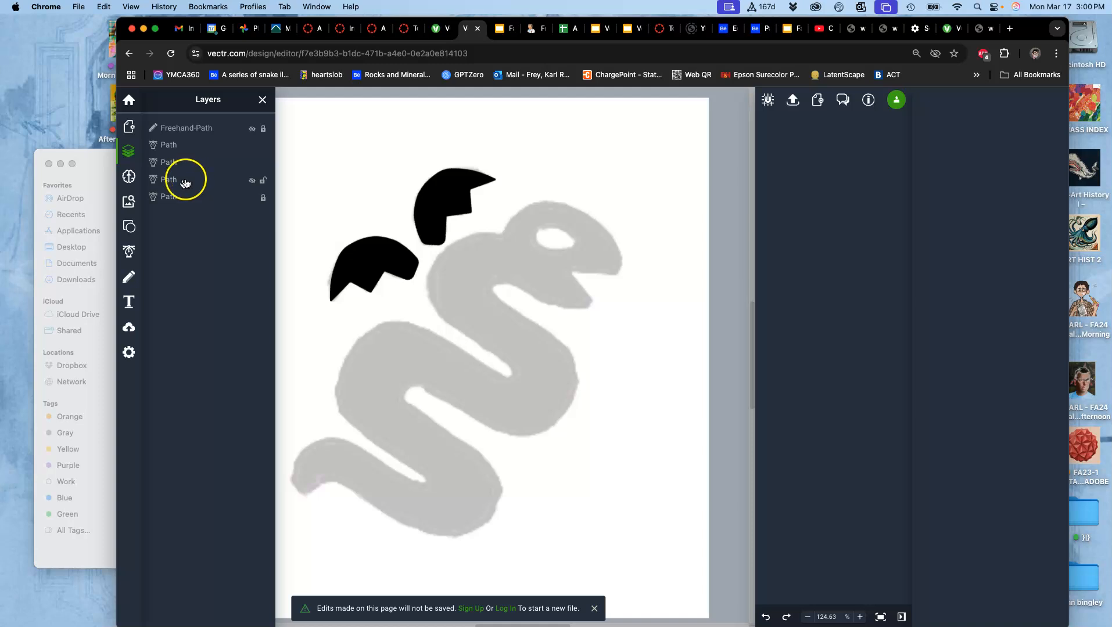
Trace the serpent's eye opening with the Pen tool as a closed seven-point path about 61 by 34 px.
{"action": "left_click", "coordinate": [129, 251]}
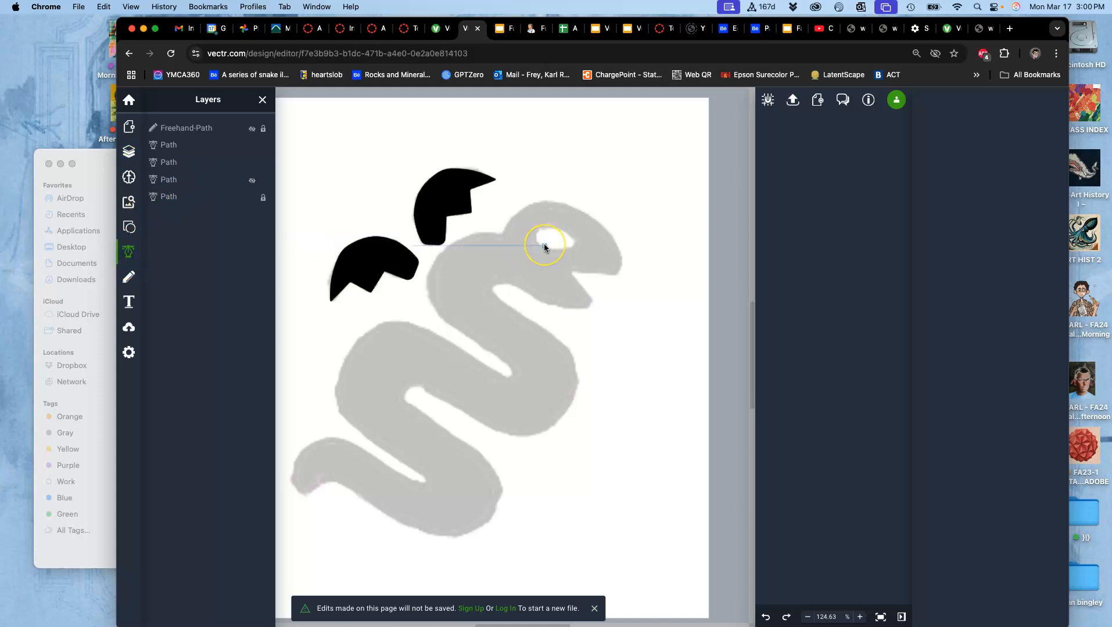
{"action": "scroll", "coordinate": [544, 243], "scroll_direction": "up", "scroll_amount": 5}
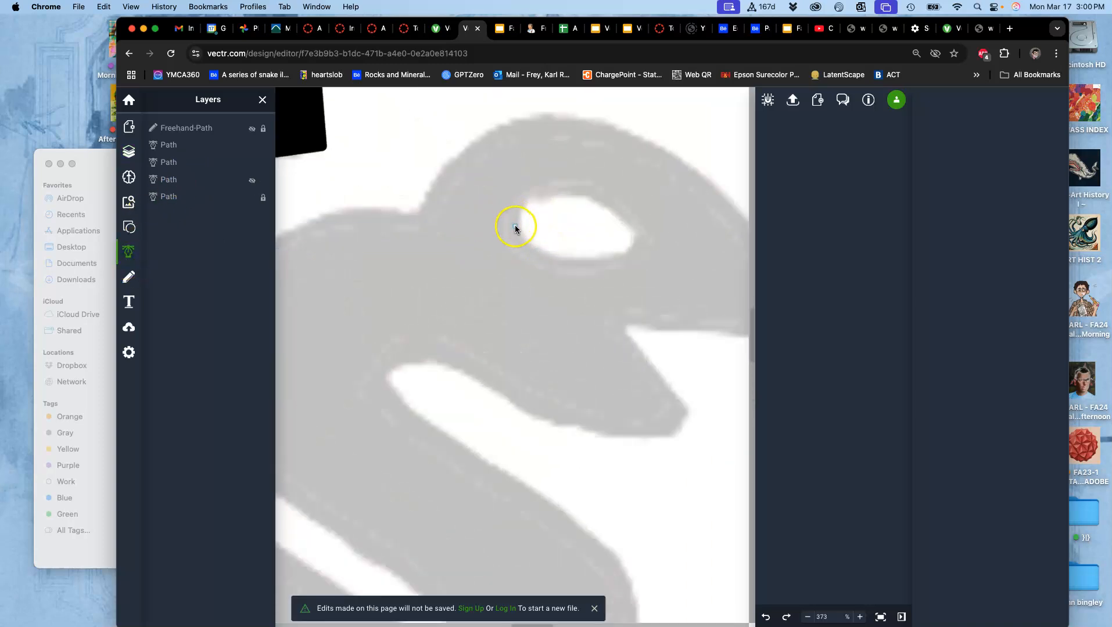
{"action": "left_click", "coordinate": [517, 220]}
{"action": "left_click", "coordinate": [554, 195]}
{"action": "left_click", "coordinate": [603, 199]}
{"action": "left_click", "coordinate": [635, 234]}
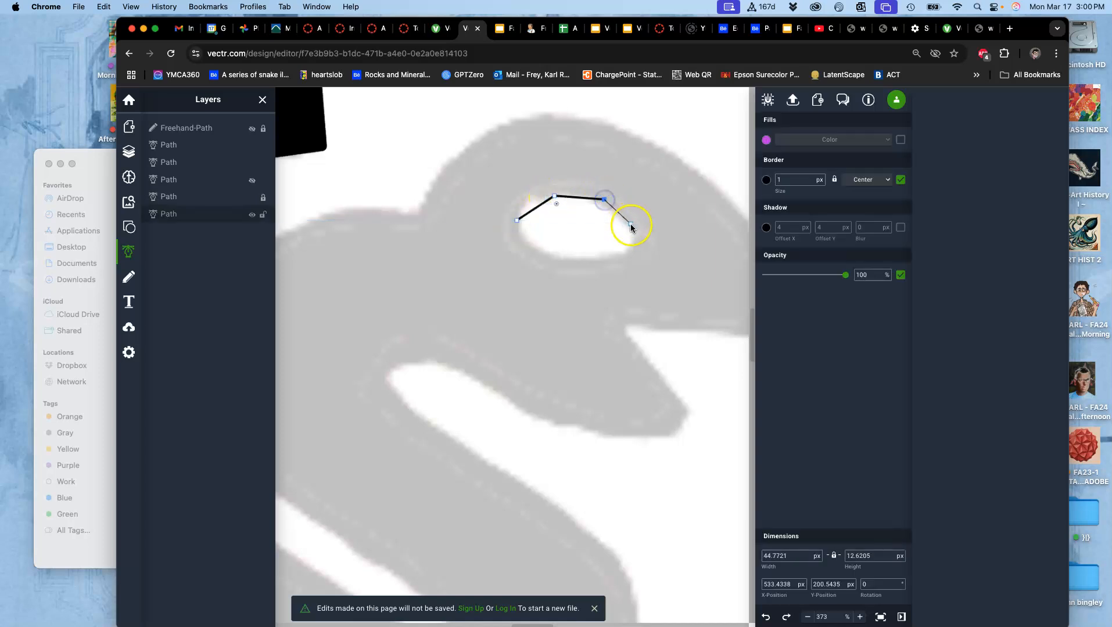
{"action": "left_click", "coordinate": [628, 255]}
{"action": "left_click", "coordinate": [573, 262]}
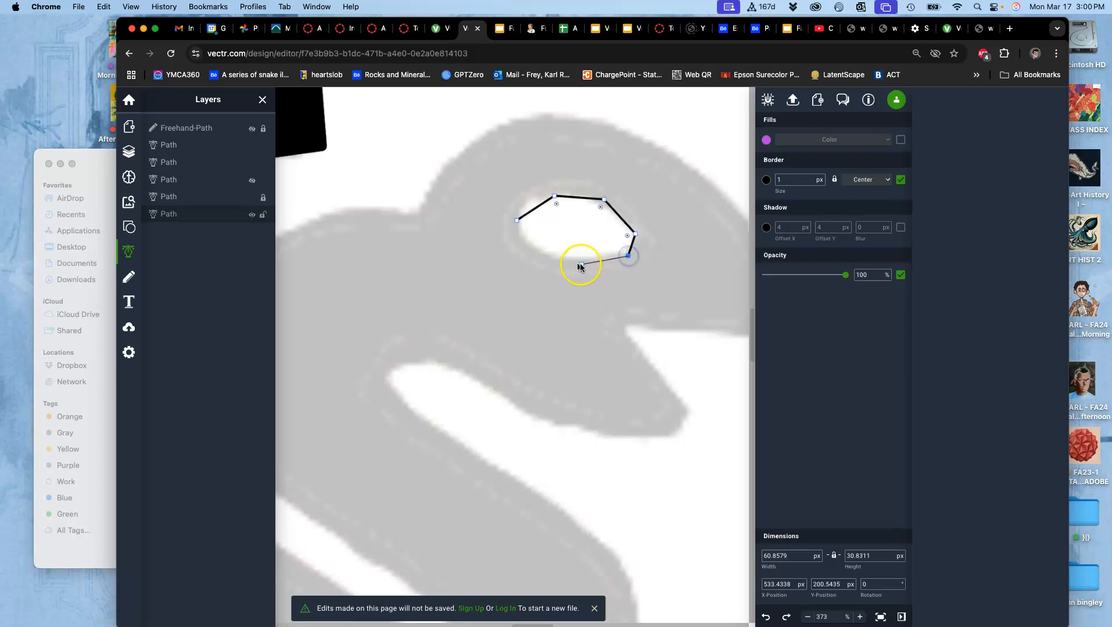
{"action": "left_click", "coordinate": [534, 254]}
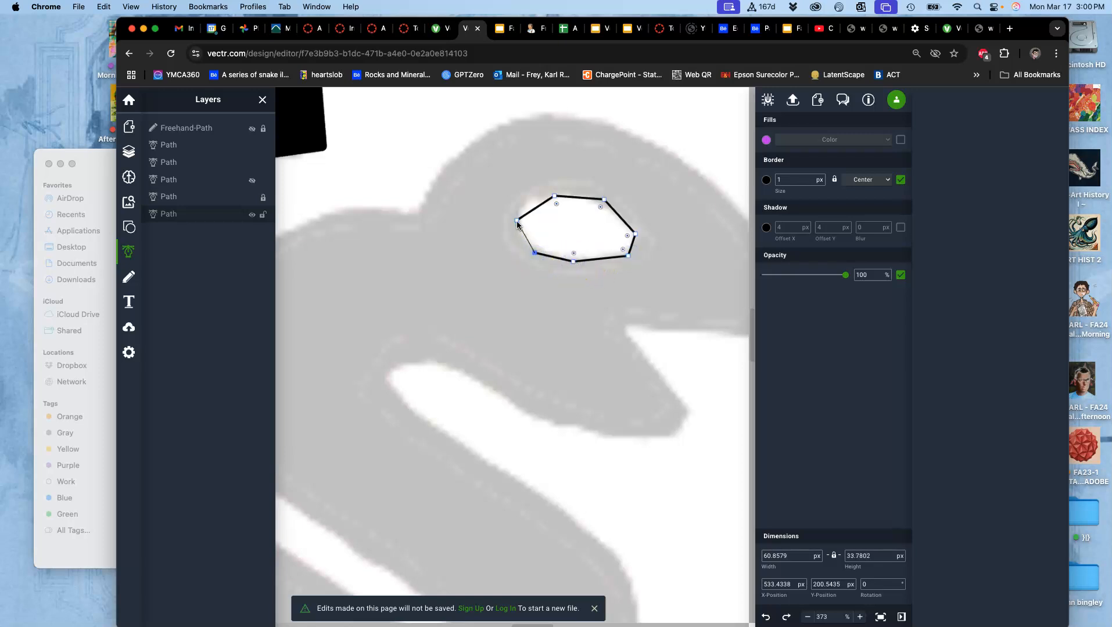
{"action": "left_click", "coordinate": [517, 220]}
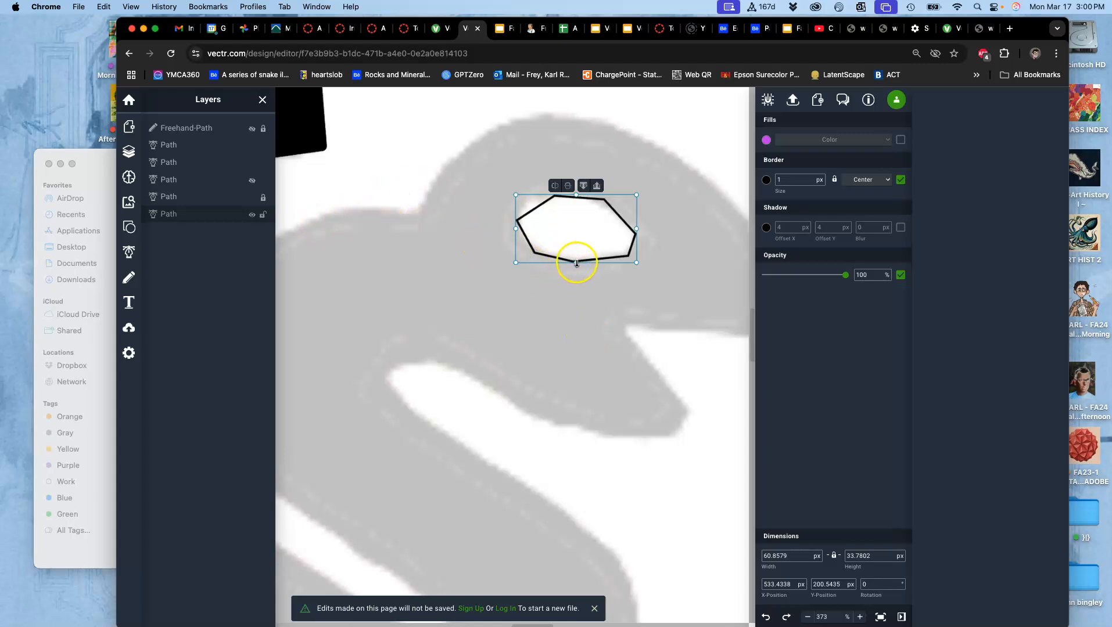
Try to round the corners of the seven-point eye path by converting its corner nodes to smooth ones.
{"action": "double_click", "coordinate": [532, 245]}
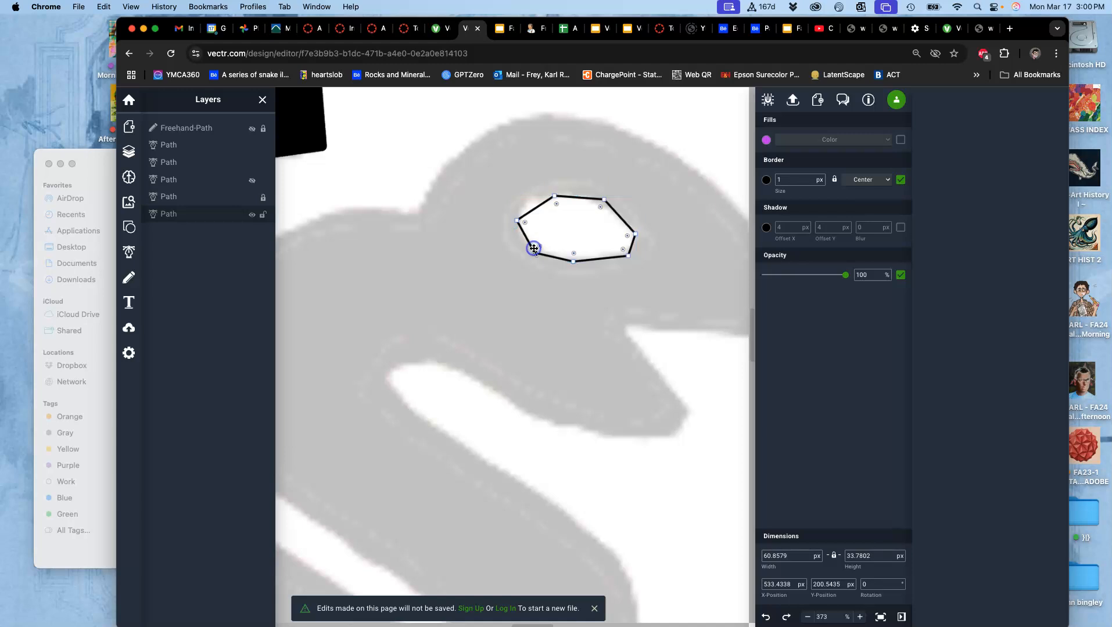
{"action": "left_click_drag", "start_coordinate": [573, 254], "coordinate": [576, 185]}
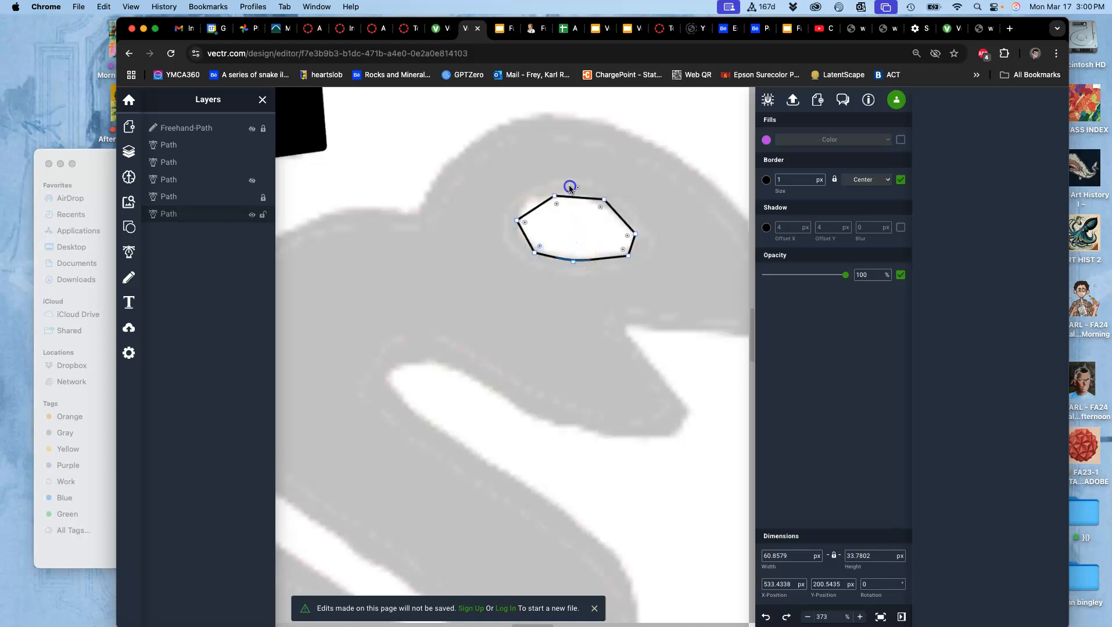
{"action": "double_click", "coordinate": [627, 255]}
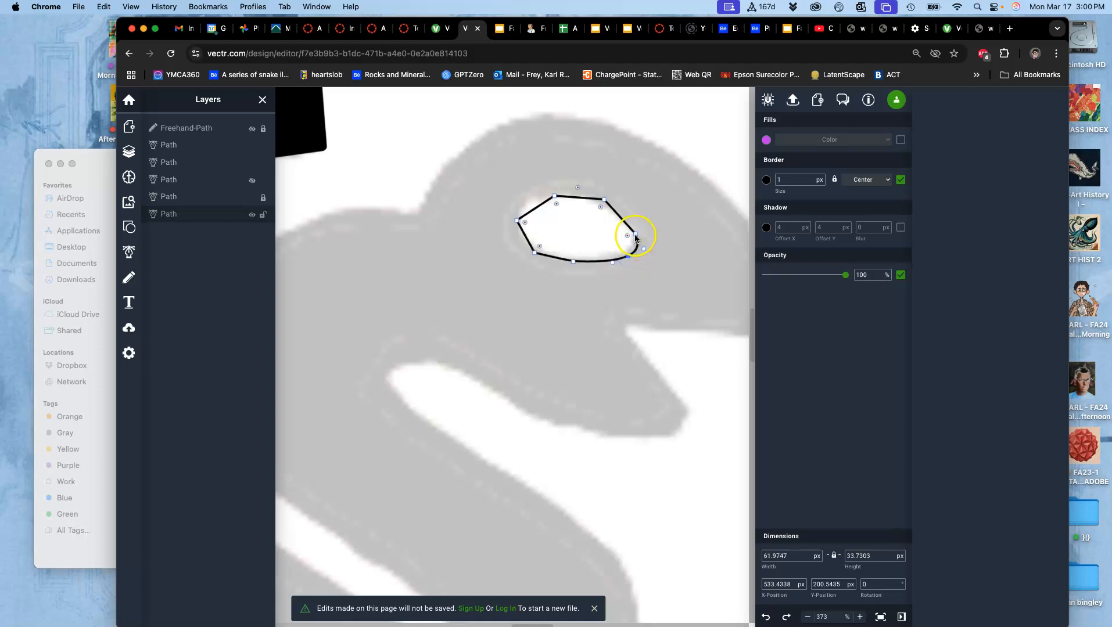
{"action": "double_click", "coordinate": [634, 236]}
{"action": "double_click", "coordinate": [605, 203]}
{"action": "double_click", "coordinate": [603, 202]}
Finish node editing and delete the angular eye path from the drawing.
{"action": "left_click", "coordinate": [638, 204]}
{"action": "left_click", "coordinate": [617, 209]}
{"action": "key", "text": "Delete"}
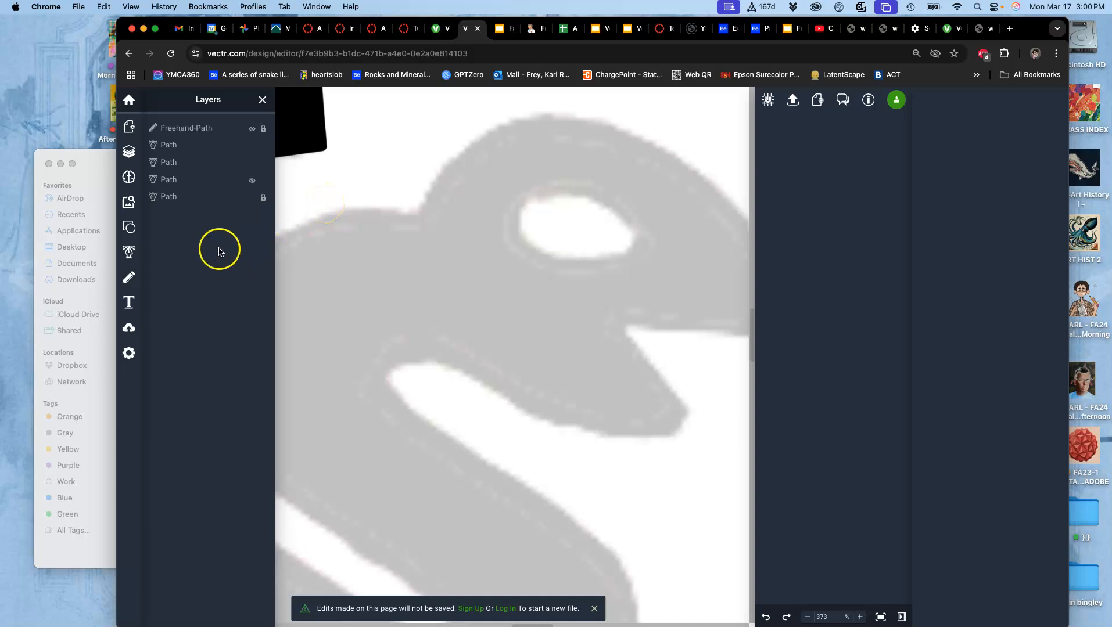
Trace the upper-right edge of the serpent's eye with the Pen tool as a curved segment about 22 by 23 px.
{"action": "left_click", "coordinate": [130, 252]}
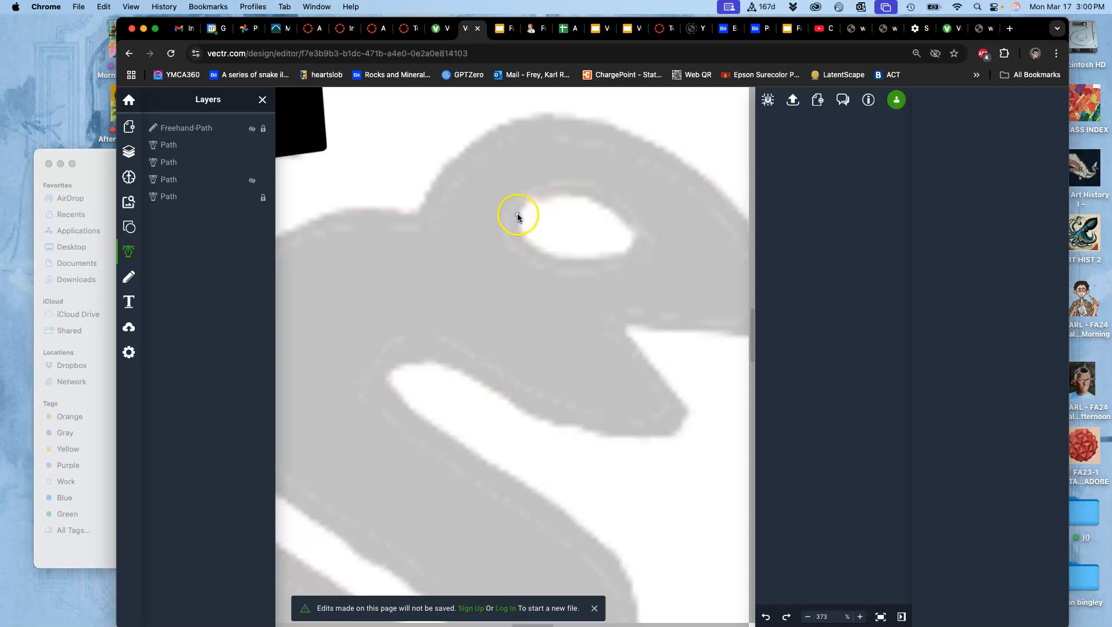
{"action": "left_click", "coordinate": [638, 242]}
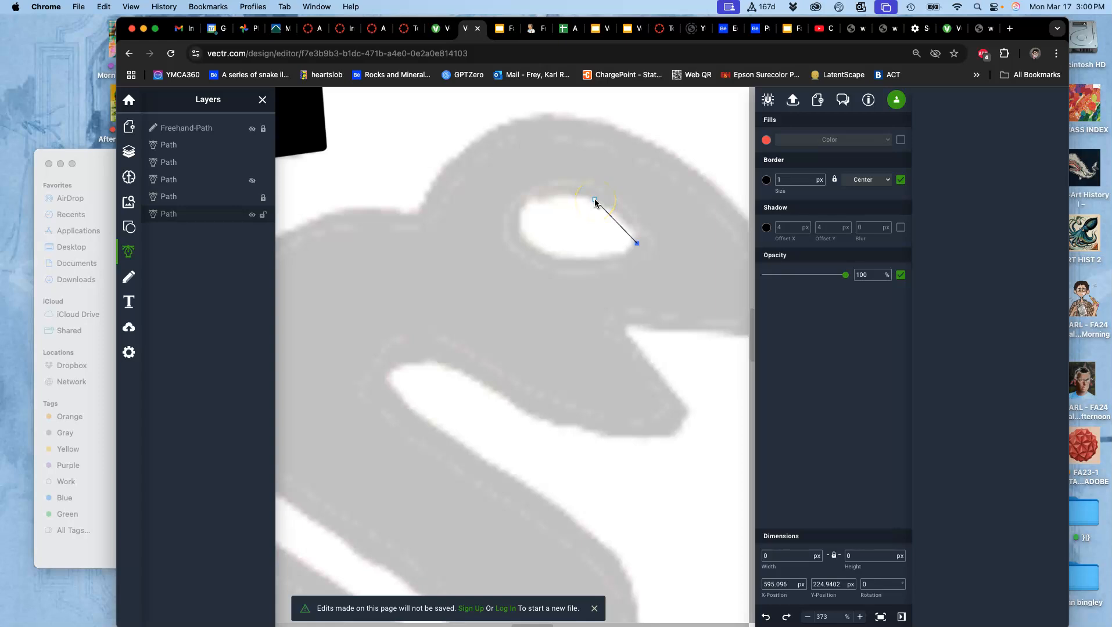
{"action": "left_click_drag", "start_coordinate": [595, 201], "coordinate": [549, 185]}
{"action": "left_click_drag", "start_coordinate": [548, 184], "coordinate": [549, 184]}
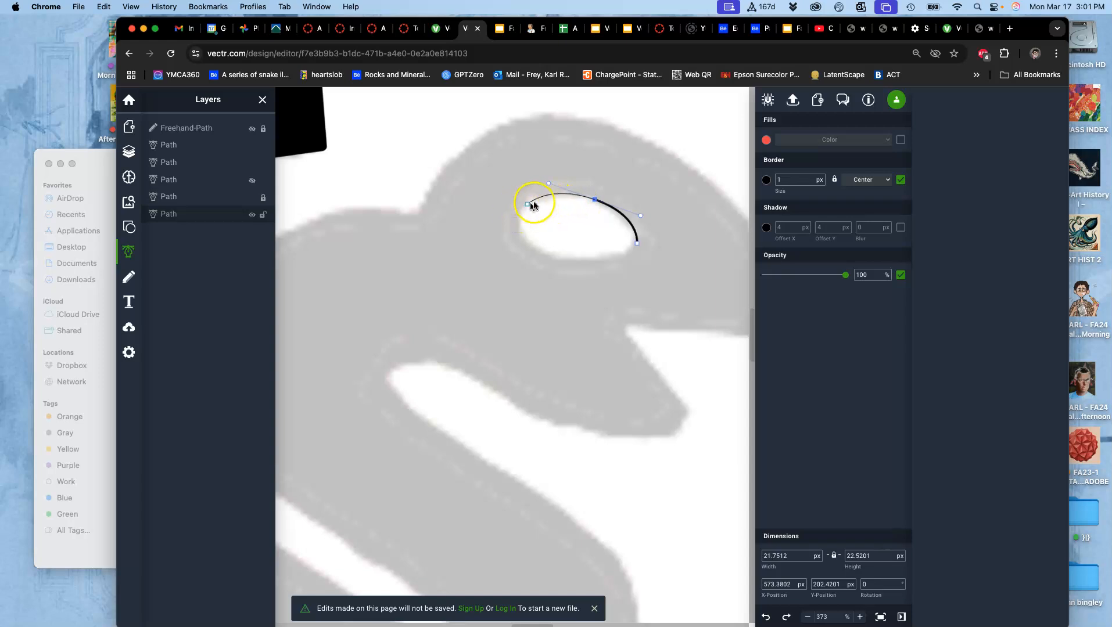
{"action": "left_click_drag", "start_coordinate": [520, 212], "coordinate": [523, 211]}
{"action": "left_click_drag", "start_coordinate": [523, 210], "coordinate": [576, 202]}
{"action": "mouse_move", "coordinate": [596, 200]}
{"action": "left_mouse_down"}
{"action": "mouse_move", "coordinate": [527, 201]}
{"action": "mouse_move", "coordinate": [596, 201]}
{"action": "left_mouse_up"}
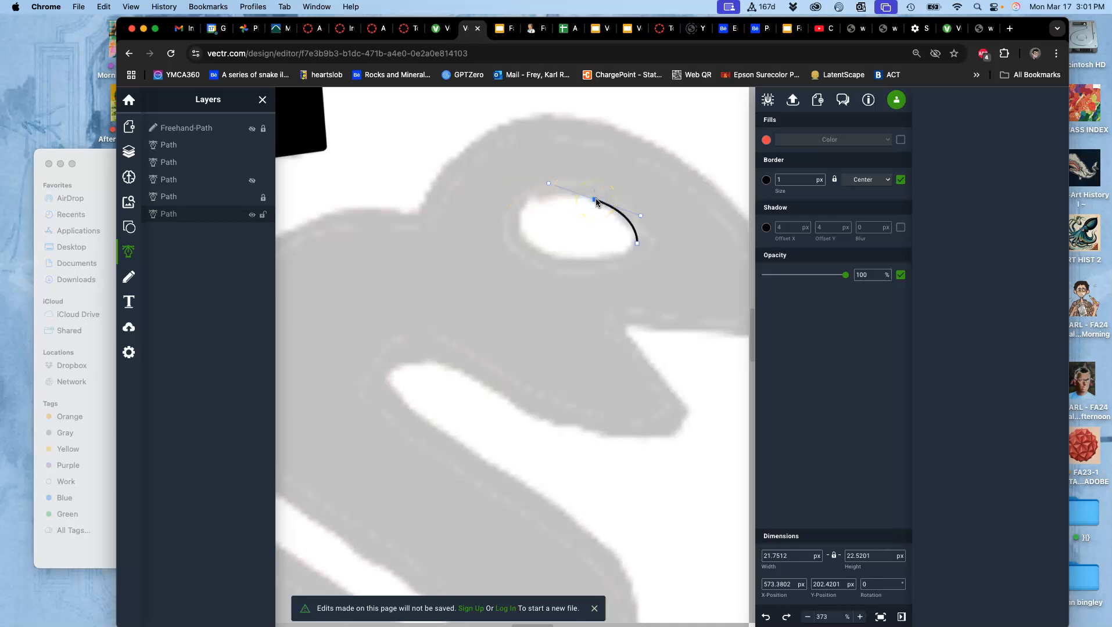